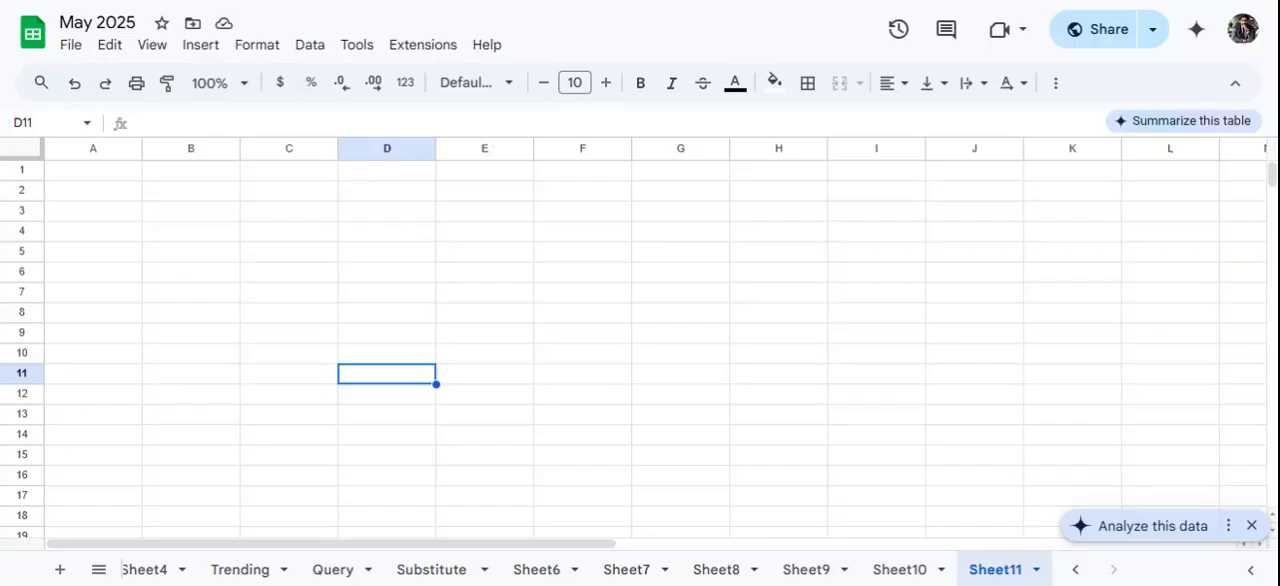
- Insert the current date as a static value in D11 and the current time in E10
key(ctrl+semicolon)
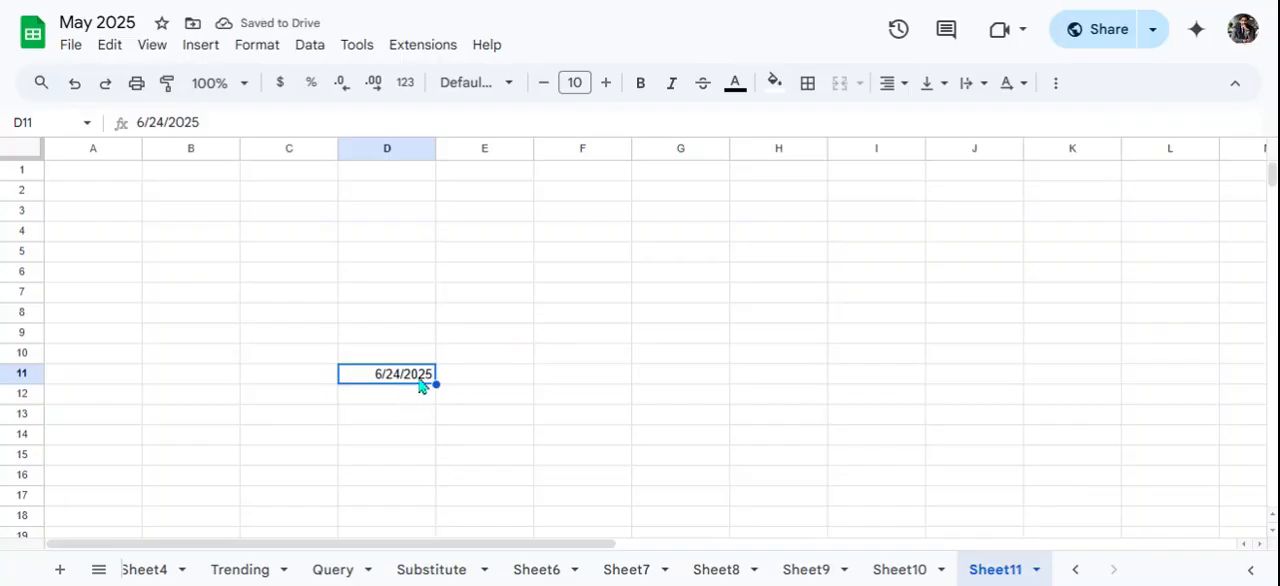
click(474, 362)
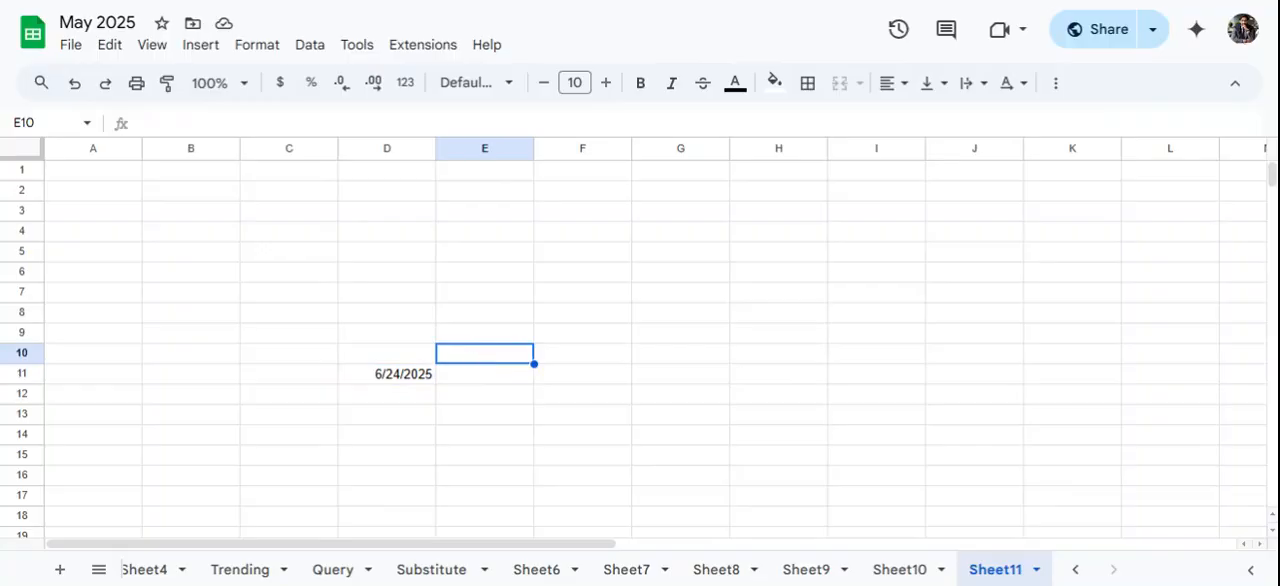
key(ctrl+shift+semicolon)
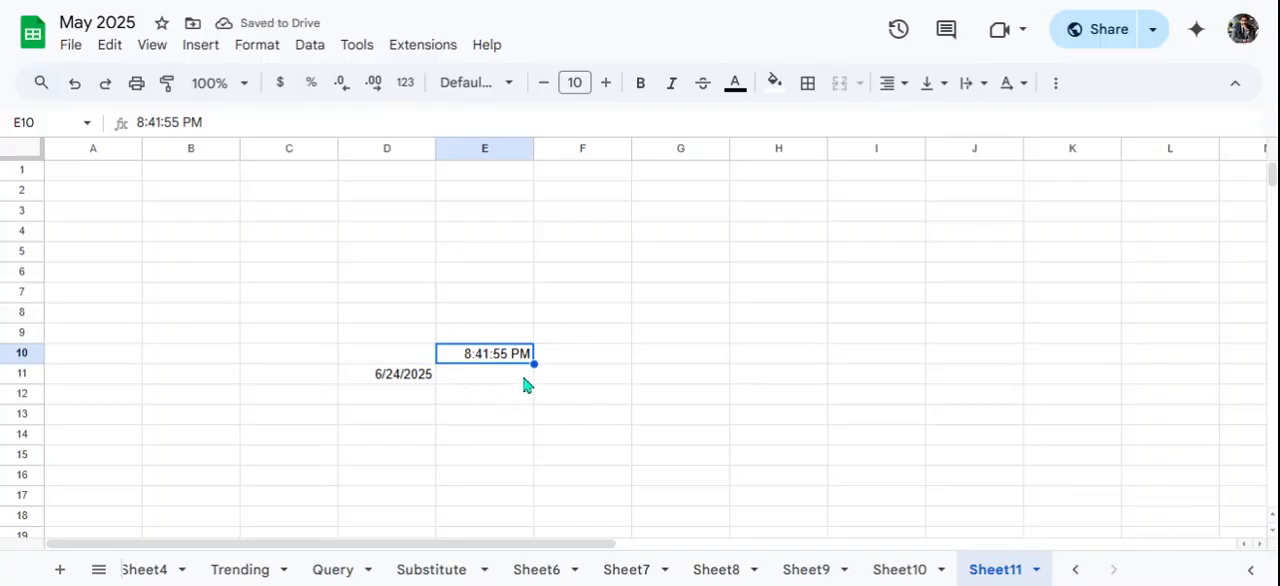
- Apply the custom date format with day, abbreviated month and four-digit year (5-Aug-1930 style) to the date in D11
click(398, 383)
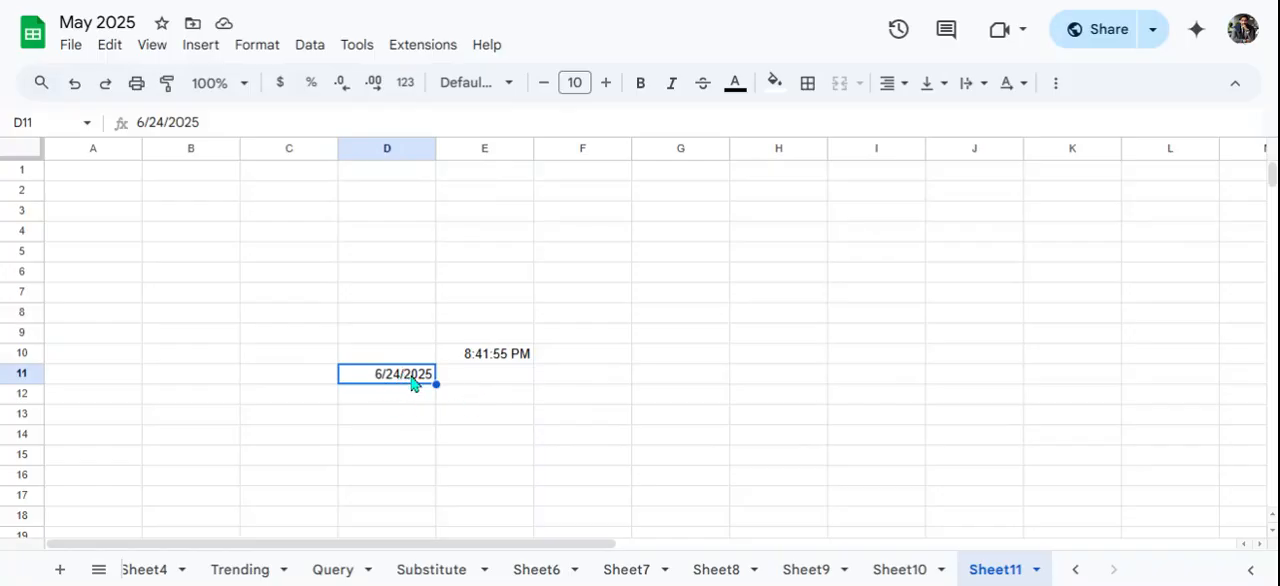
click(255, 48)
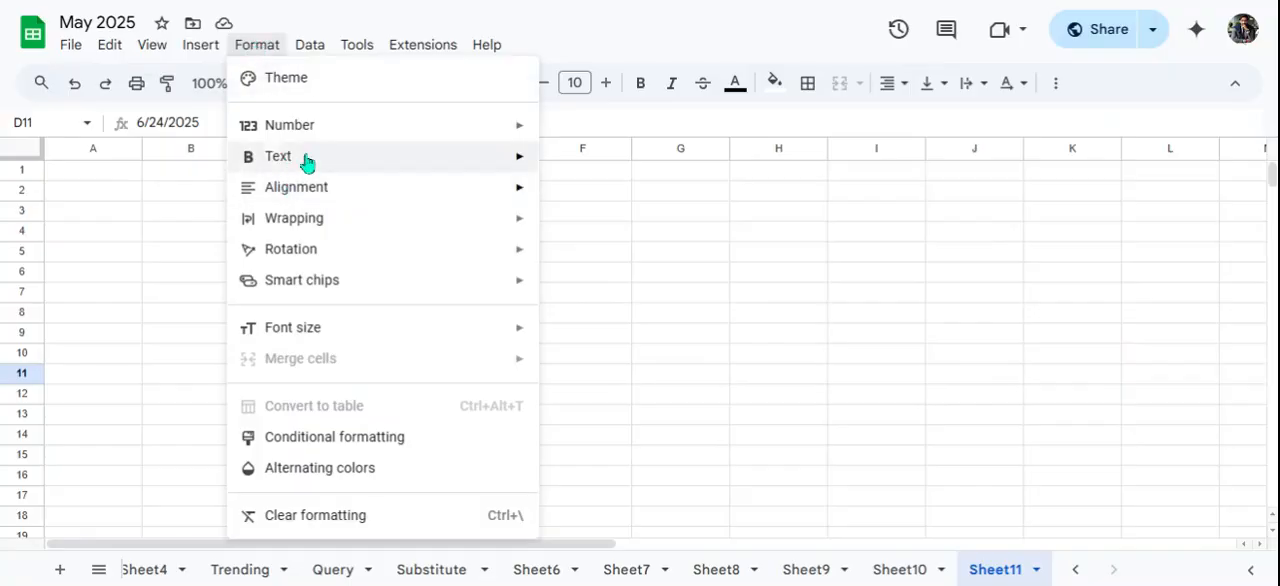
mouse_move(474, 131)
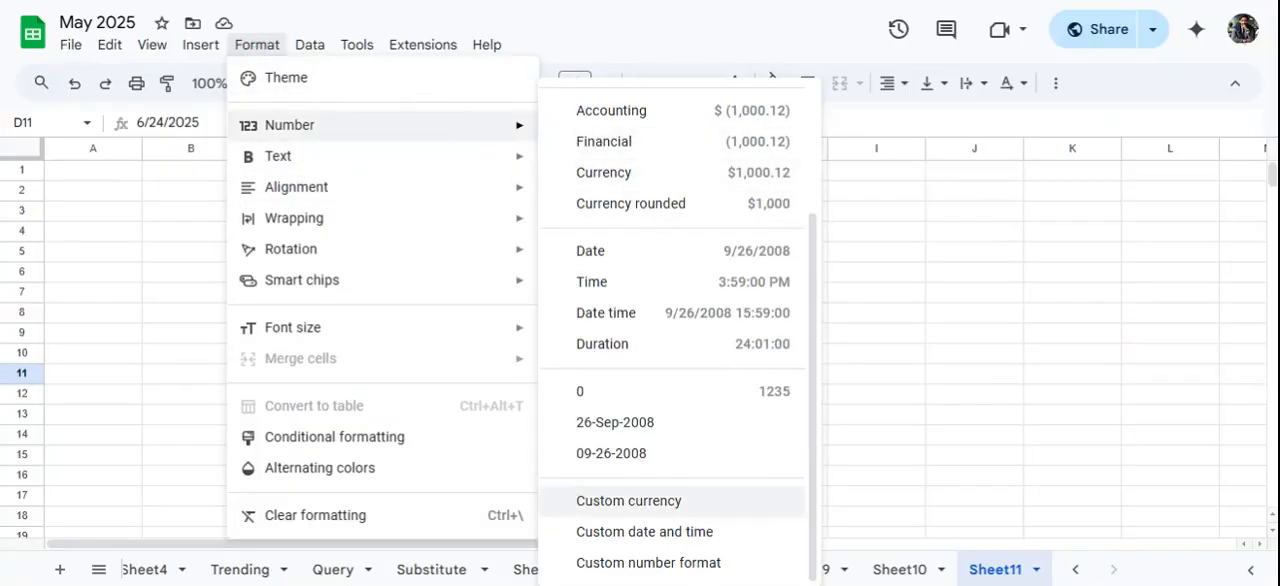
click(660, 532)
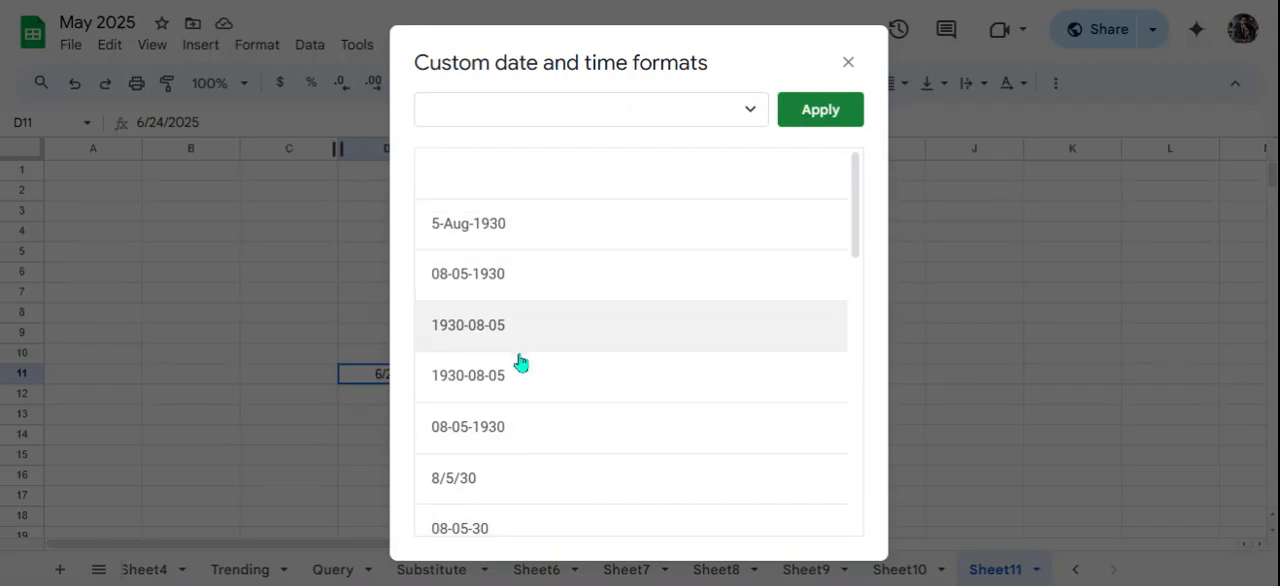
click(518, 436)
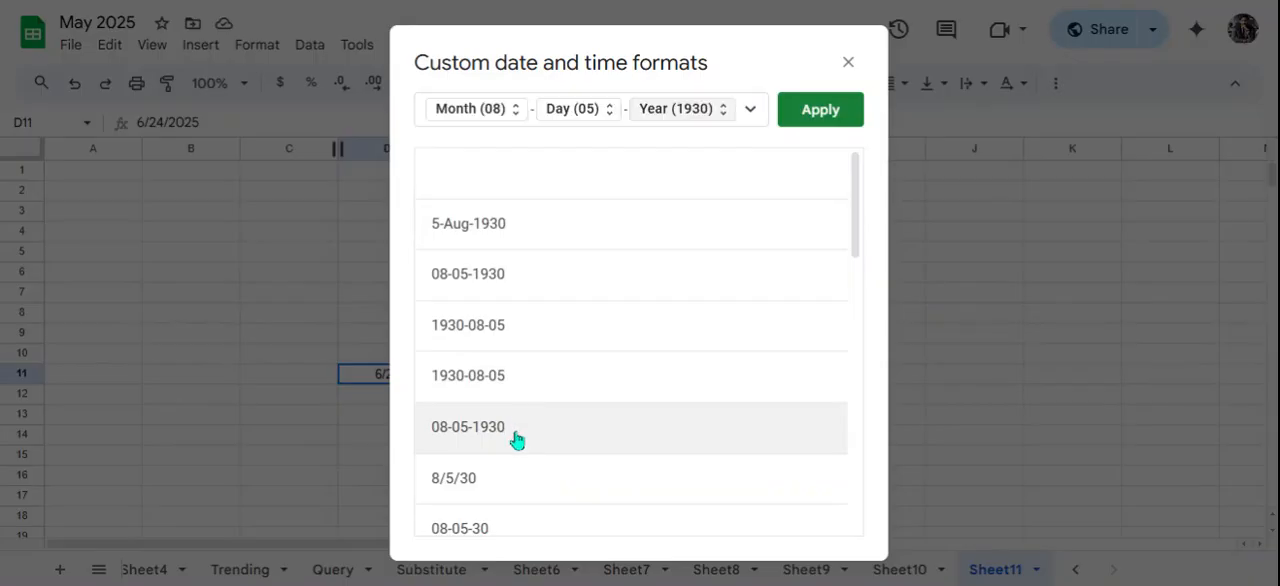
scroll(530, 440, down, 2)
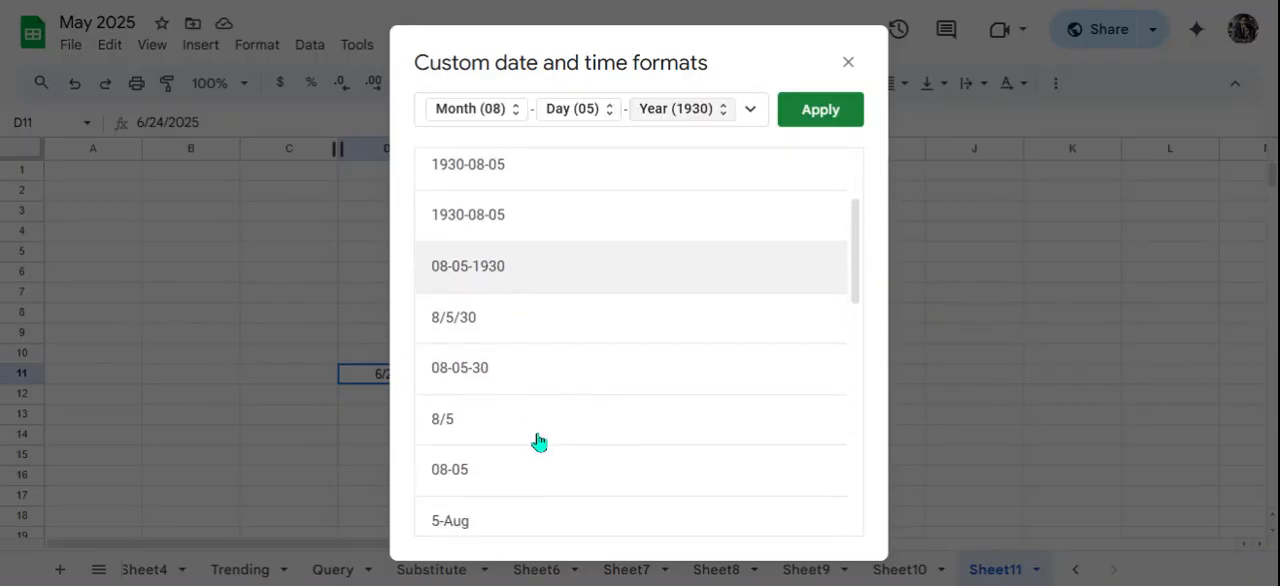
click(489, 366)
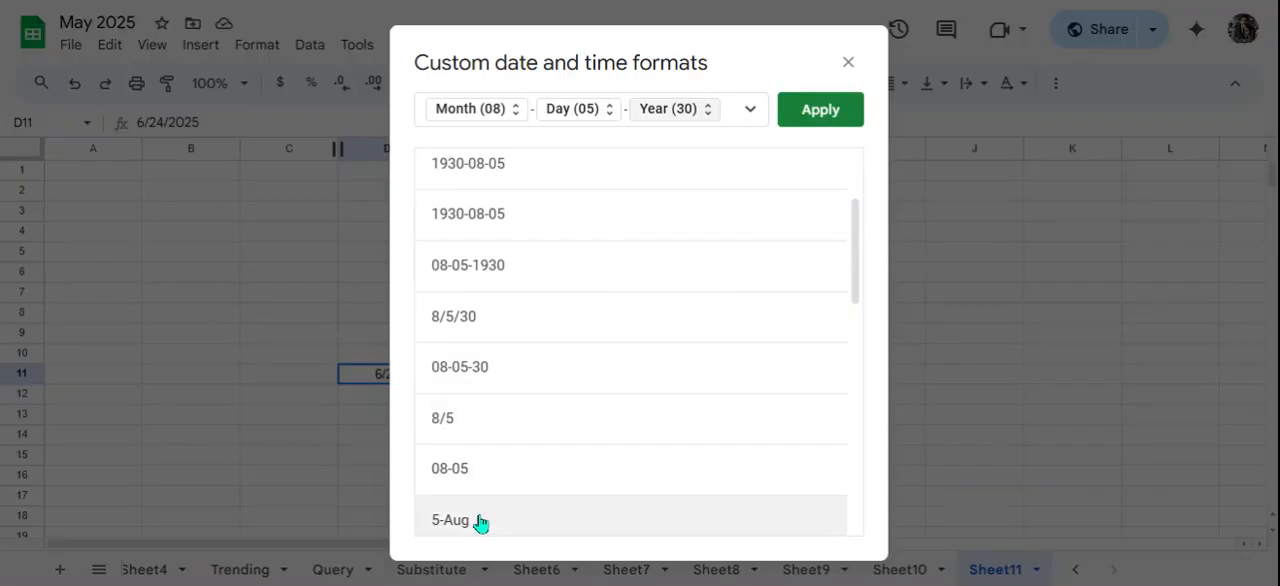
scroll(529, 443, down, 1)
click(505, 474)
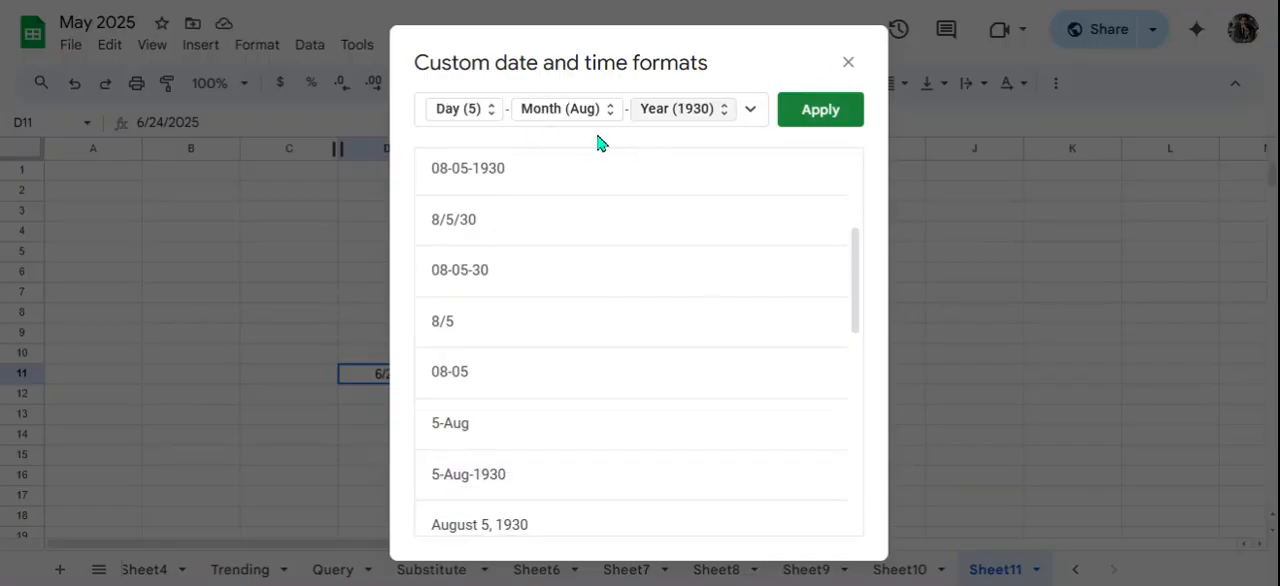
click(797, 111)
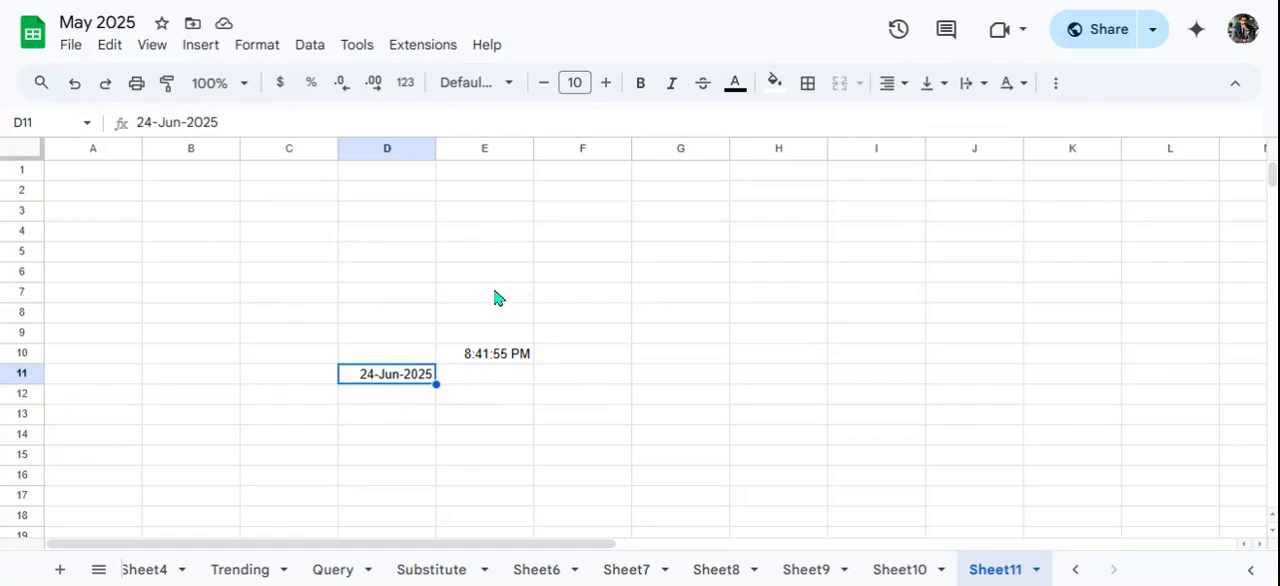
- Enter a DATE formula in G2 with year 2025, month 06 and day 24
click(660, 195)
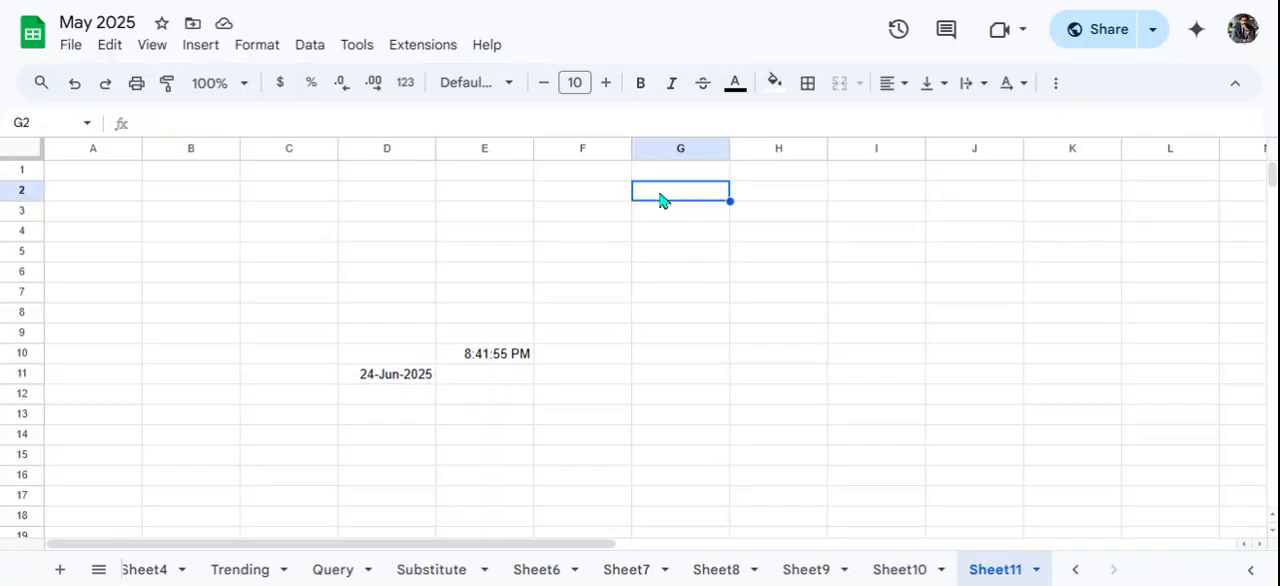
text(Date)
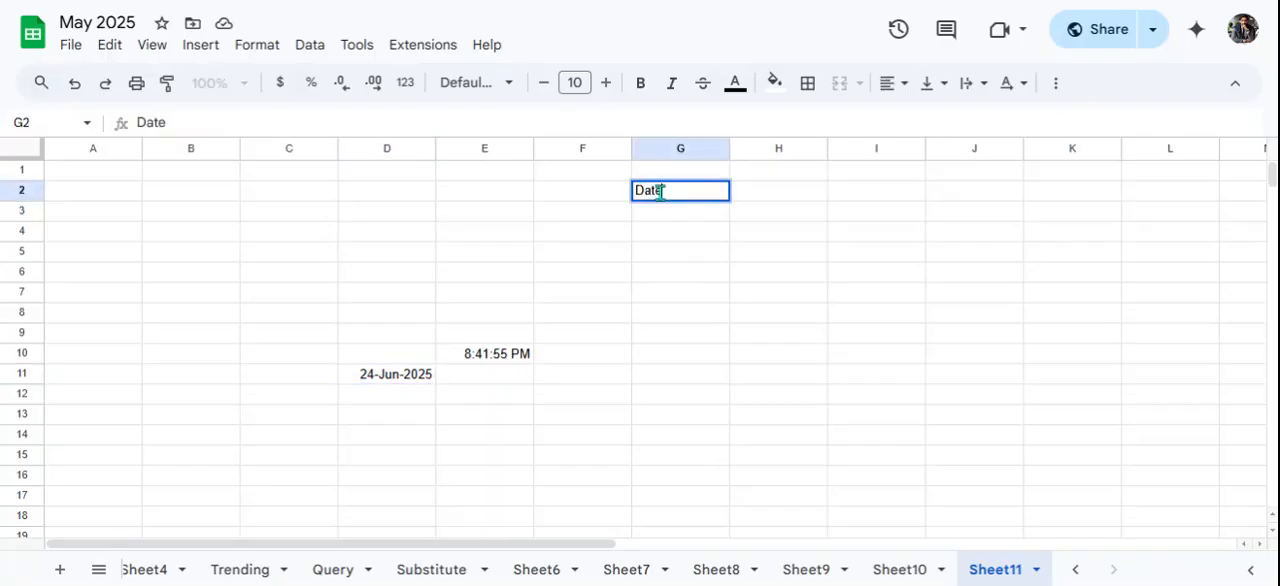
key(BackSpace)
key(BackSpace)
key(BackSpace)
key(BackSpace)
text(=)
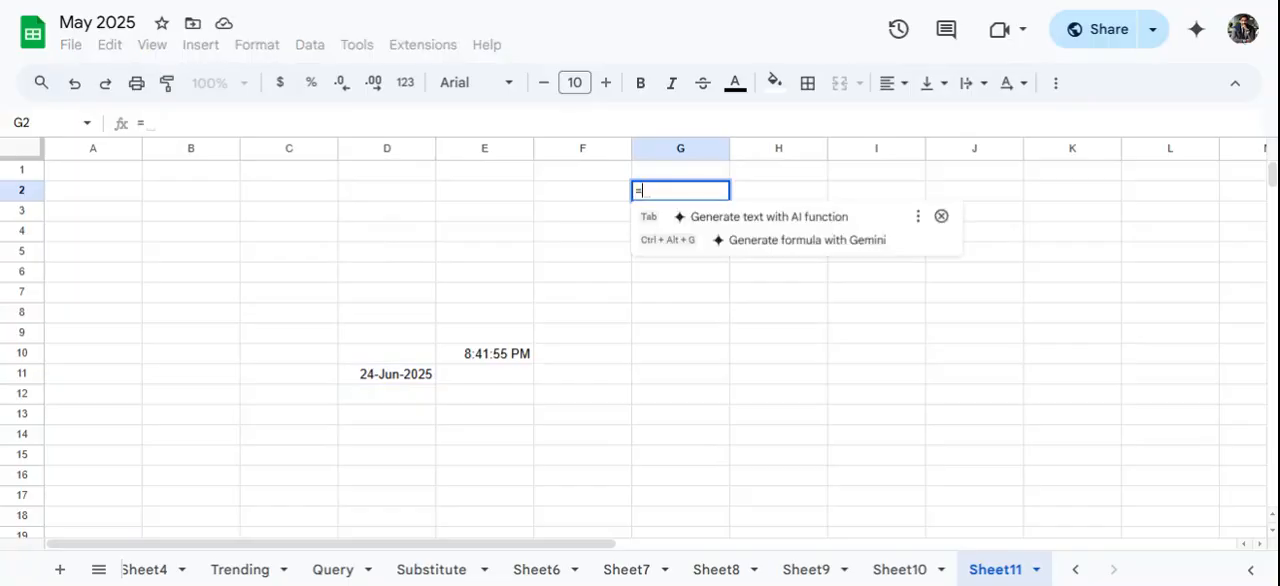
text(date)
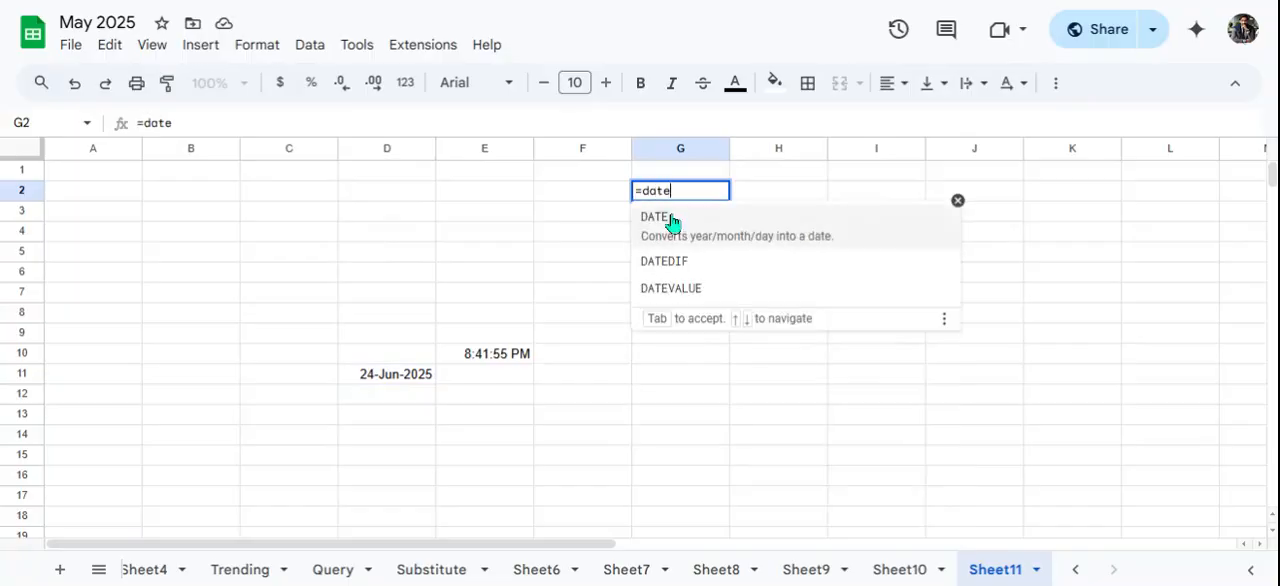
key(Up)
click(744, 240)
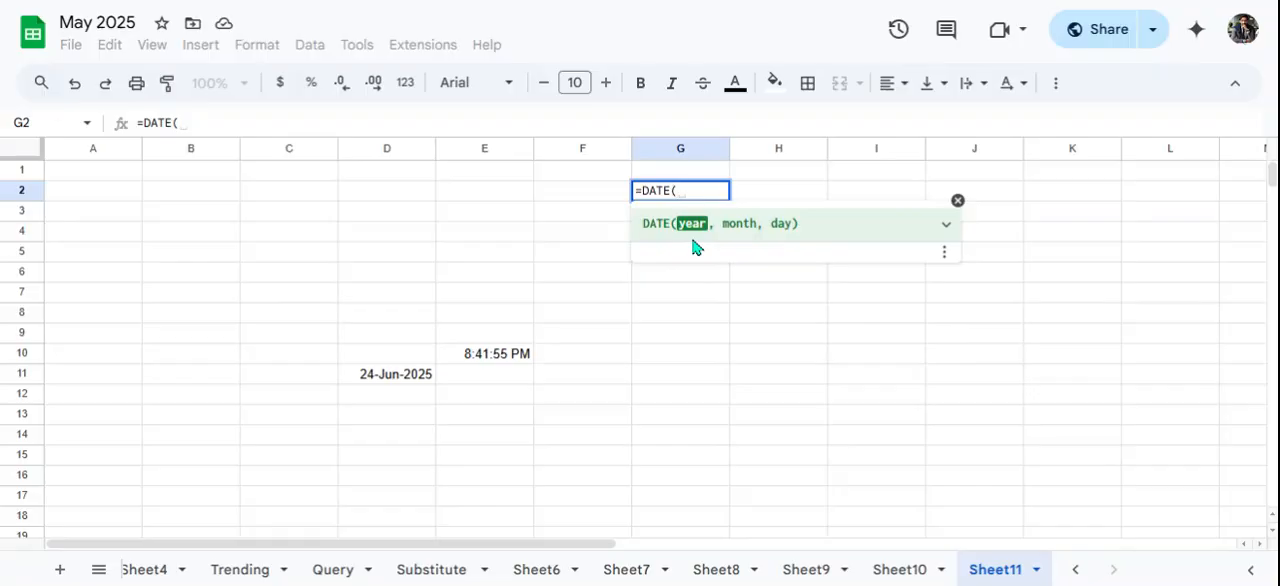
text(2025,)
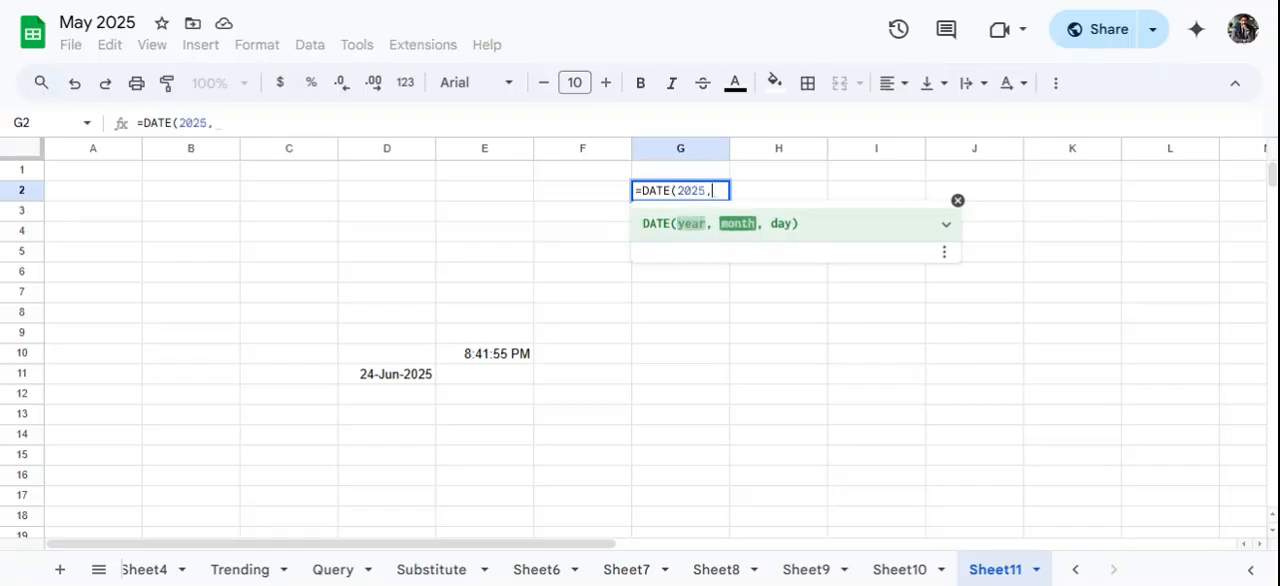
text(06)
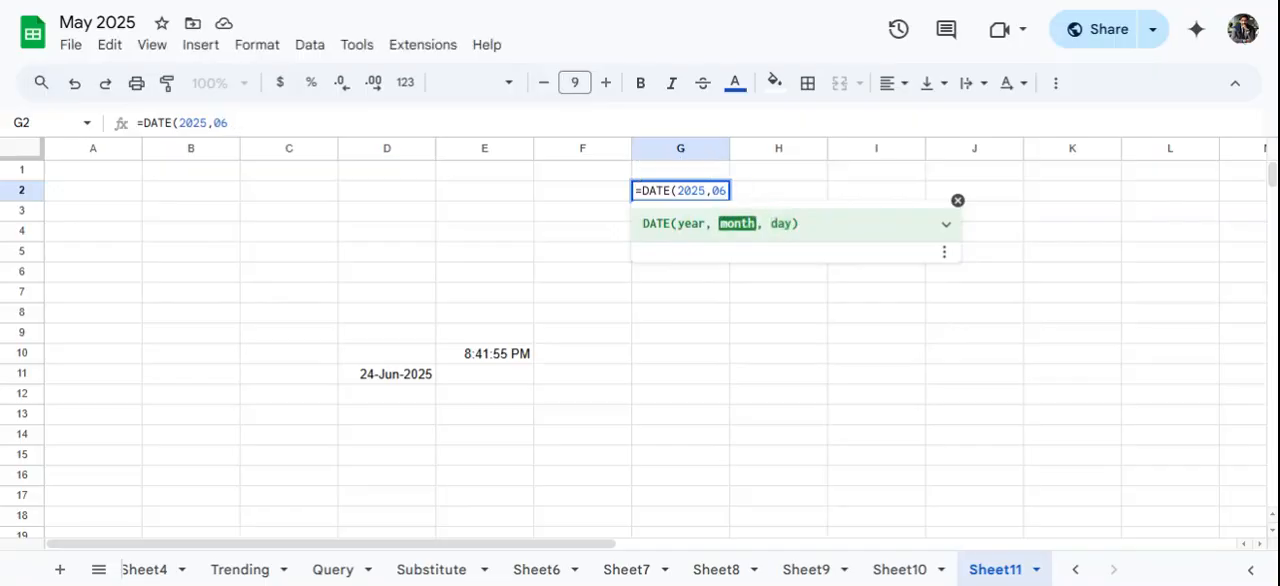
text(,)
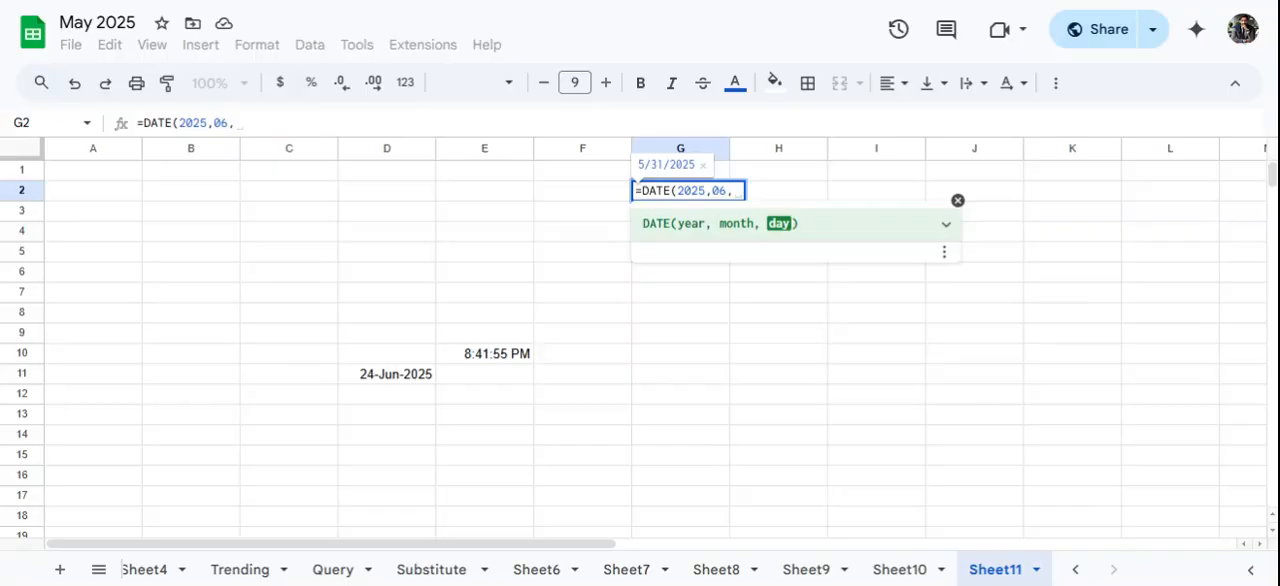
text(24)
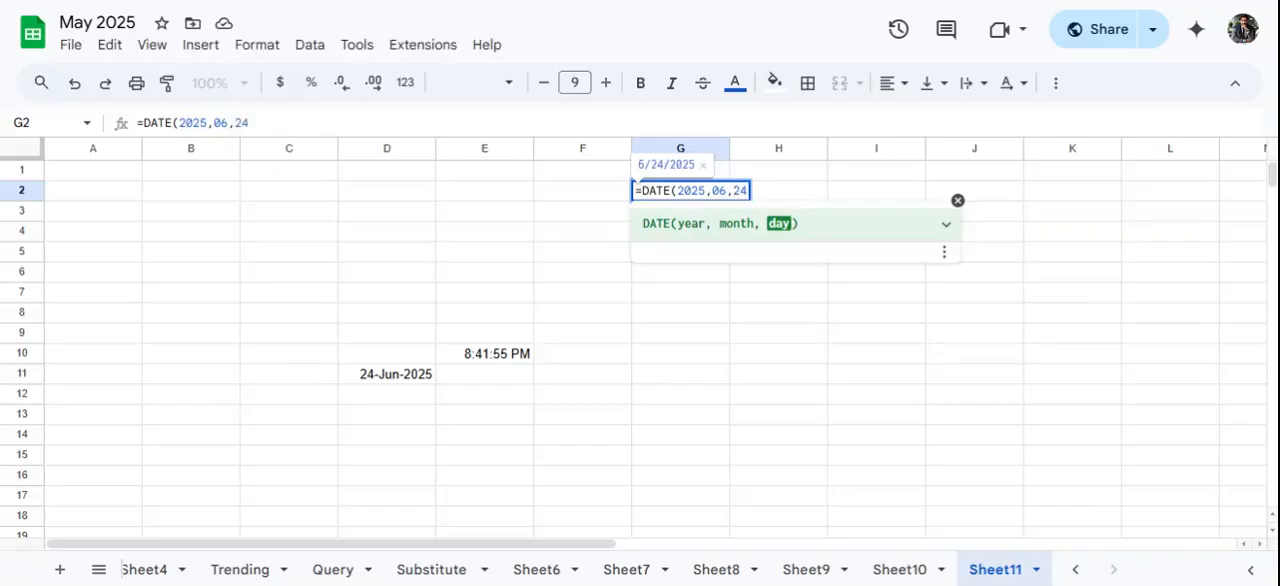
key(Return)
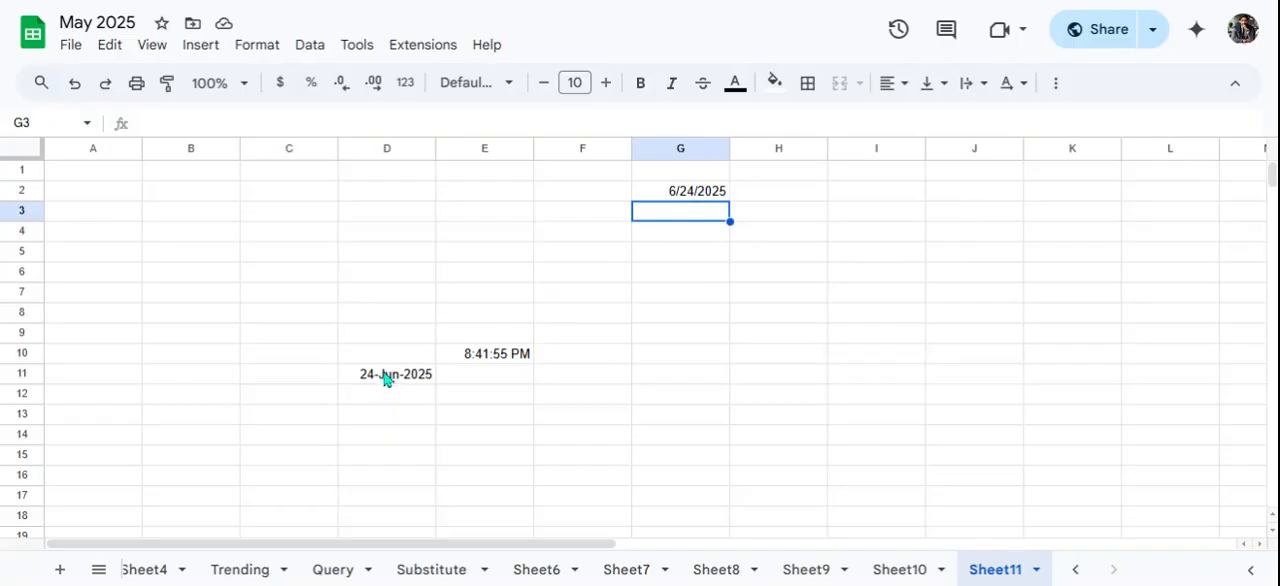
- Copy the DATE formula from G2 down into G3
click(707, 258)
click(664, 220)
click(722, 197)
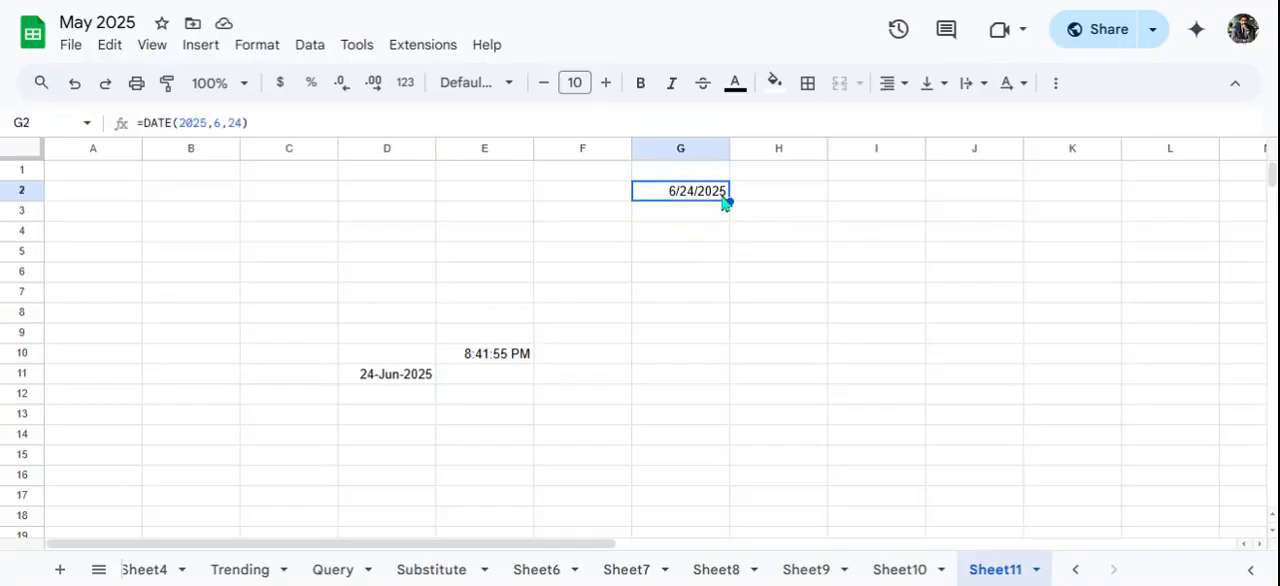
drag(728, 203, 726, 225)
click(686, 220)
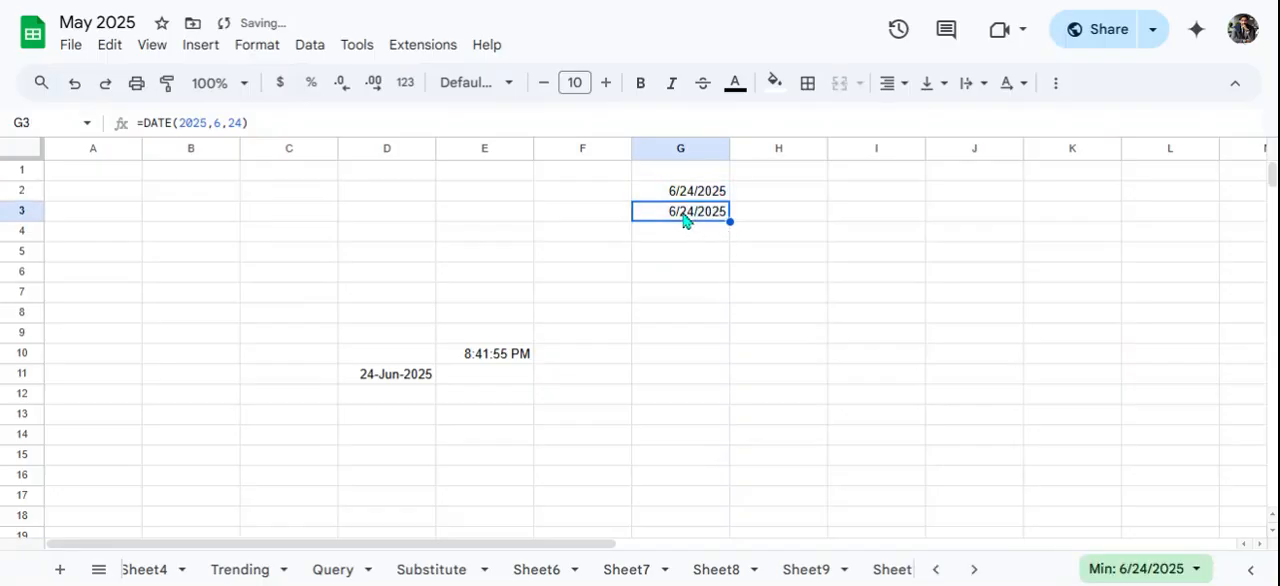
- Format G2:G3 with the custom date format showing day, abbreviated month and four-digit year, separated by hyphens
drag(680, 191, 686, 222)
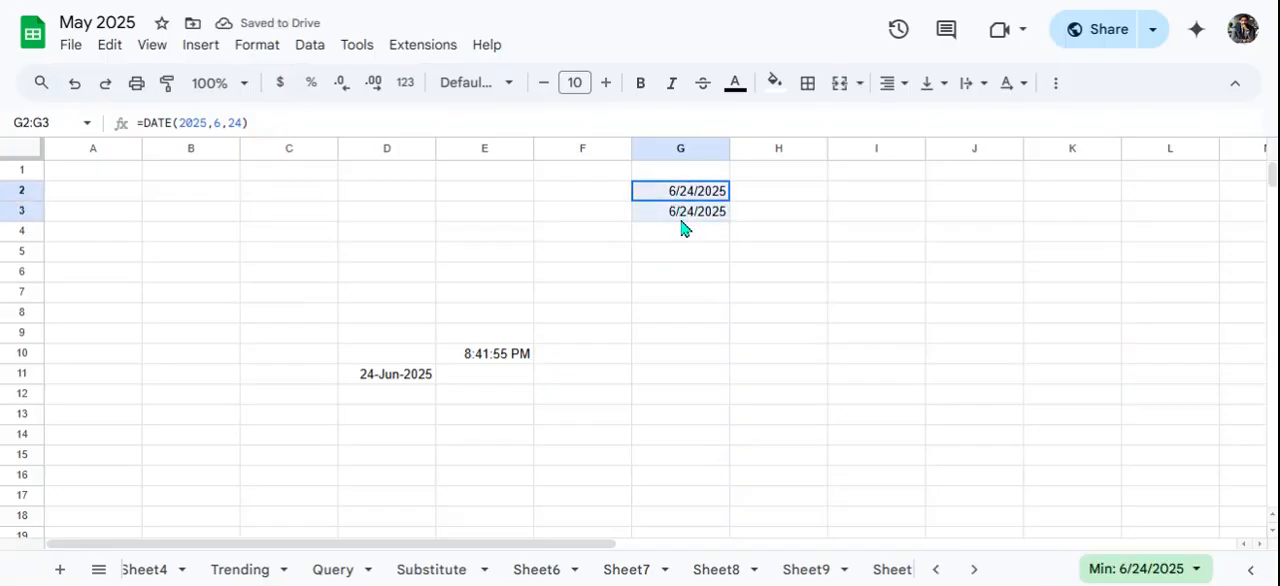
click(241, 52)
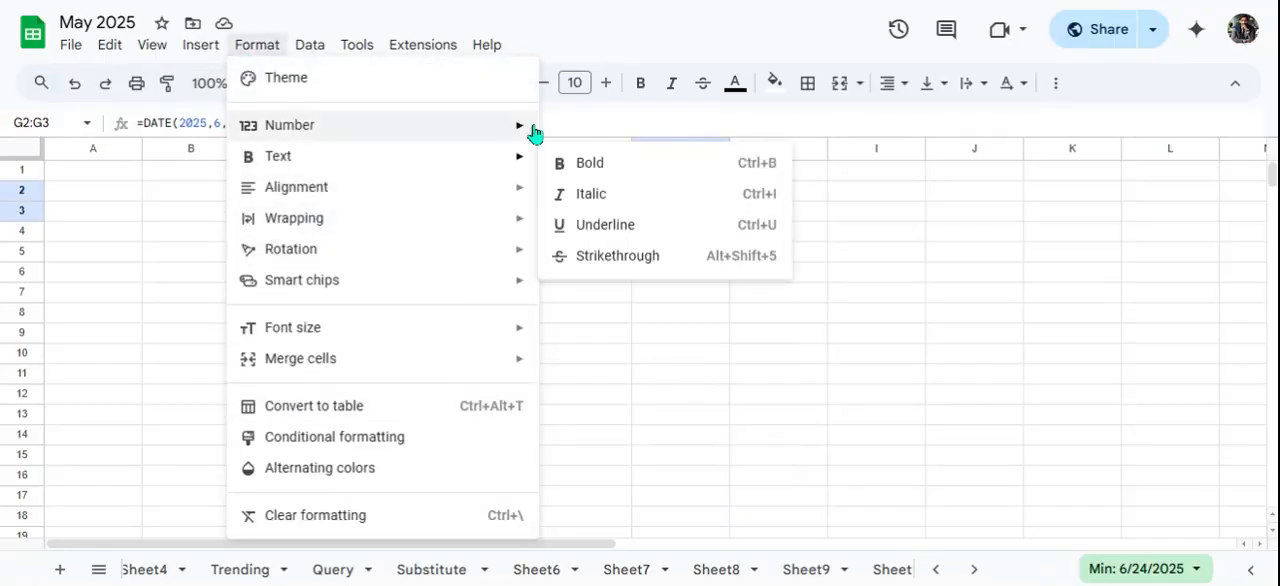
mouse_move(532, 128)
click(640, 534)
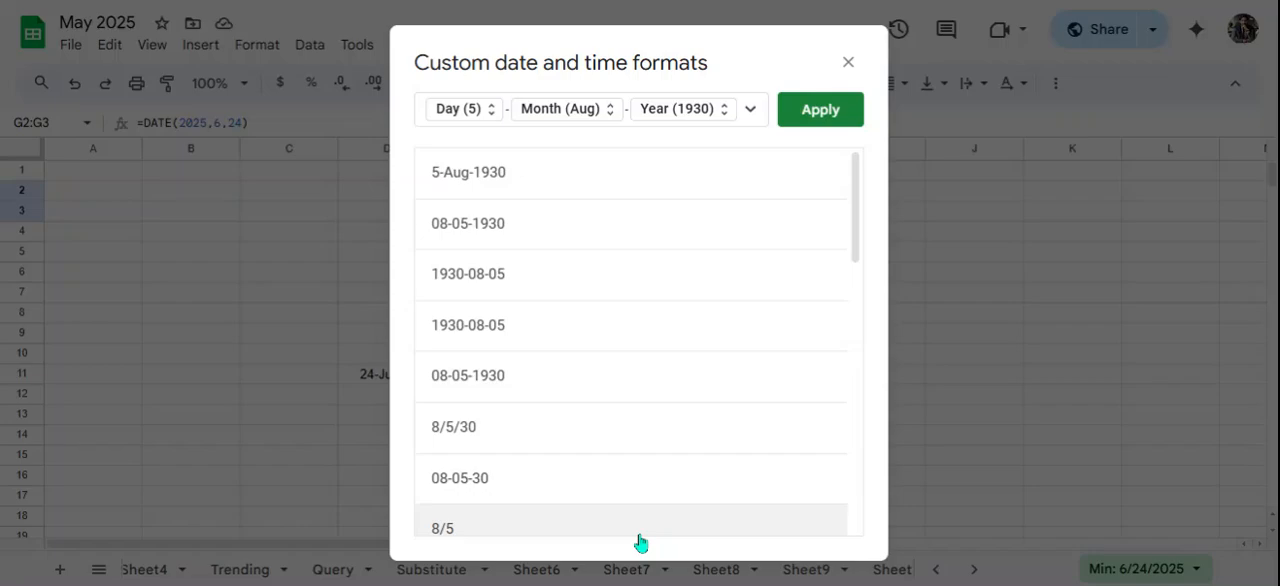
scroll(535, 400, down, 5)
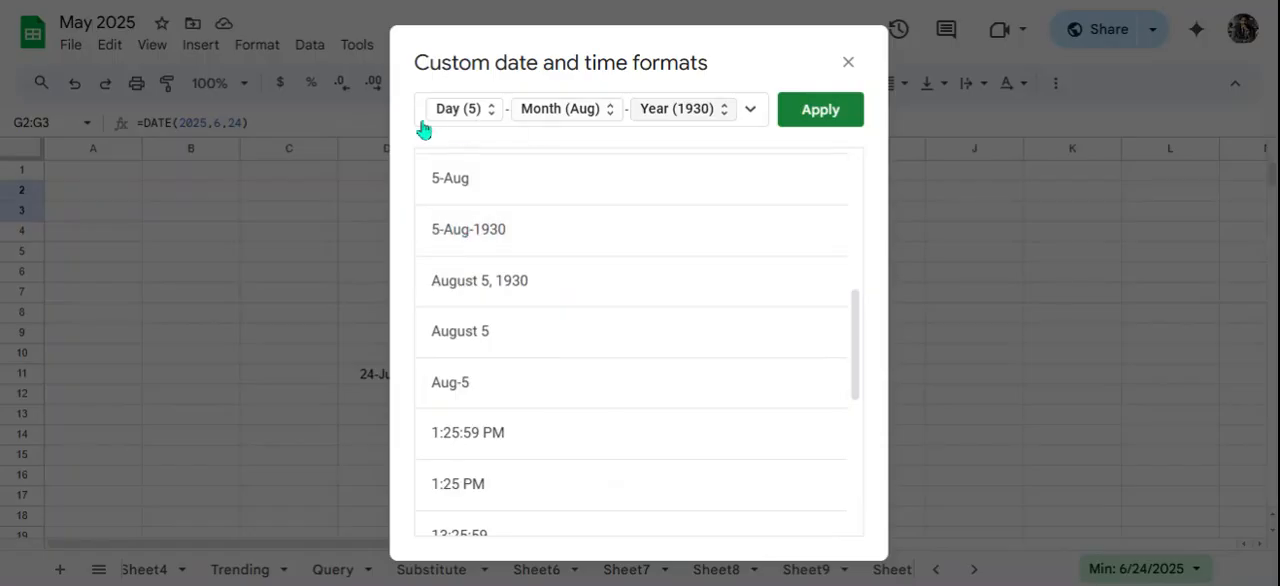
click(806, 115)
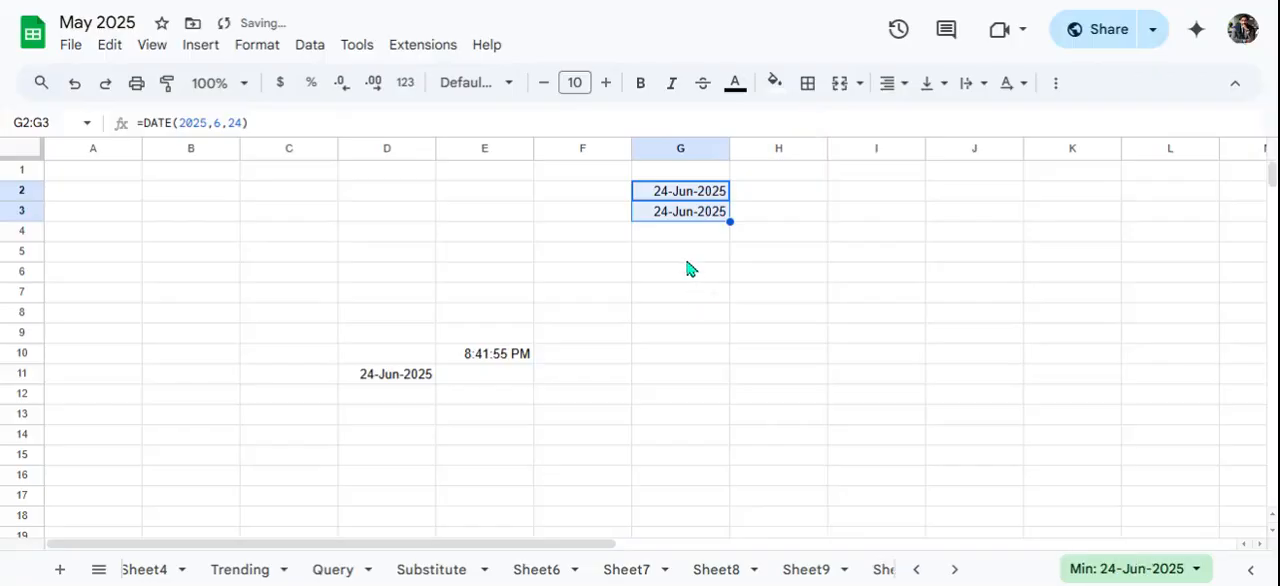
- Change the day in G2's DATE formula to 6
click(667, 218)
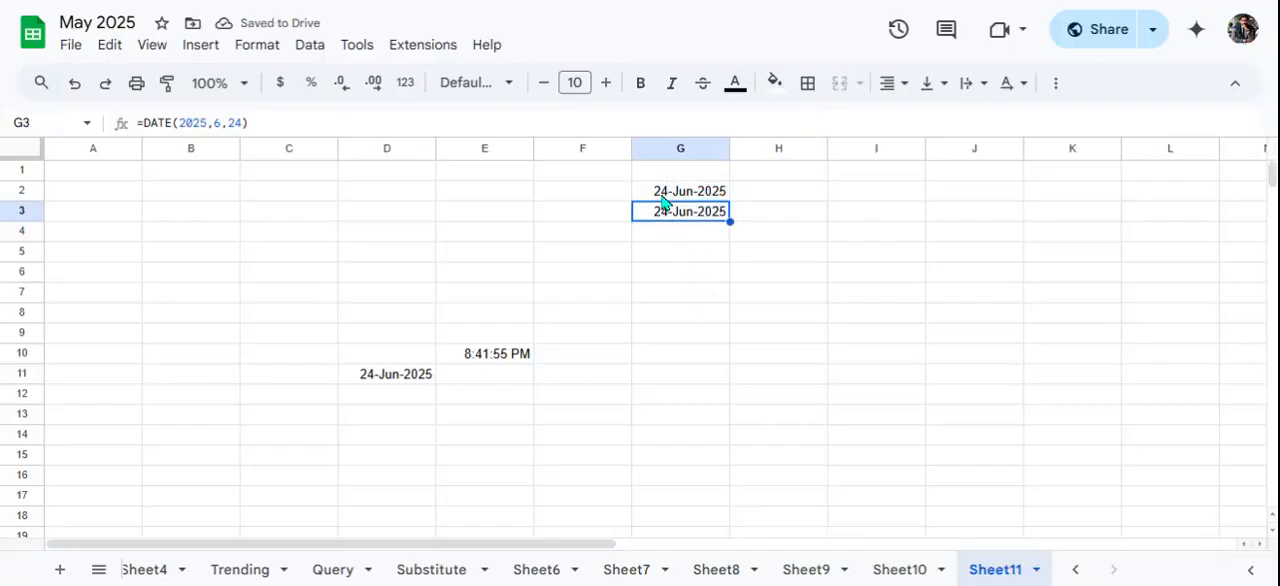
double_click(665, 199)
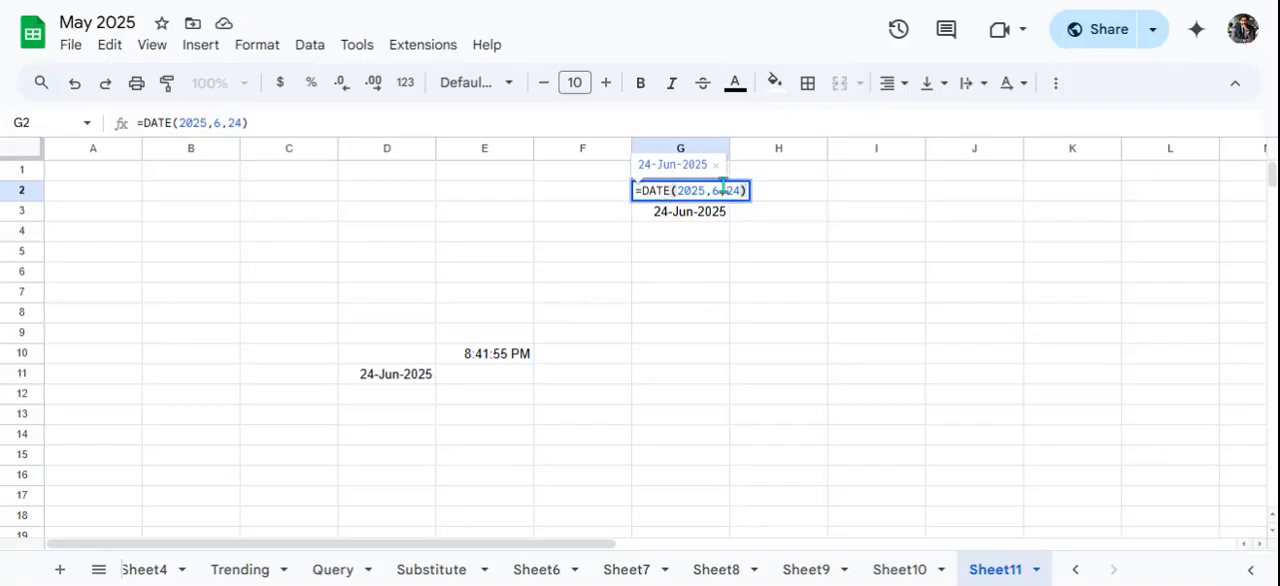
key(Left)
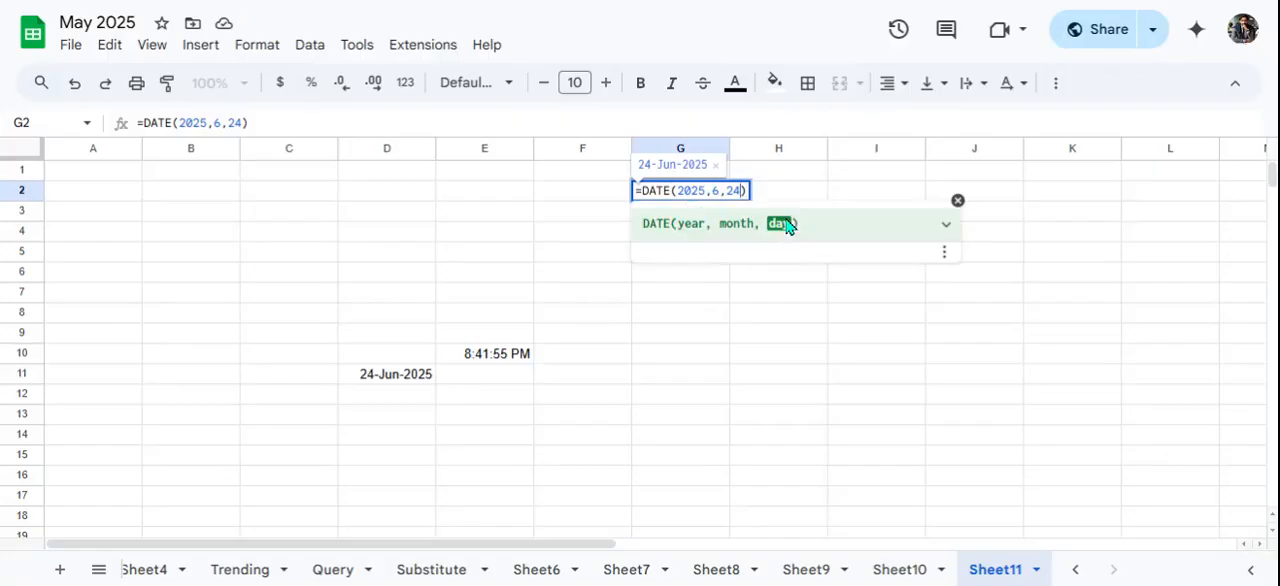
key(BackSpace)
key(BackSpace)
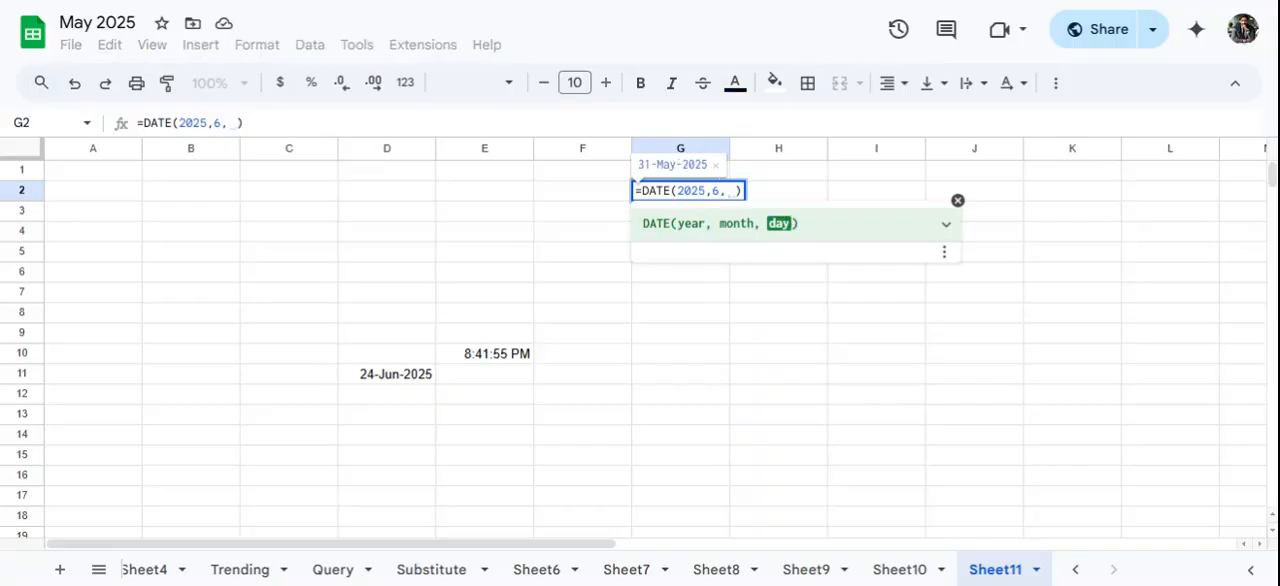
text(6)
key(Return)
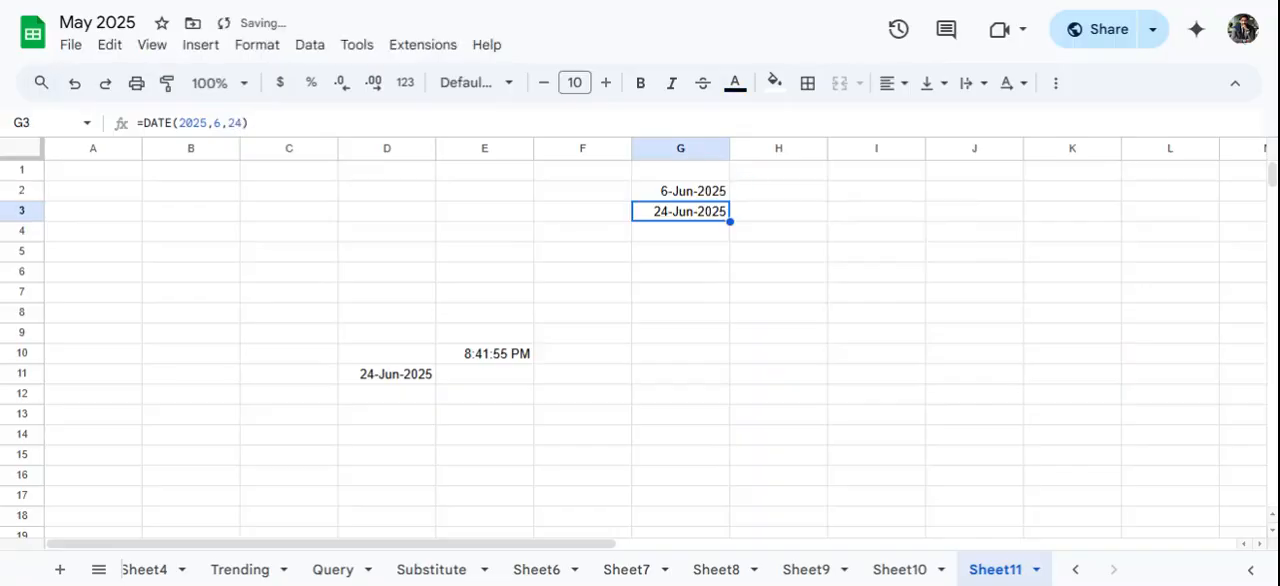
click(712, 336)
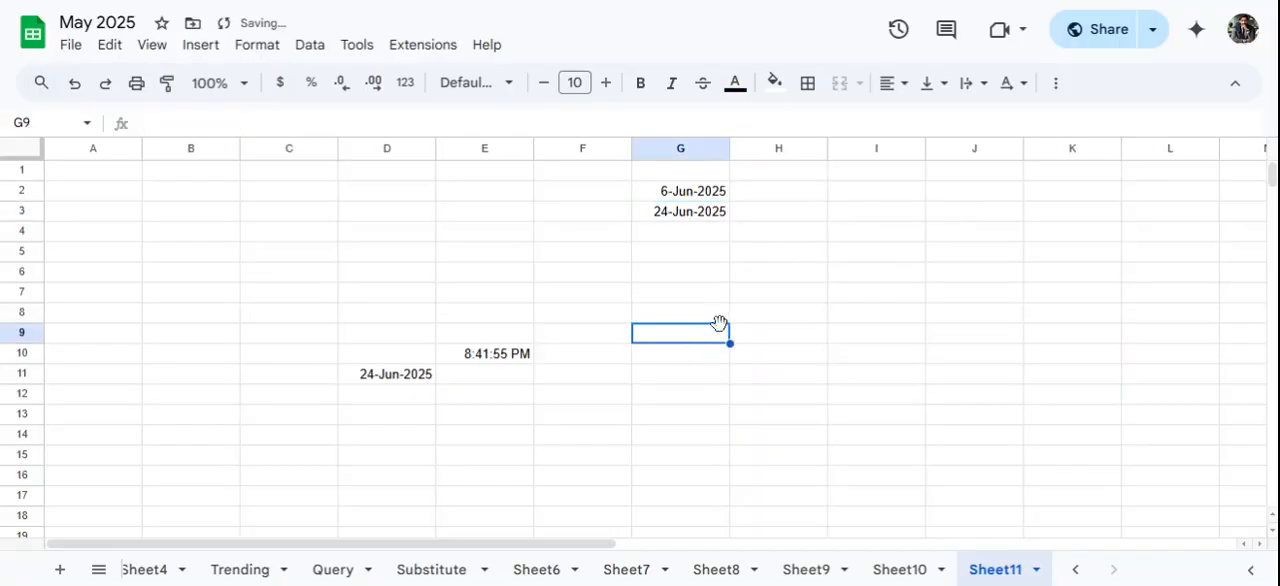
- Enter a DATEDIF formula in G5 with G2 as start date, G3 as end date and "D" as the unit
click(674, 249)
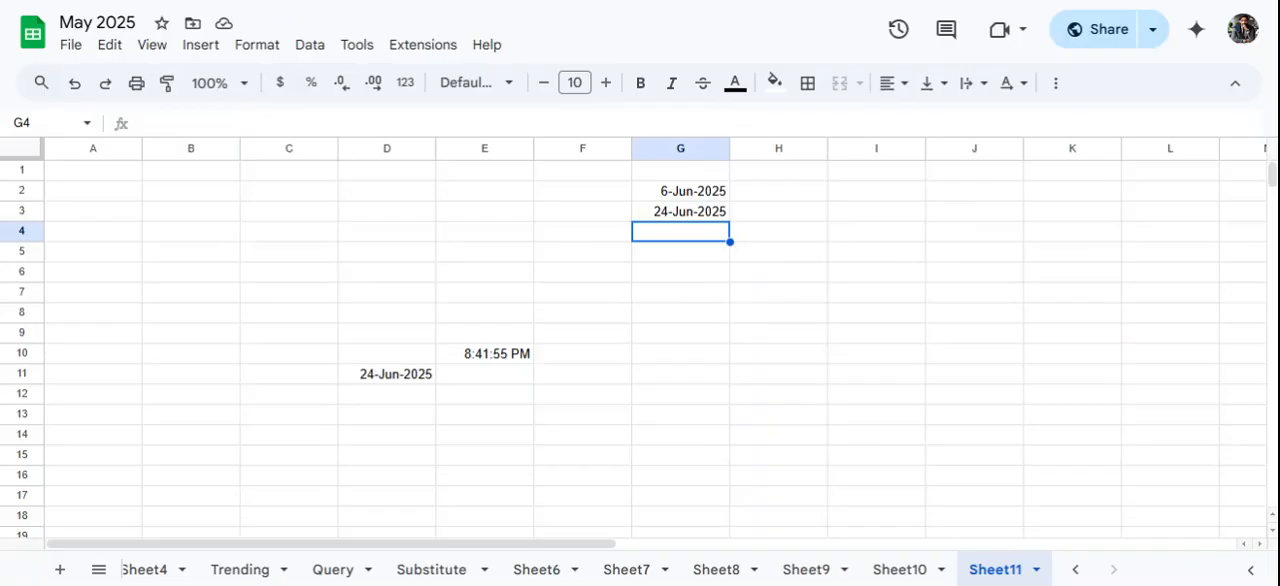
key(Down)
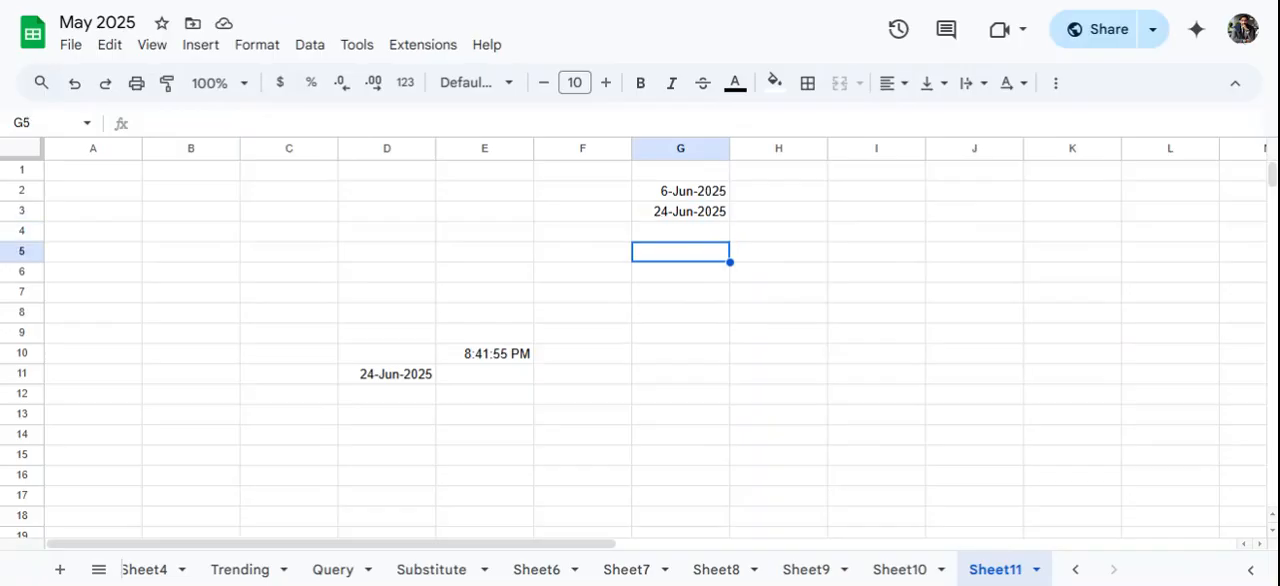
text(=datedi)
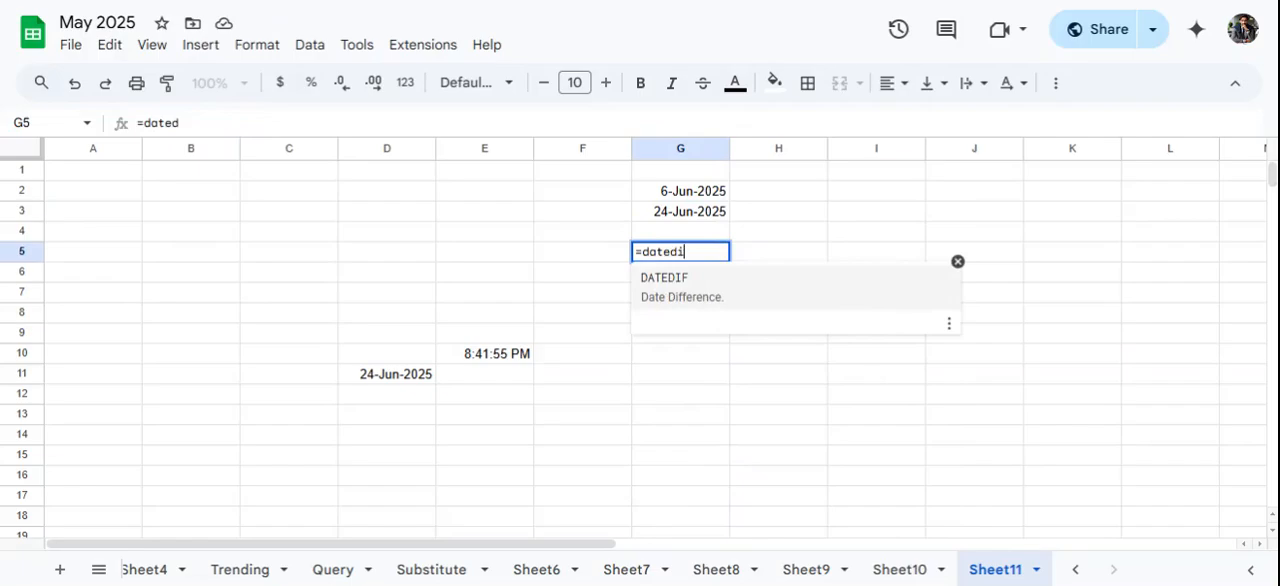
text(f)
click(678, 300)
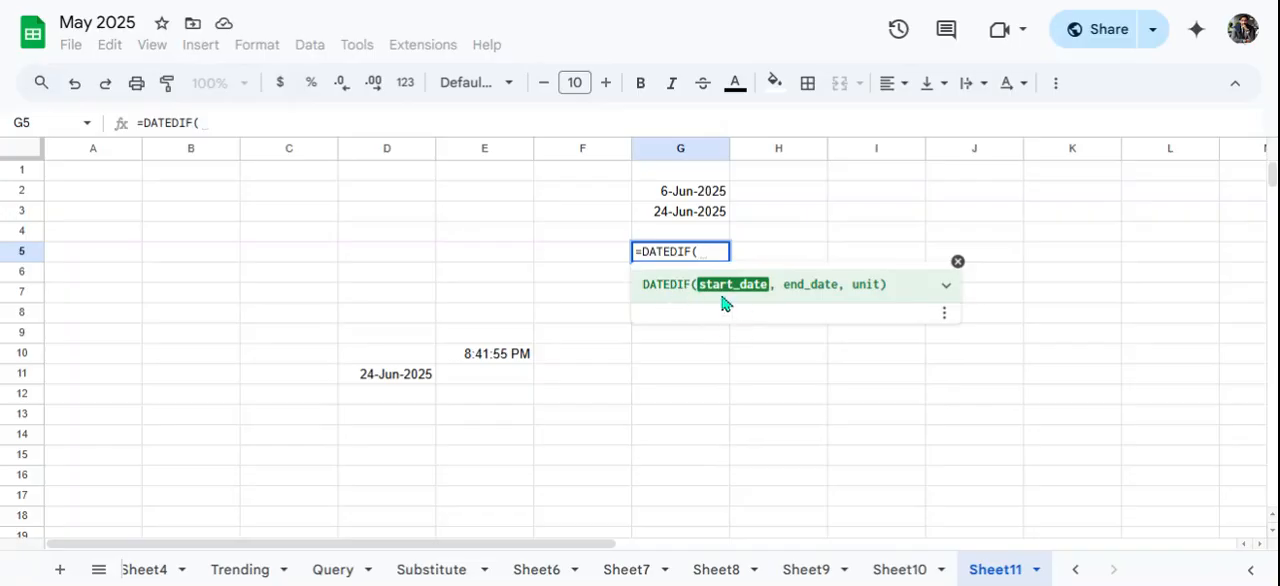
click(676, 200)
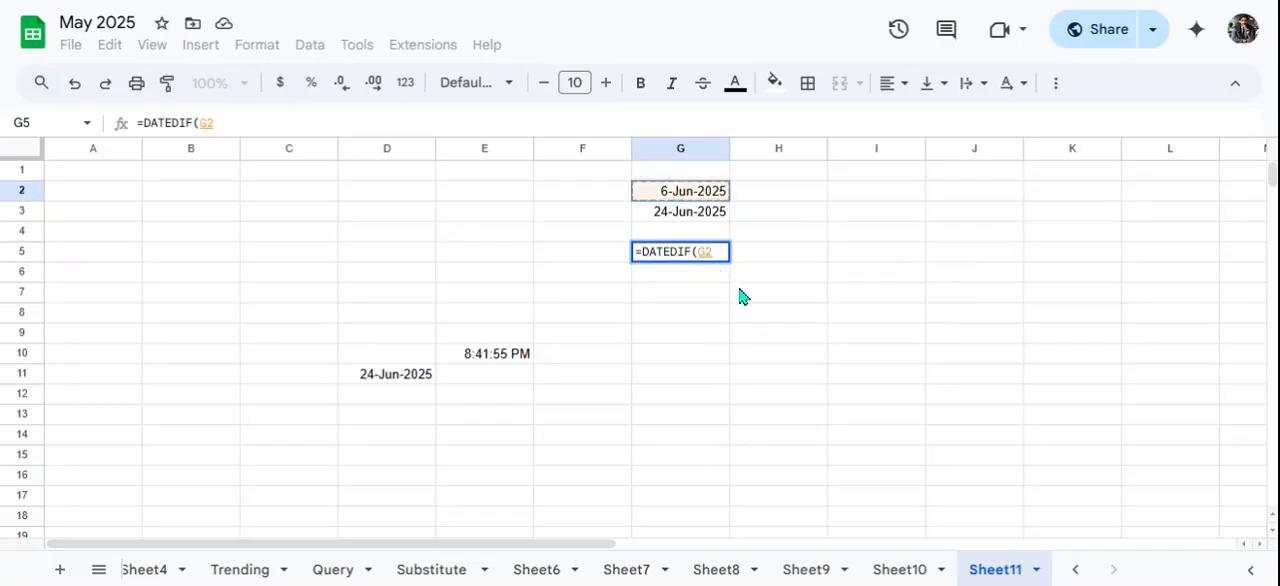
text(,)
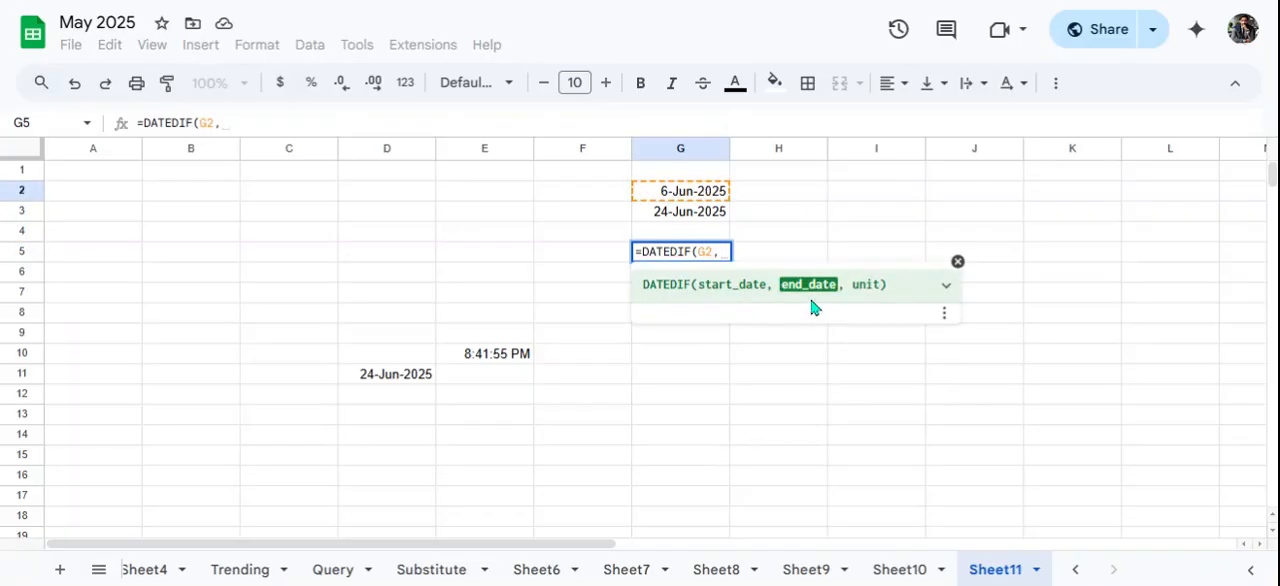
click(678, 213)
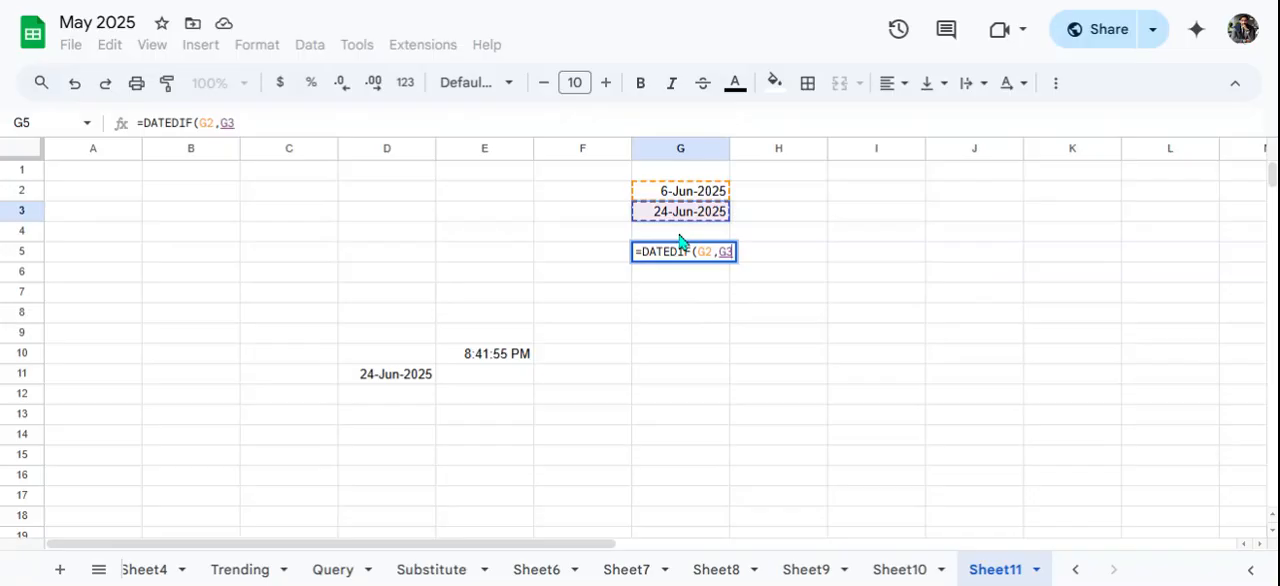
text(,)
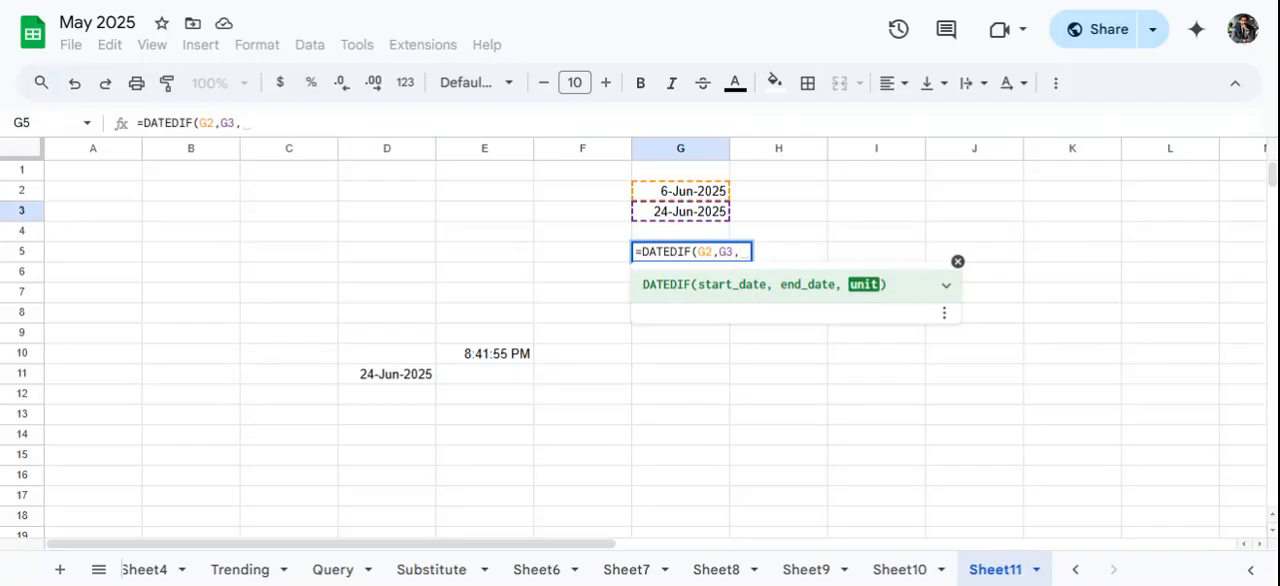
text("D)
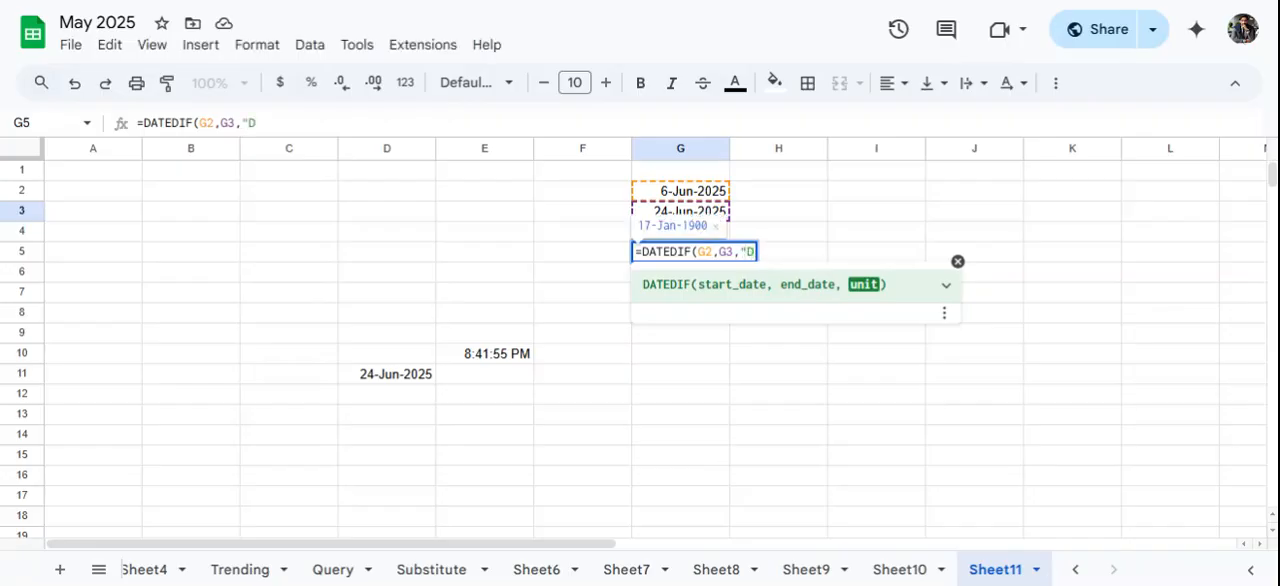
text(")
key(Return)
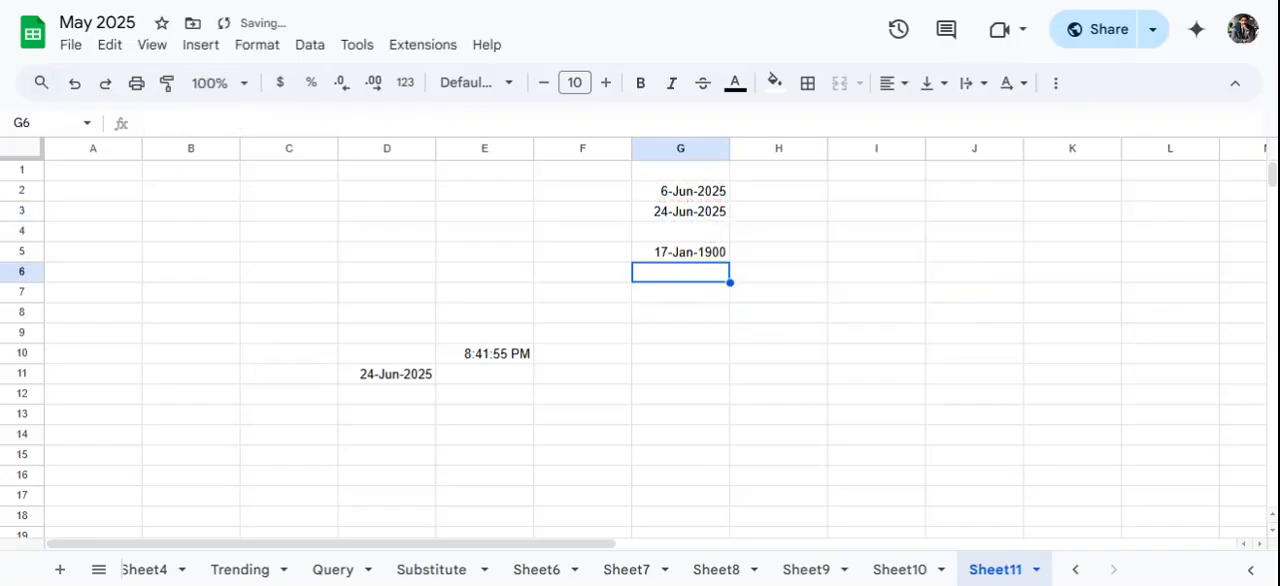
- Format the DATEDIF result in G5 with the custom number format 0
click(669, 257)
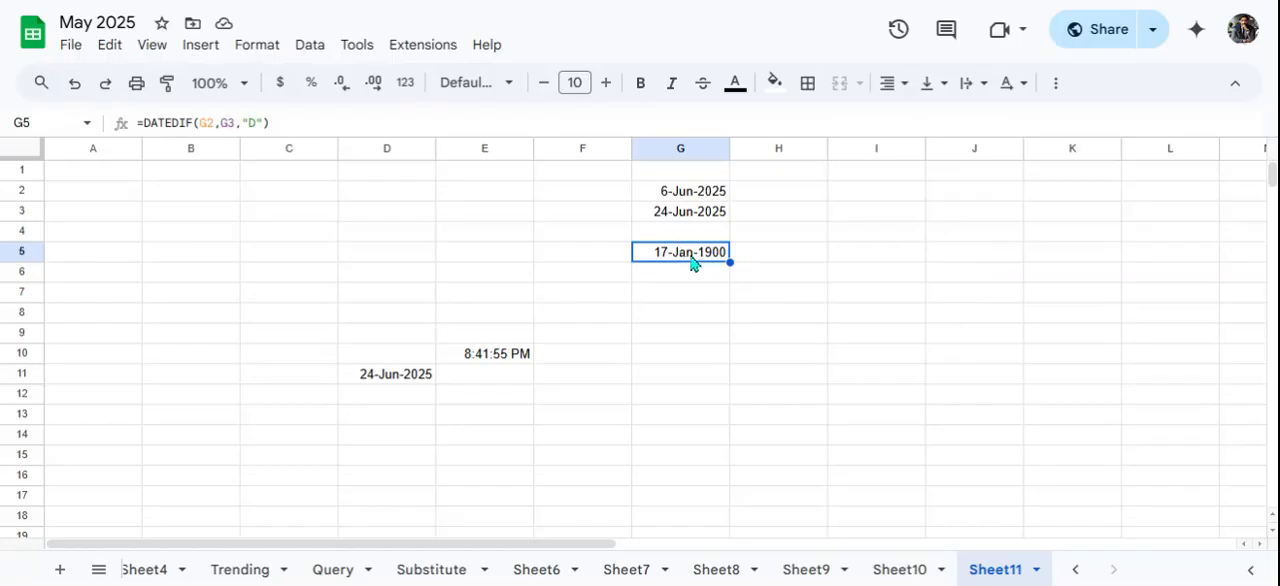
click(254, 47)
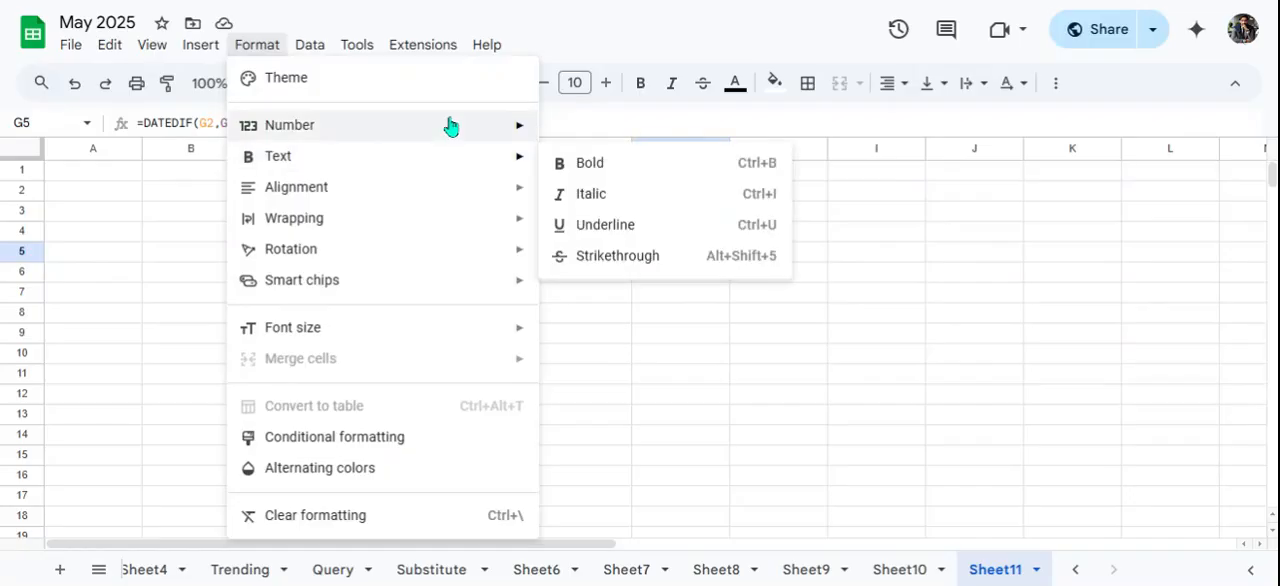
mouse_move(449, 126)
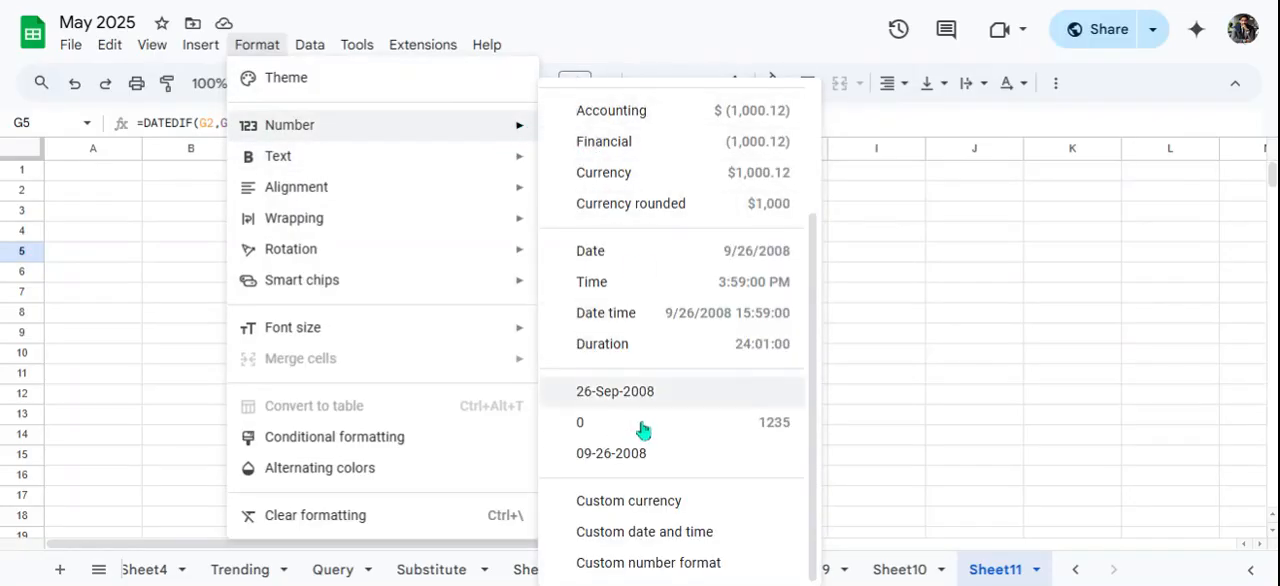
click(650, 568)
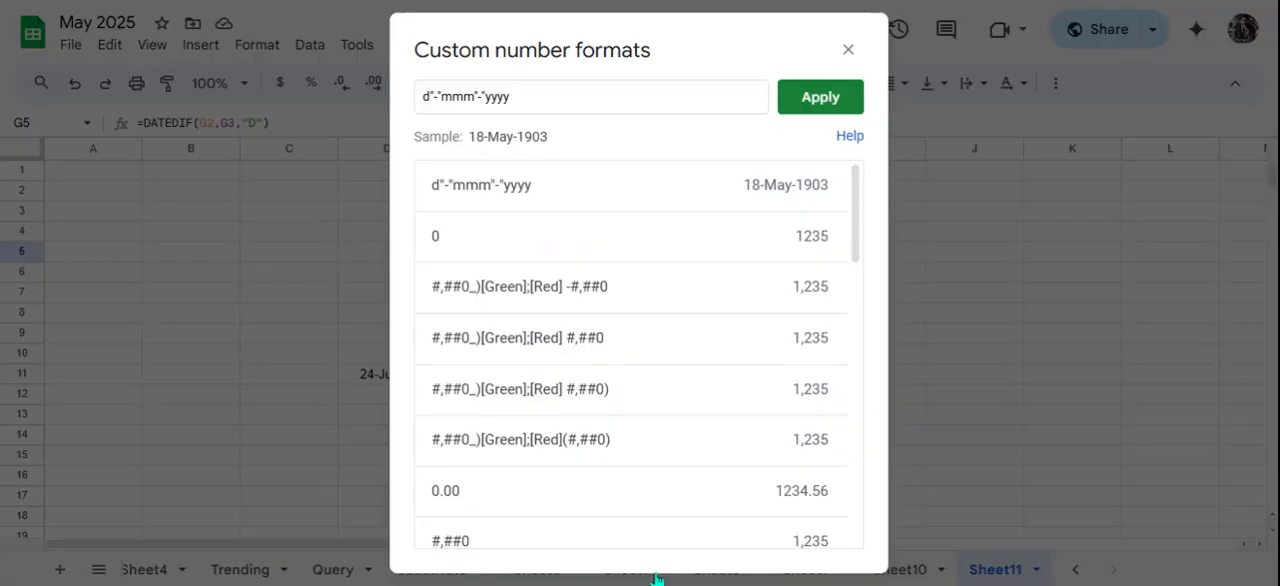
click(546, 240)
click(808, 110)
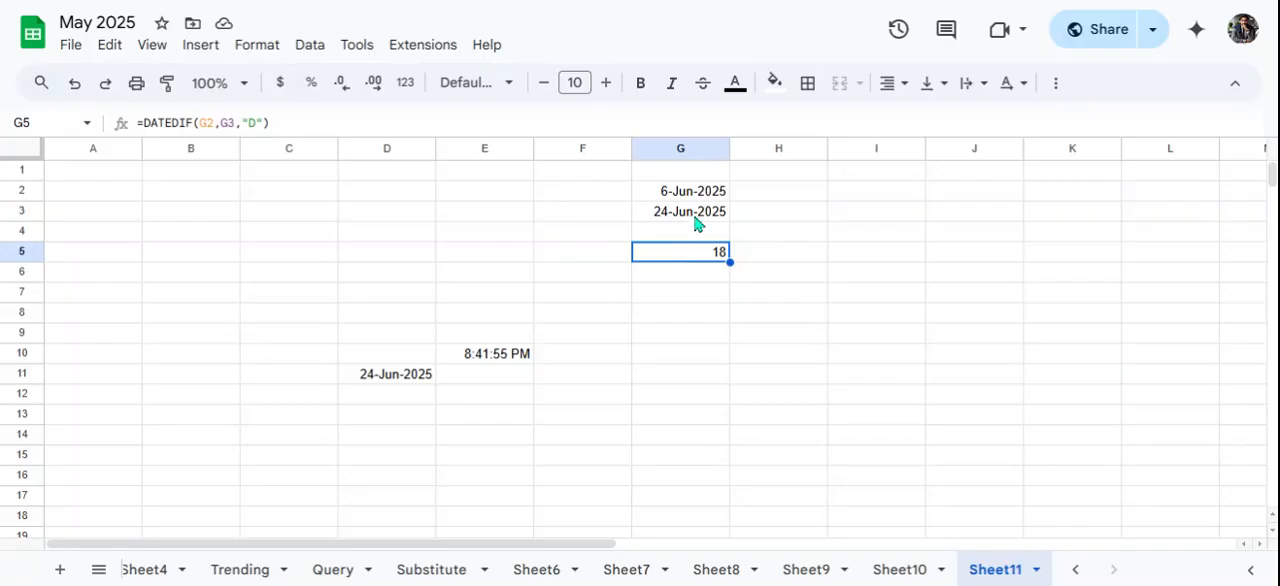
- Change the year in G2's DATE formula to 2024
click(724, 196)
double_click(732, 192)
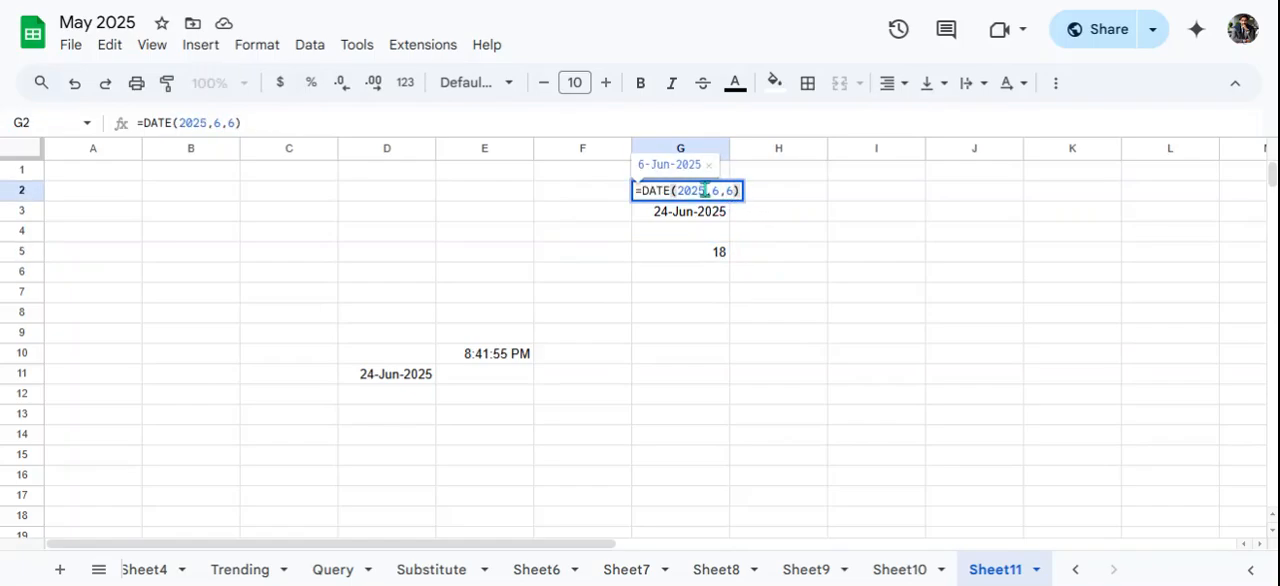
click(704, 190)
key(BackSpace)
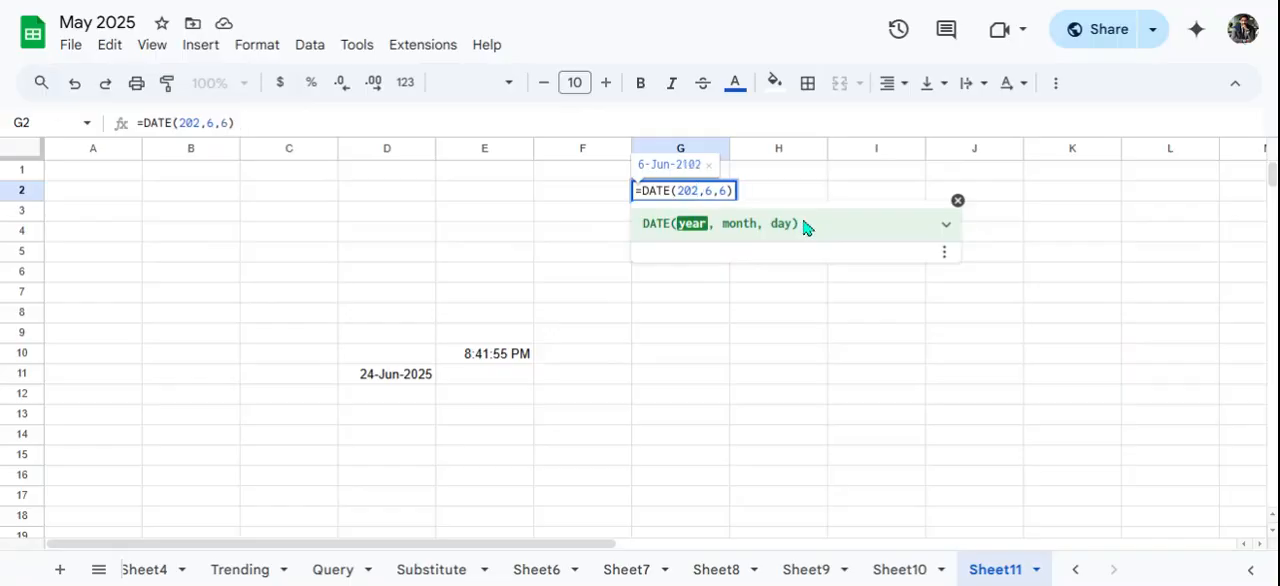
text(4)
key(Return)
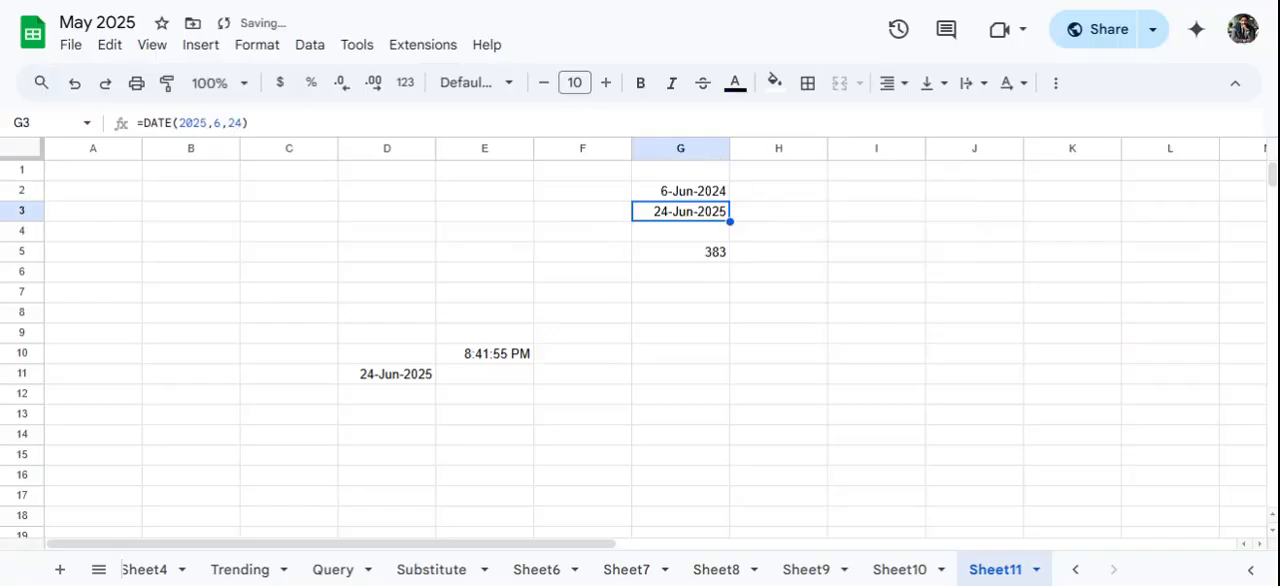
- Change the unit in G5's DATEDIF formula to "M" to calculate the difference in months
click(717, 259)
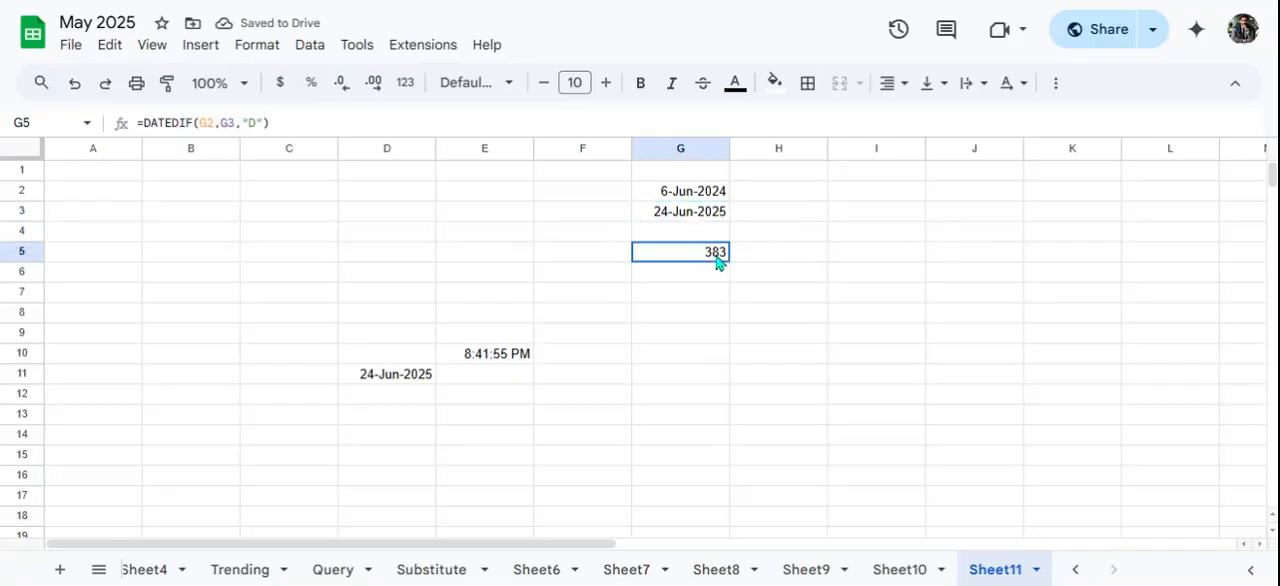
click(256, 122)
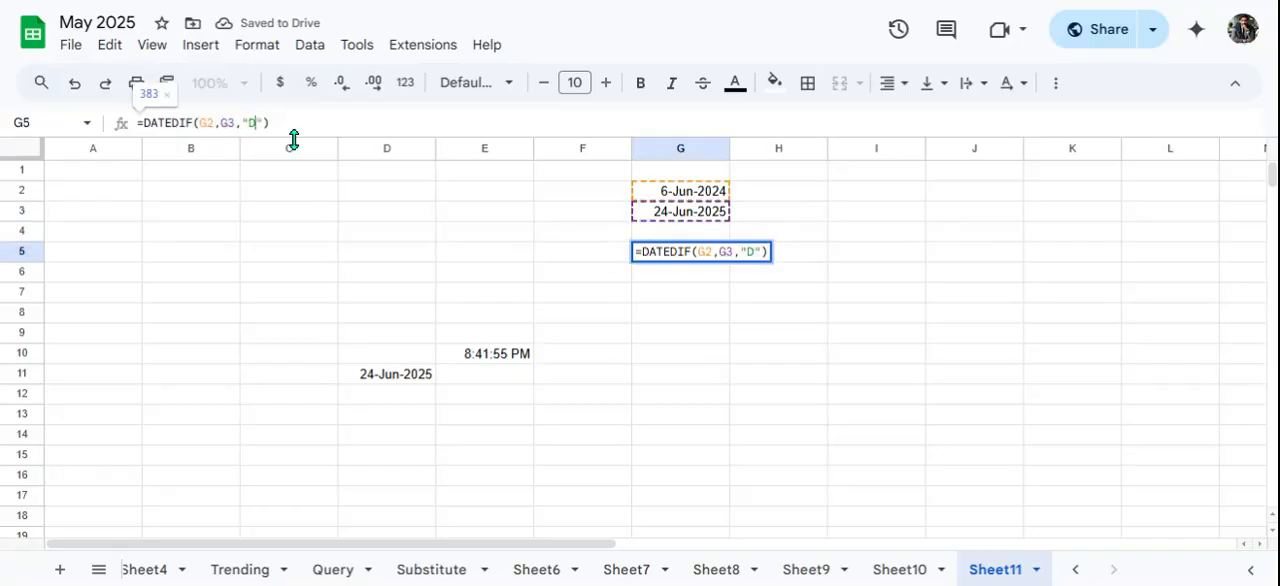
key(BackSpace)
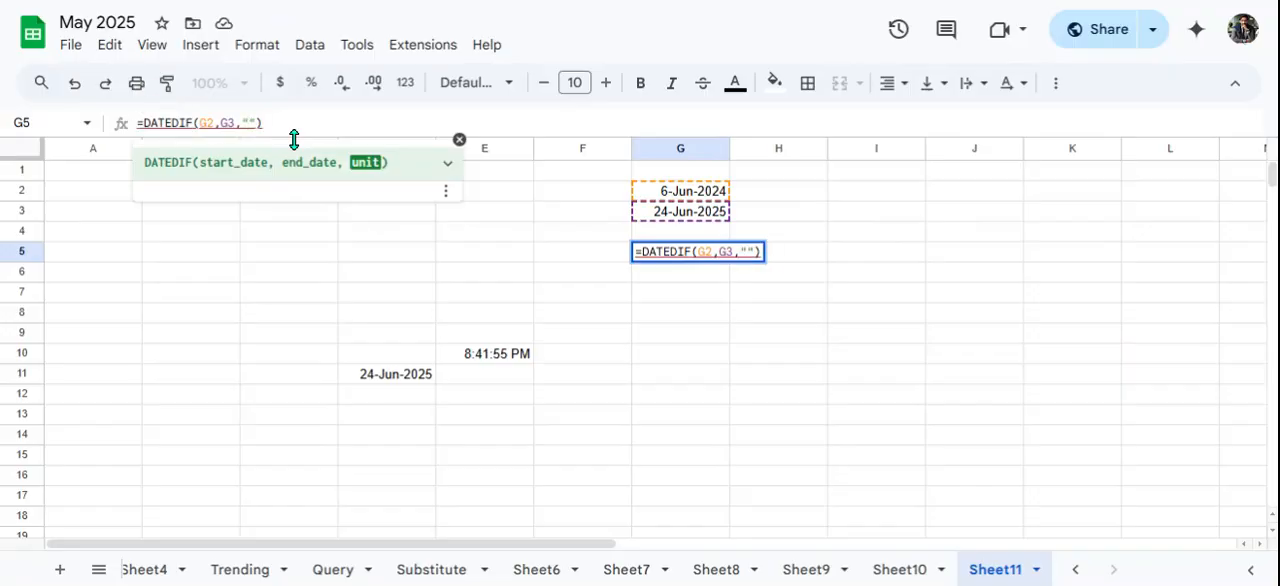
text(M)
key(Return)
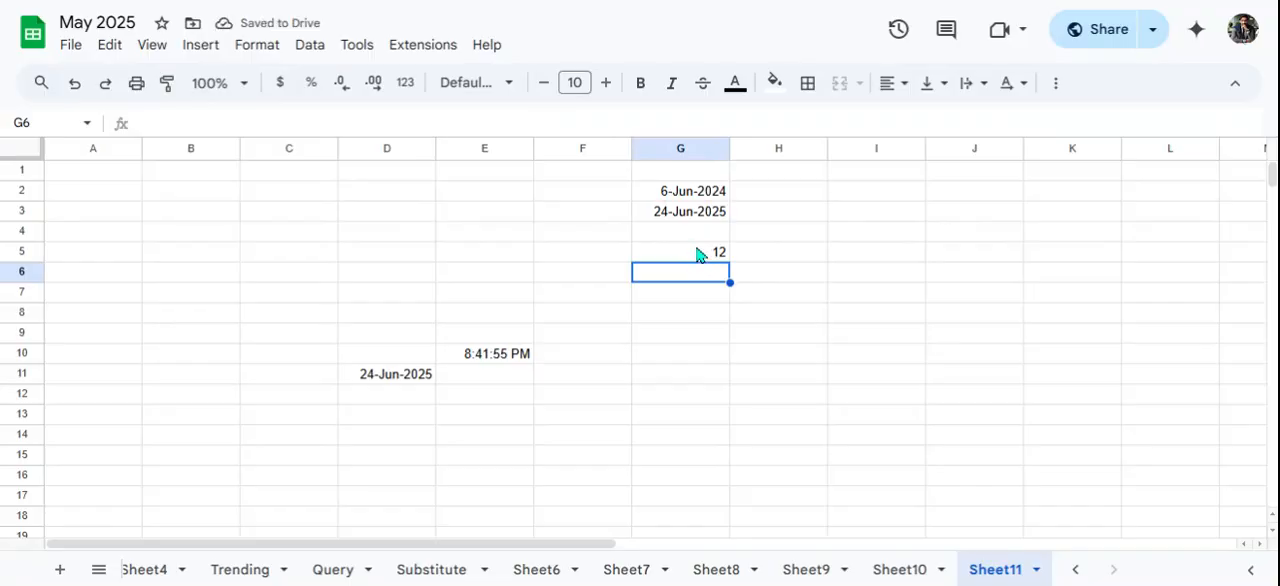
- Set the unit in G5's DATEDIF formula to "Y" to calculate the difference in years
click(716, 252)
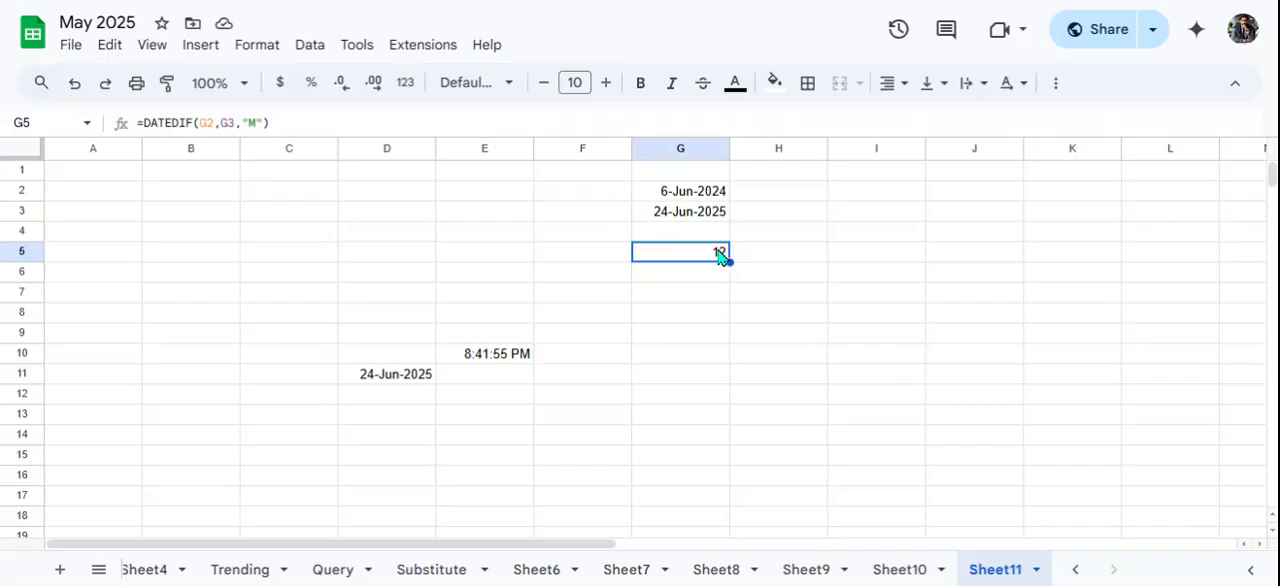
click(255, 122)
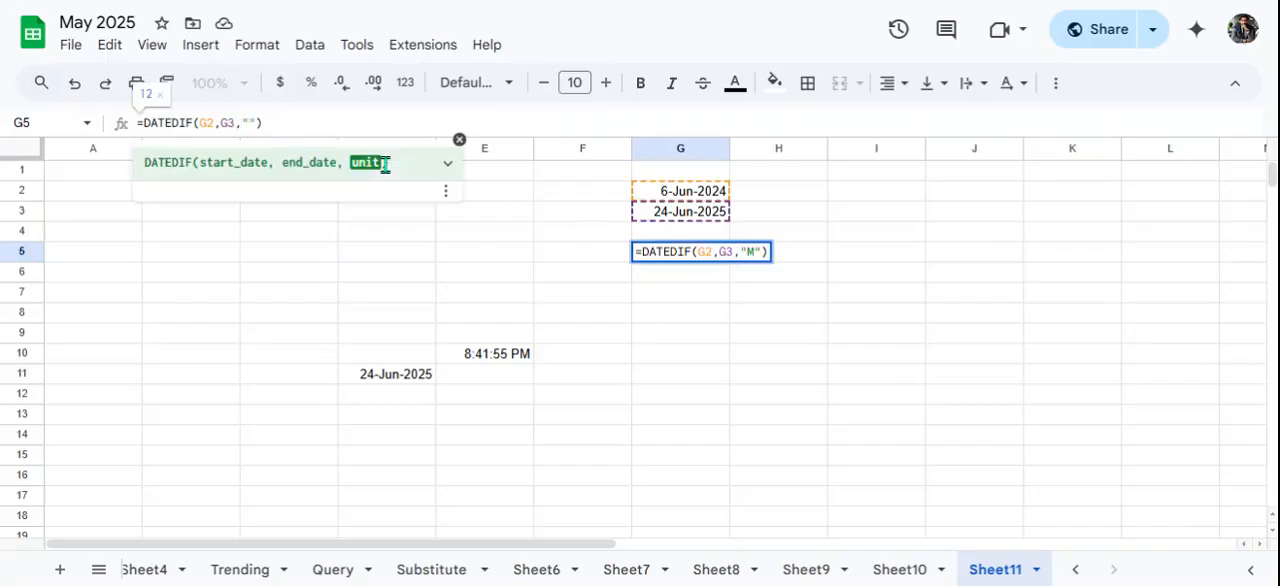
text(Y)
key(Return)
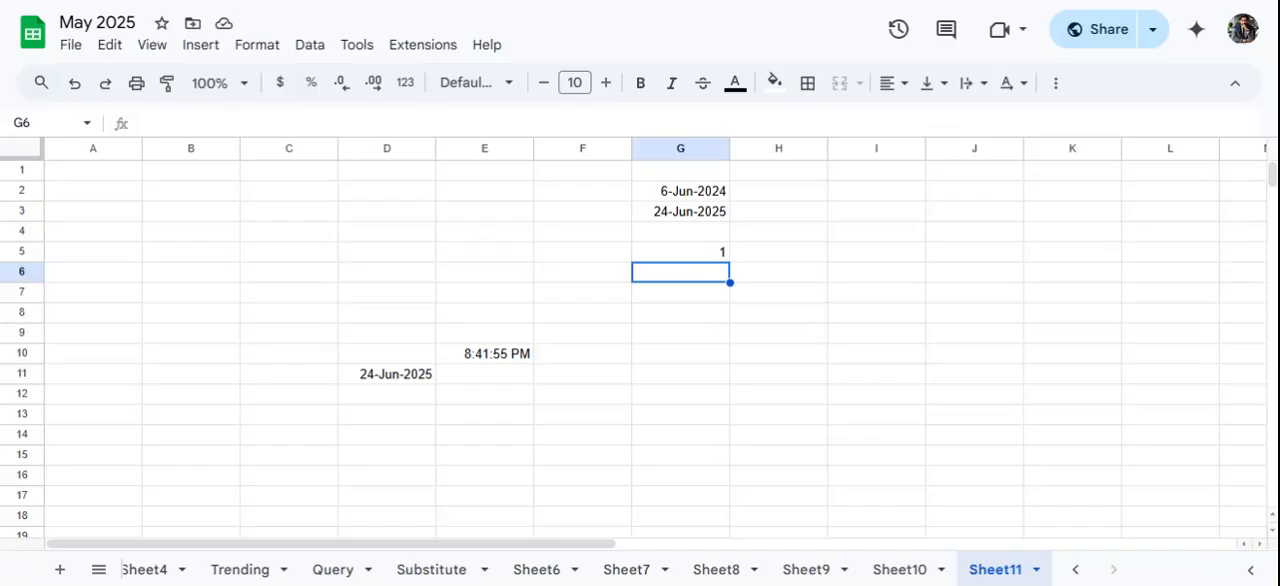
- Enter a DAY formula in H6 that extracts the day of the month from the date in G2
click(820, 277)
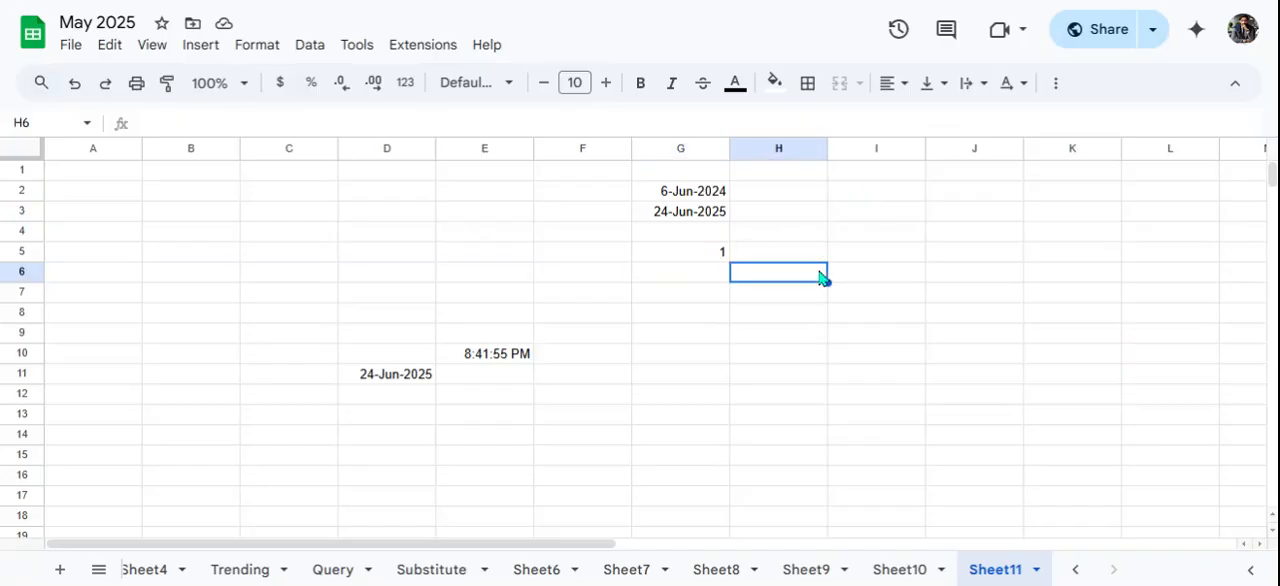
text(=)
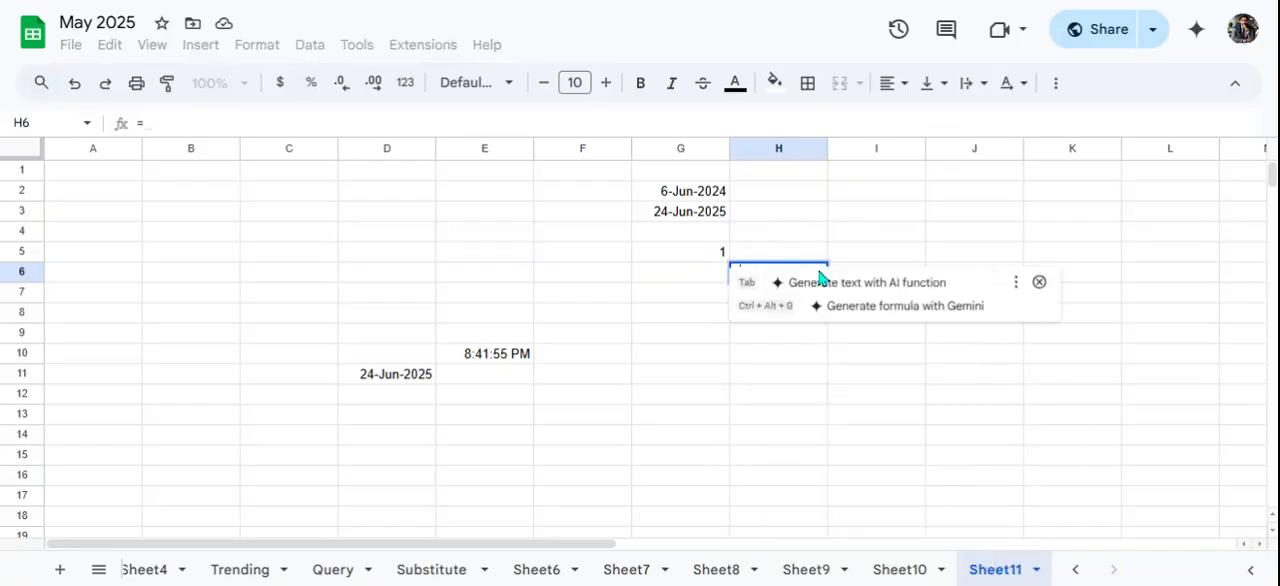
text(day)
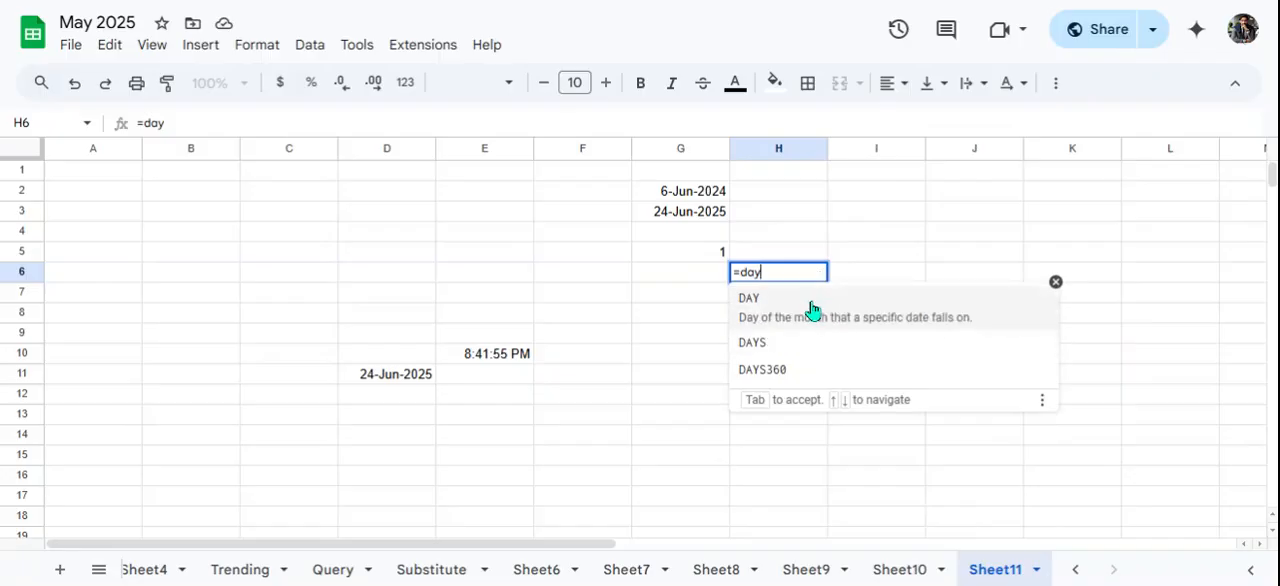
click(812, 308)
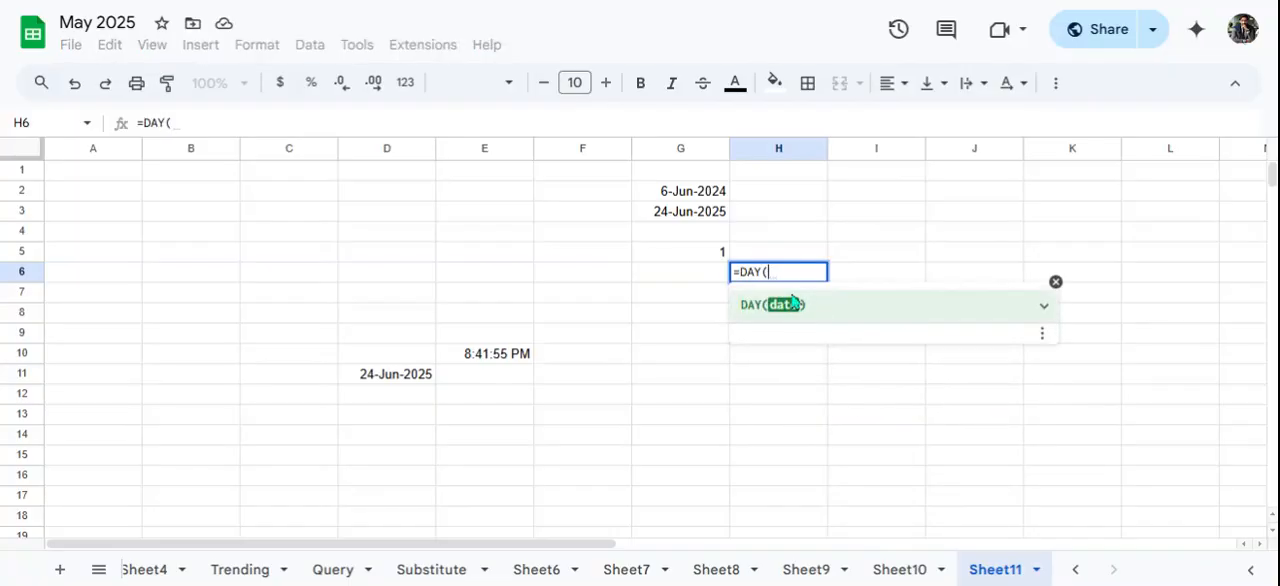
click(684, 192)
key(Return)
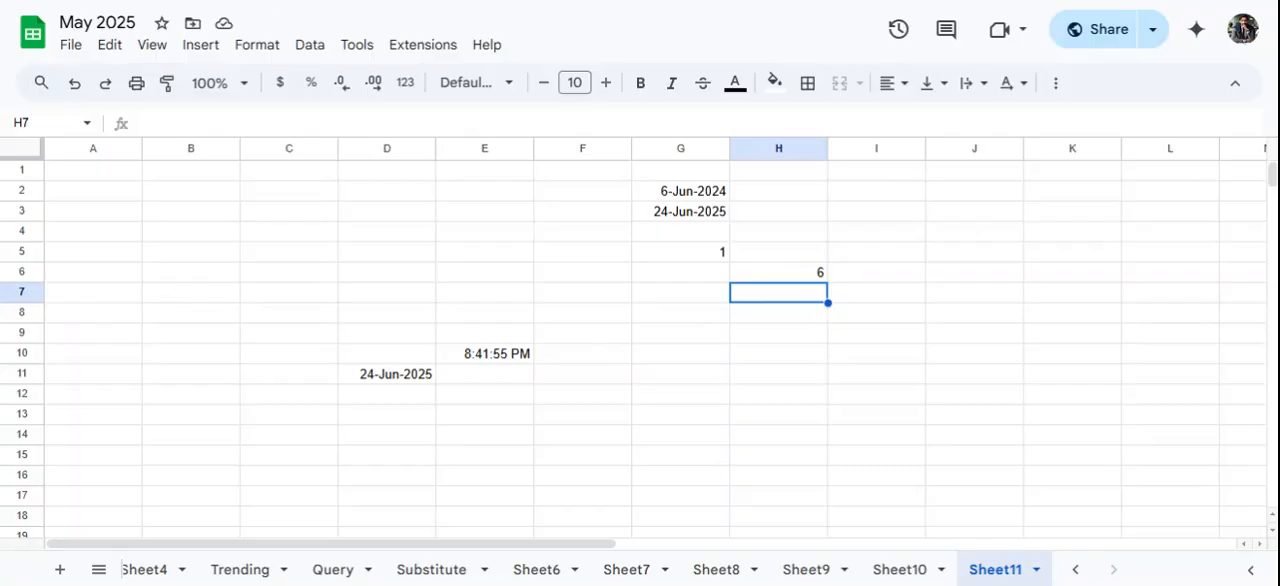
click(794, 272)
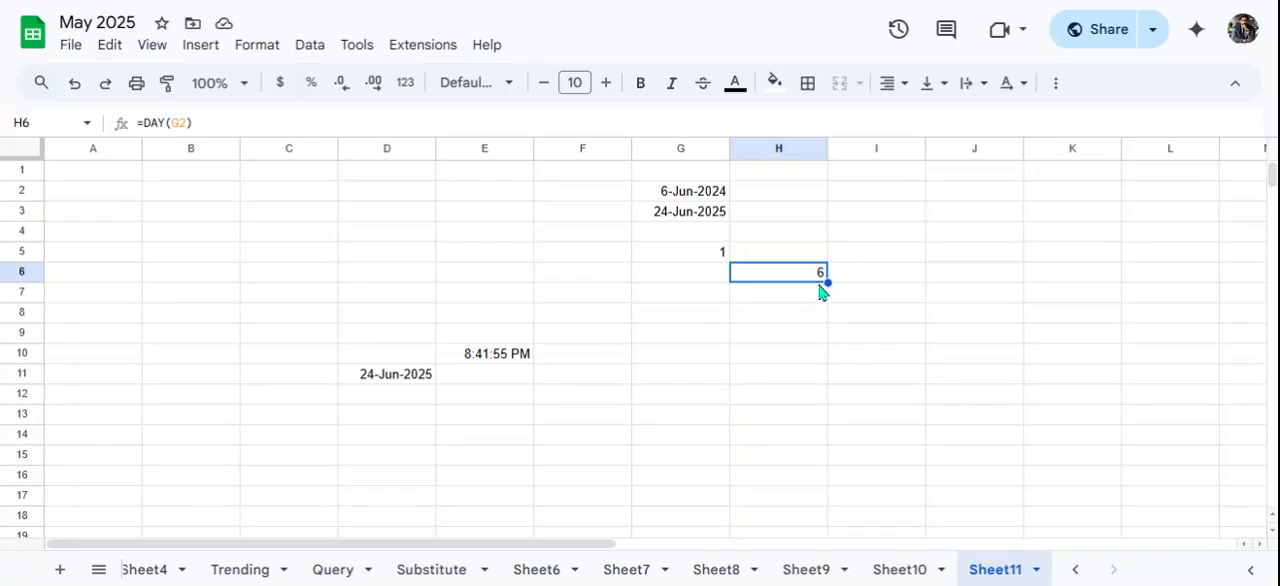
- Label the DAY formula with the text "date" in I6 and select cell H8
click(855, 279)
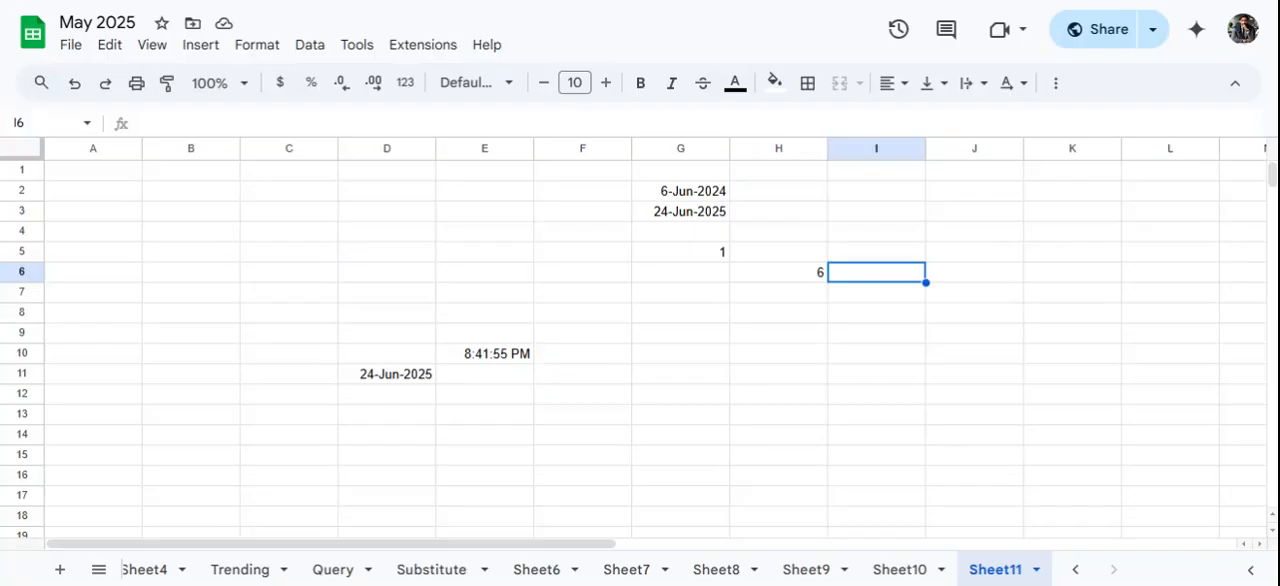
text(date)
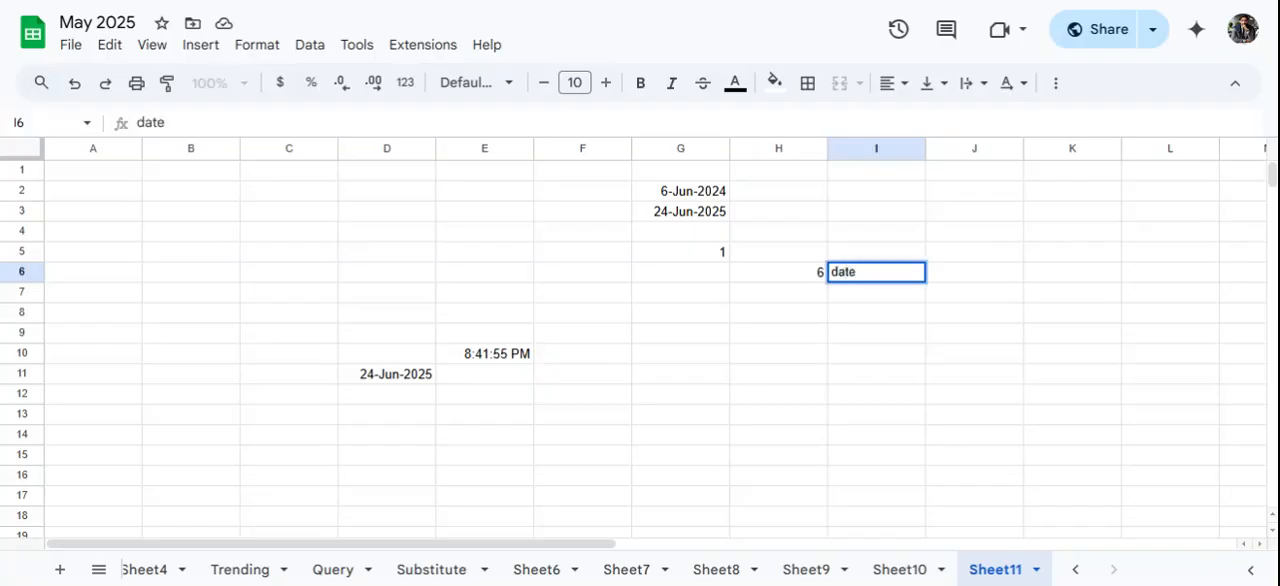
key(Return)
click(752, 380)
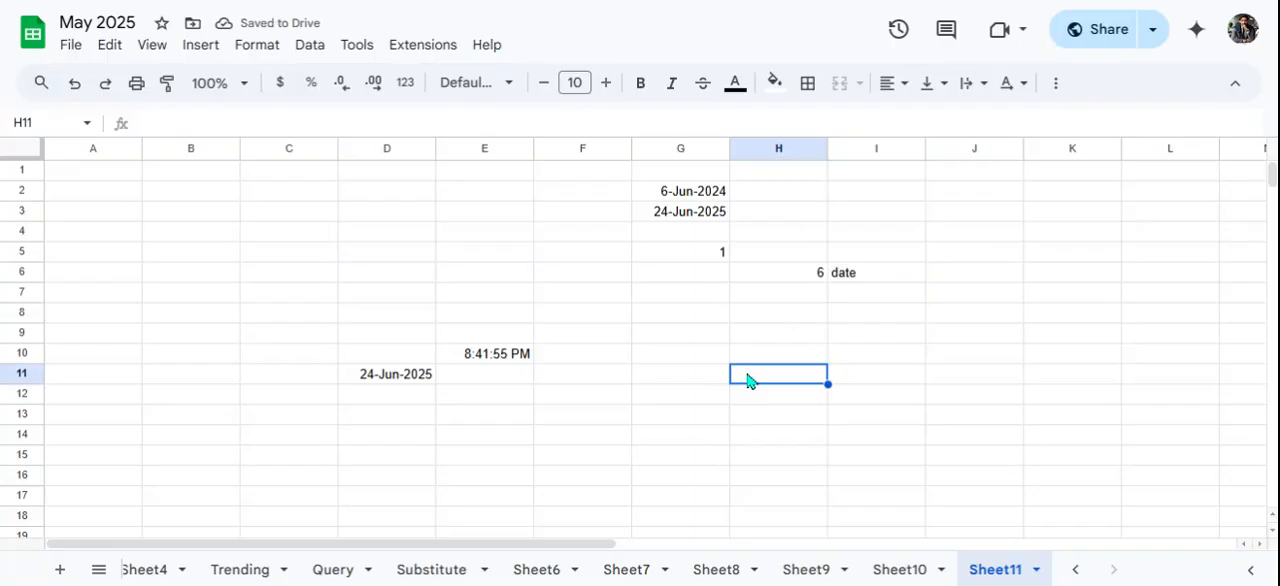
key(Up)
key(Up)
key(Up)
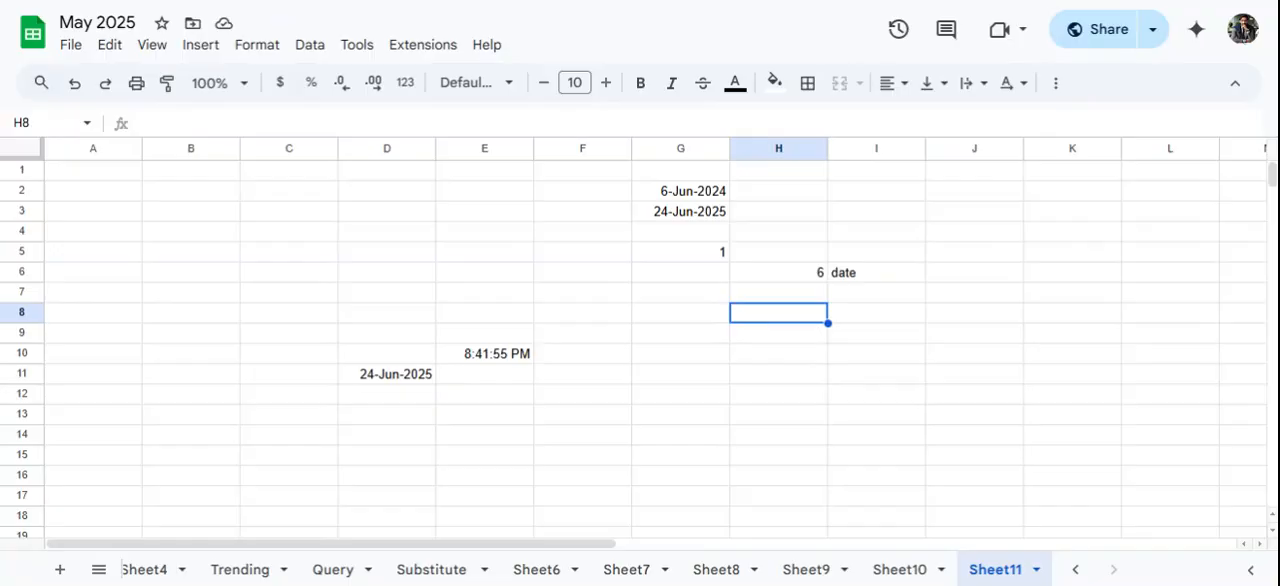
- Enter a DAYS formula in H8 with G3 as end date and G2 as start date, and compare it with G5's DATEDIF formula
text(=days)
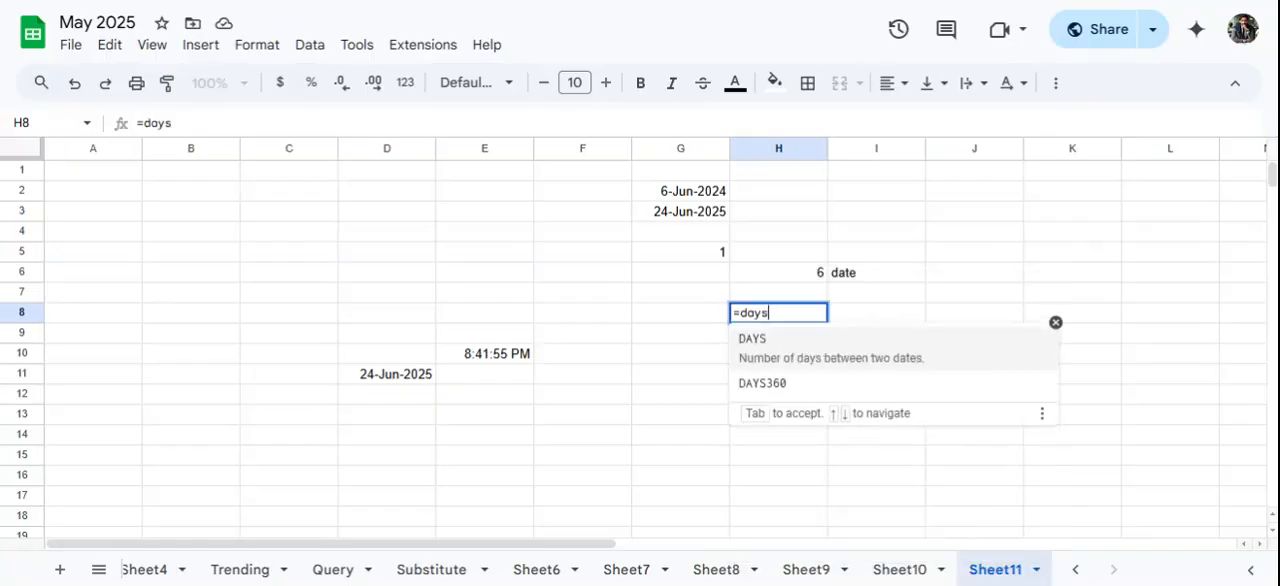
click(865, 370)
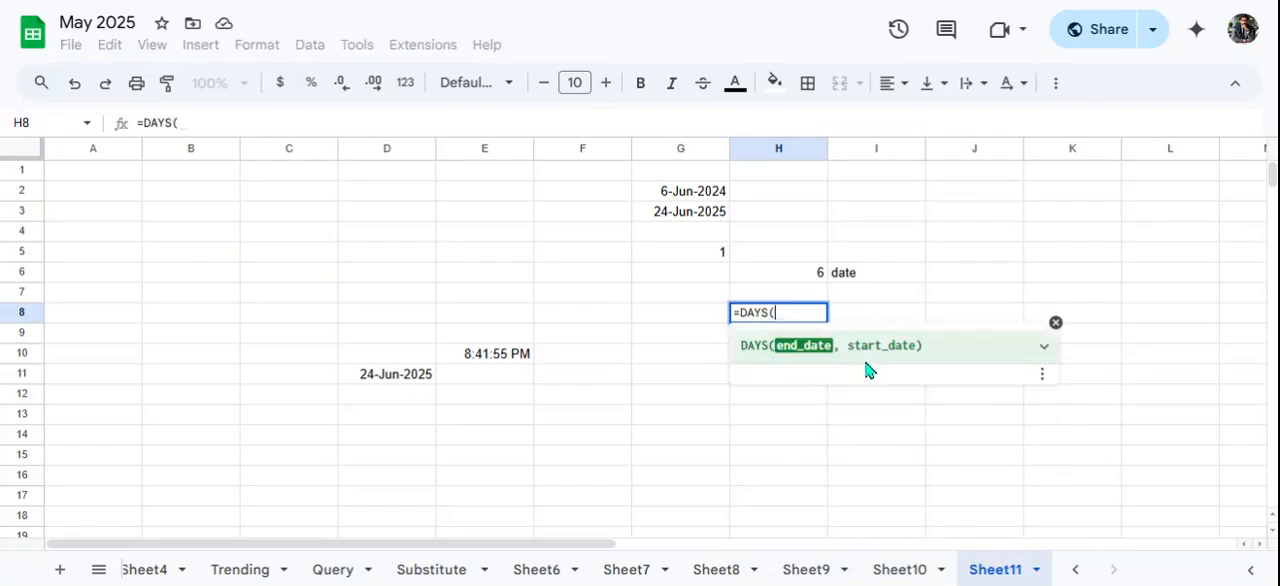
click(675, 218)
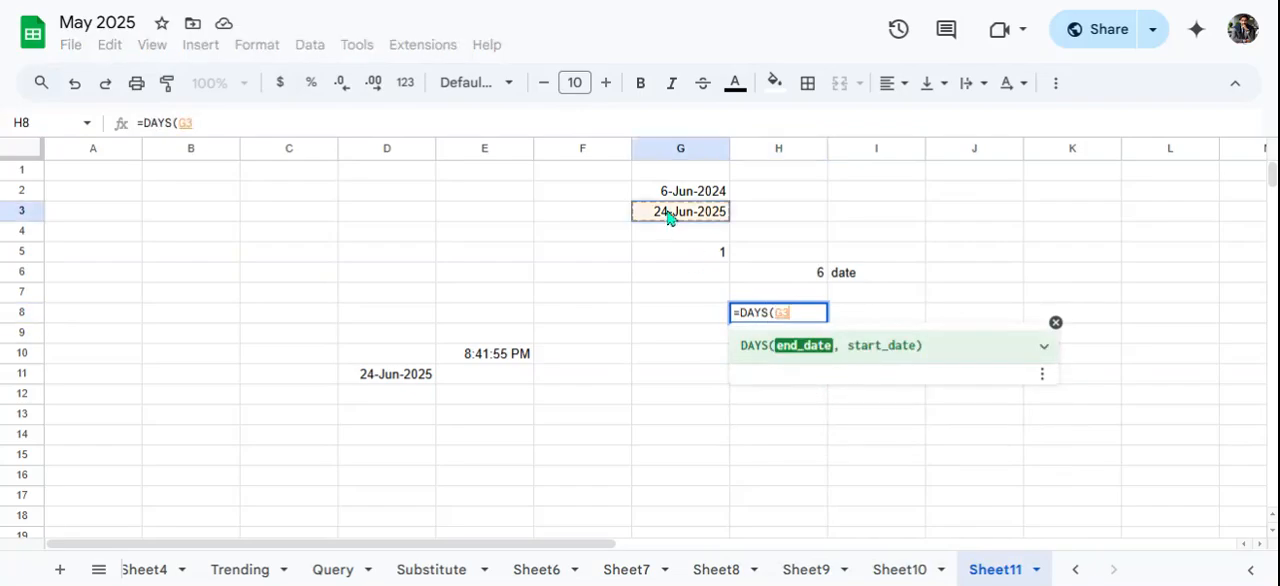
text(,)
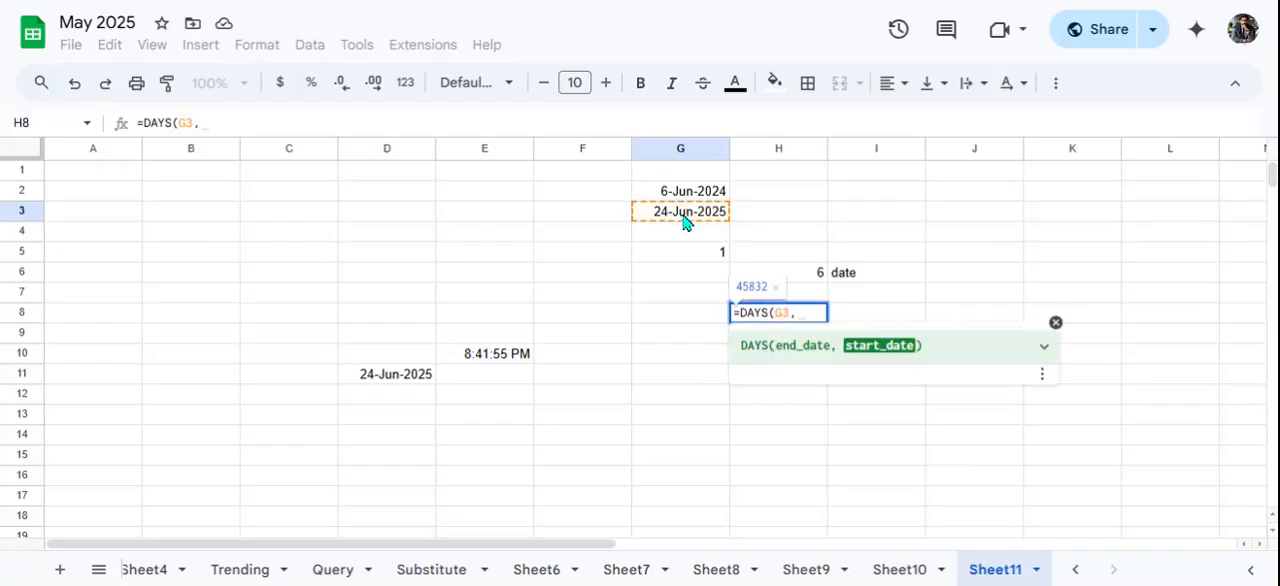
click(703, 197)
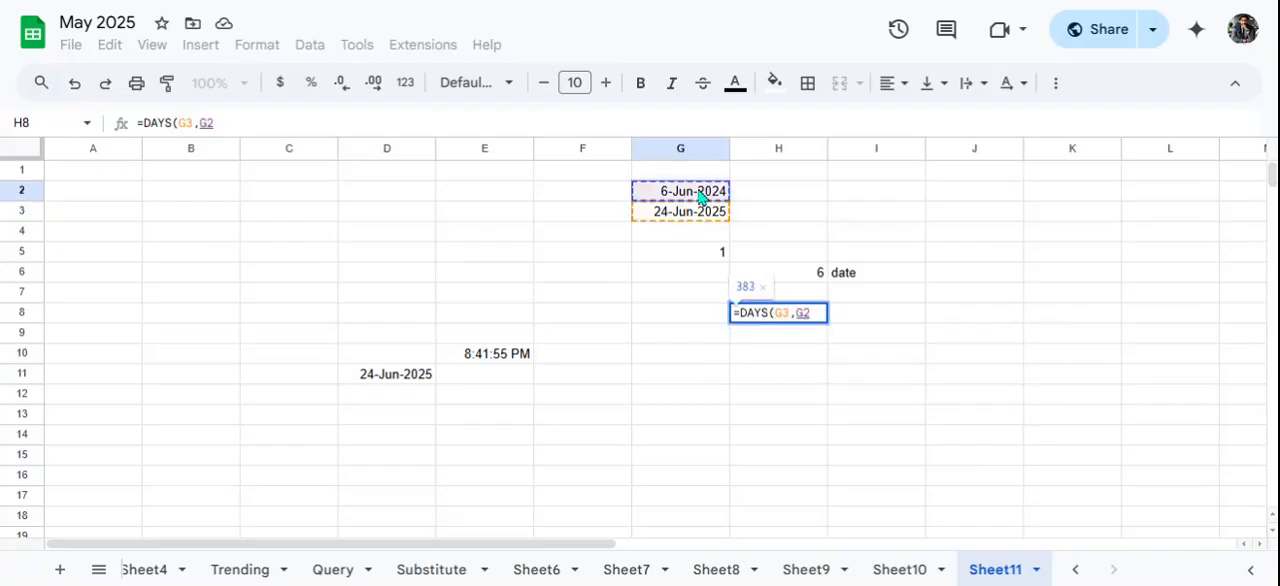
key(Return)
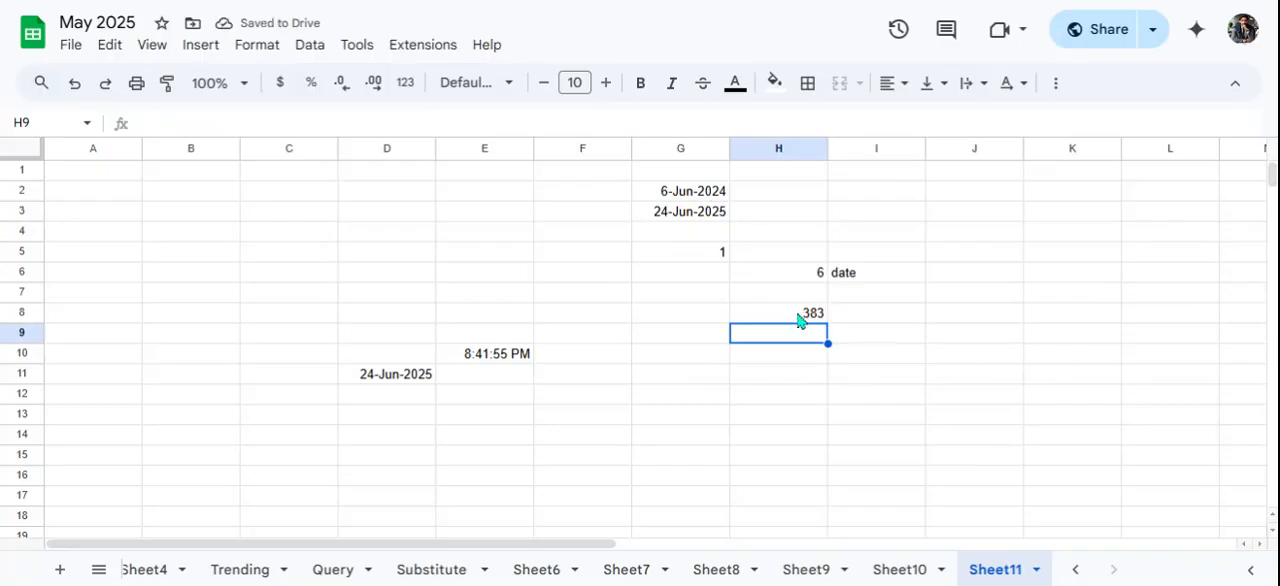
click(800, 318)
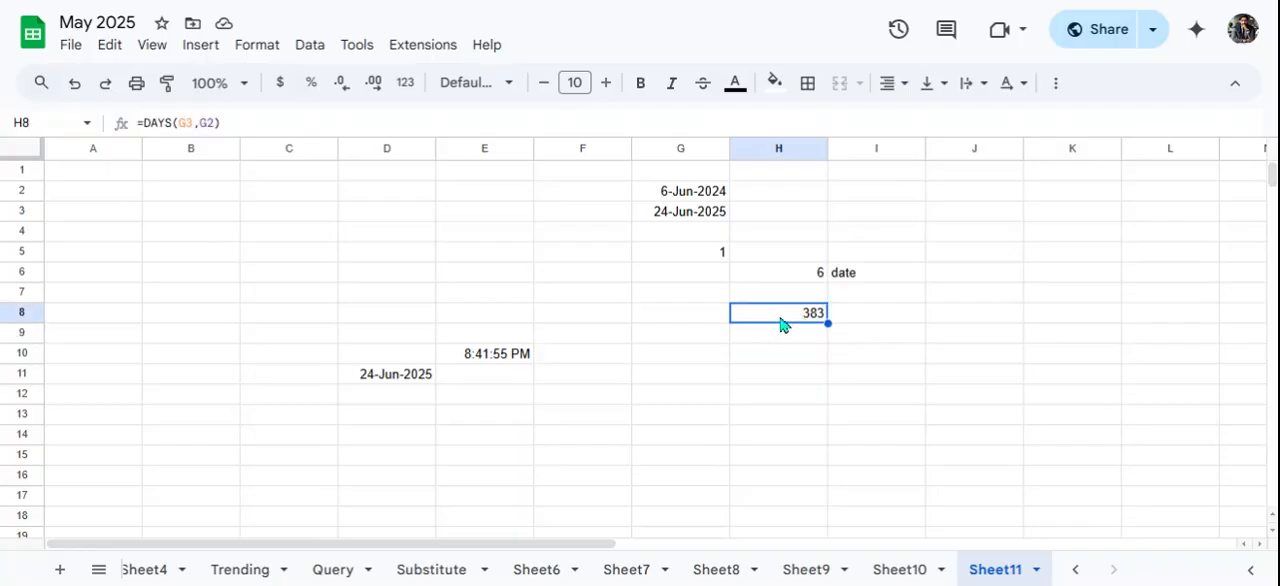
click(688, 258)
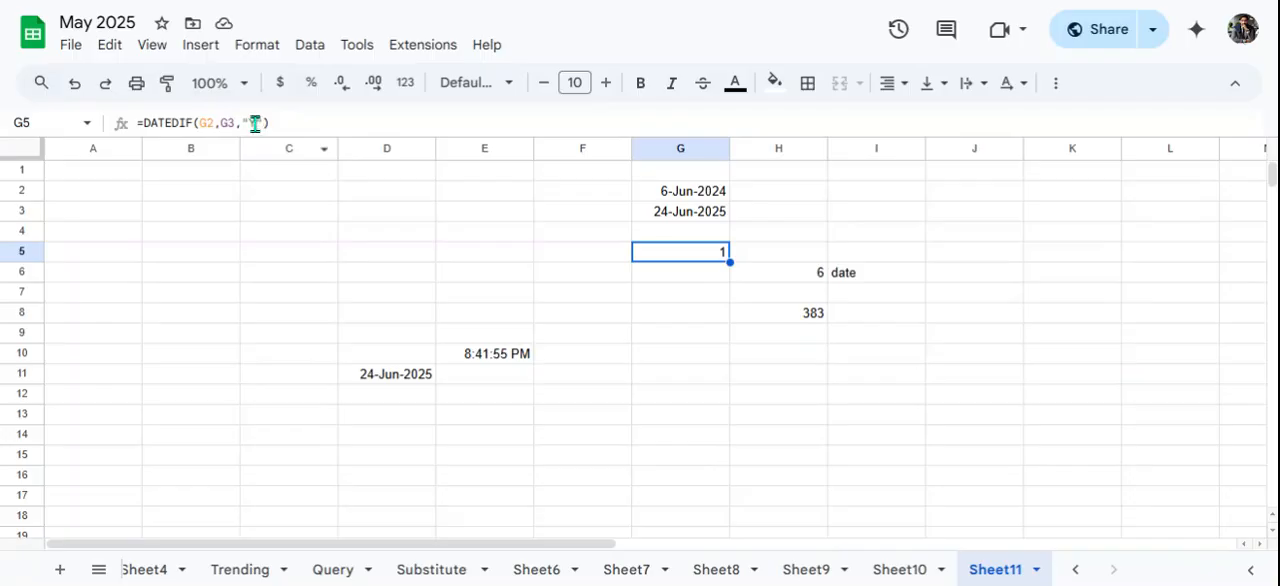
drag(750, 301, 767, 312)
click(767, 313)
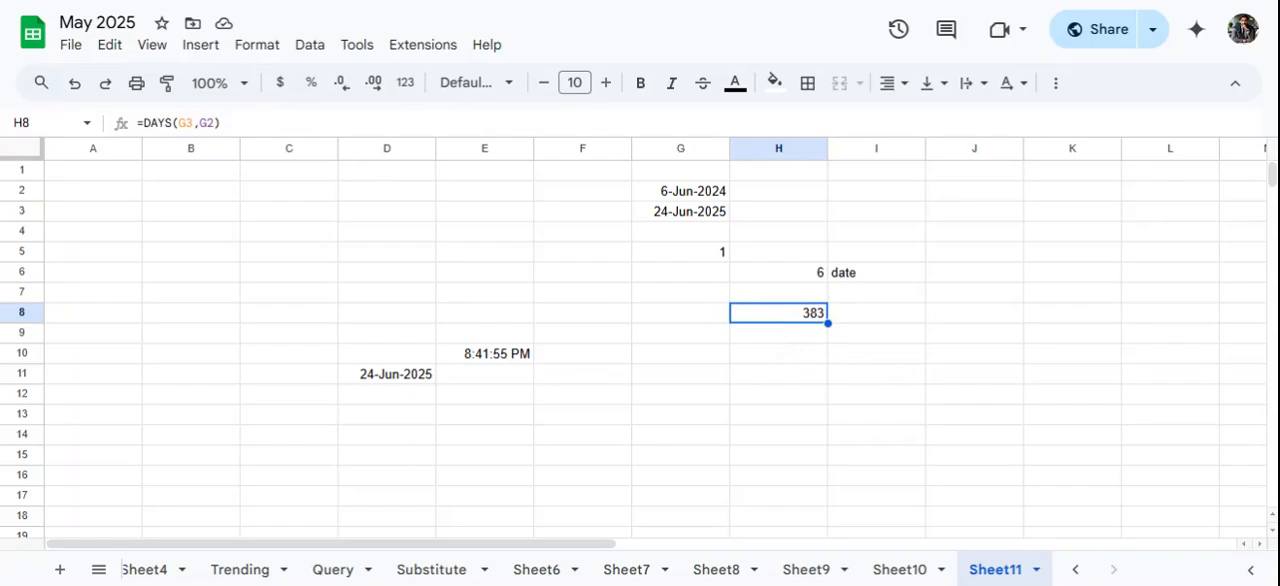
- Enter an EDATE formula in D3 that adds 11 months to the date in G2
click(375, 212)
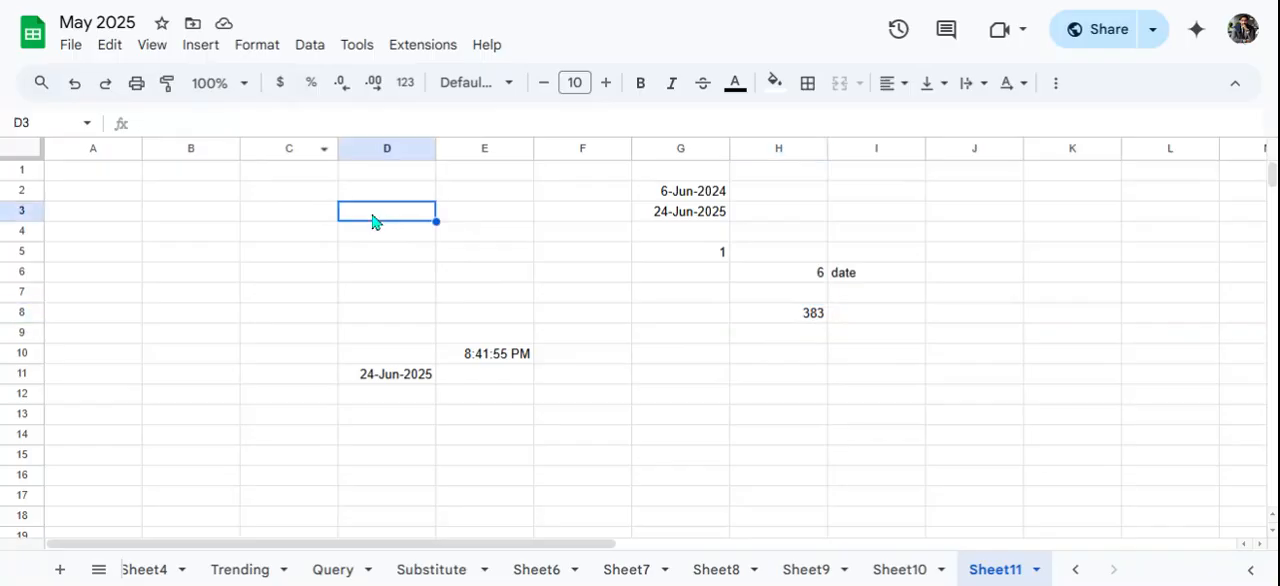
text(=edate)
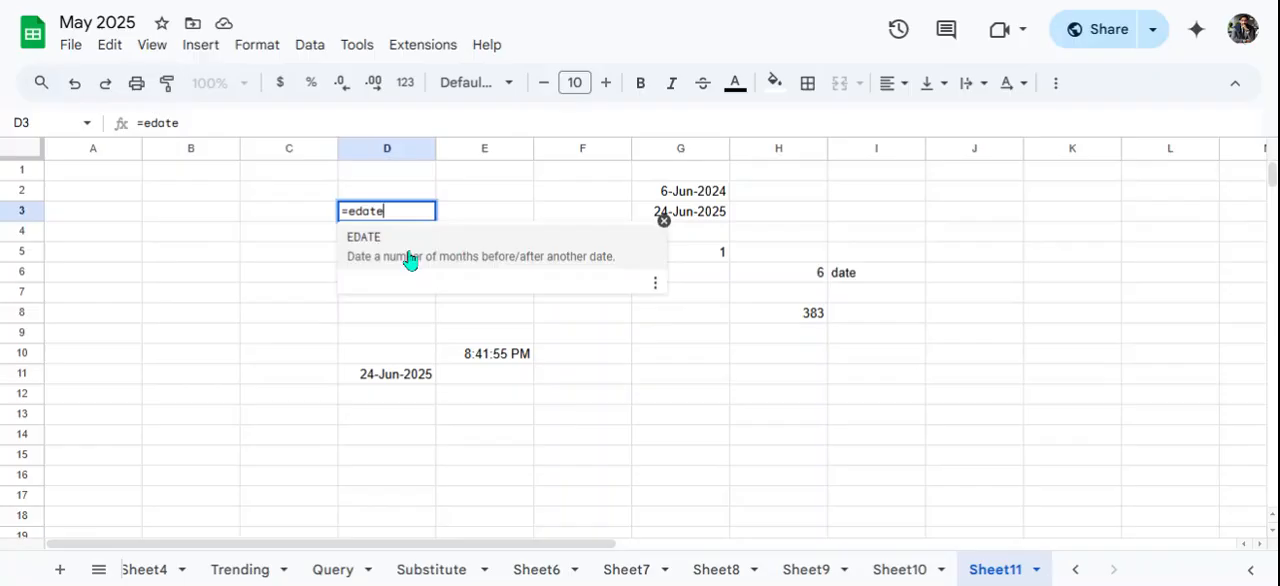
click(410, 258)
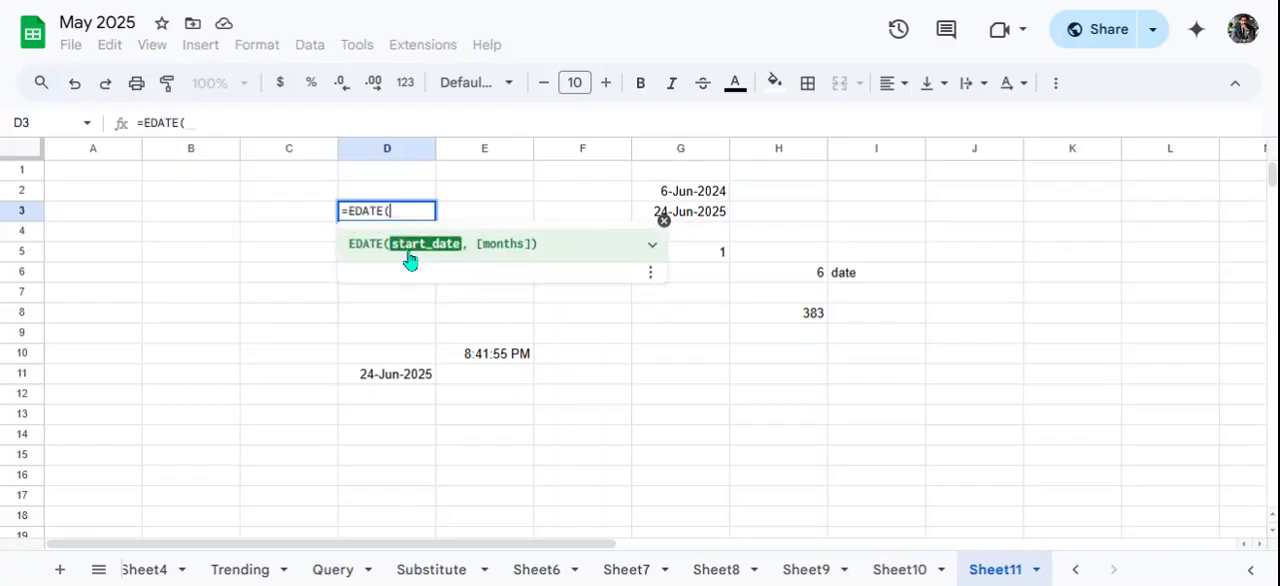
click(686, 217)
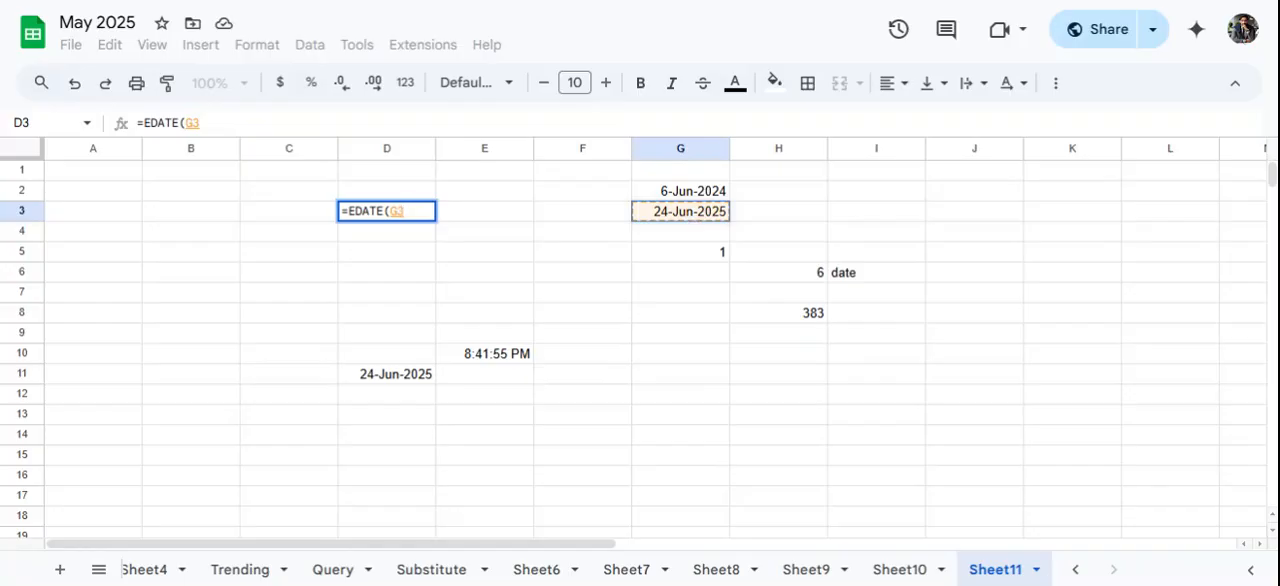
click(686, 197)
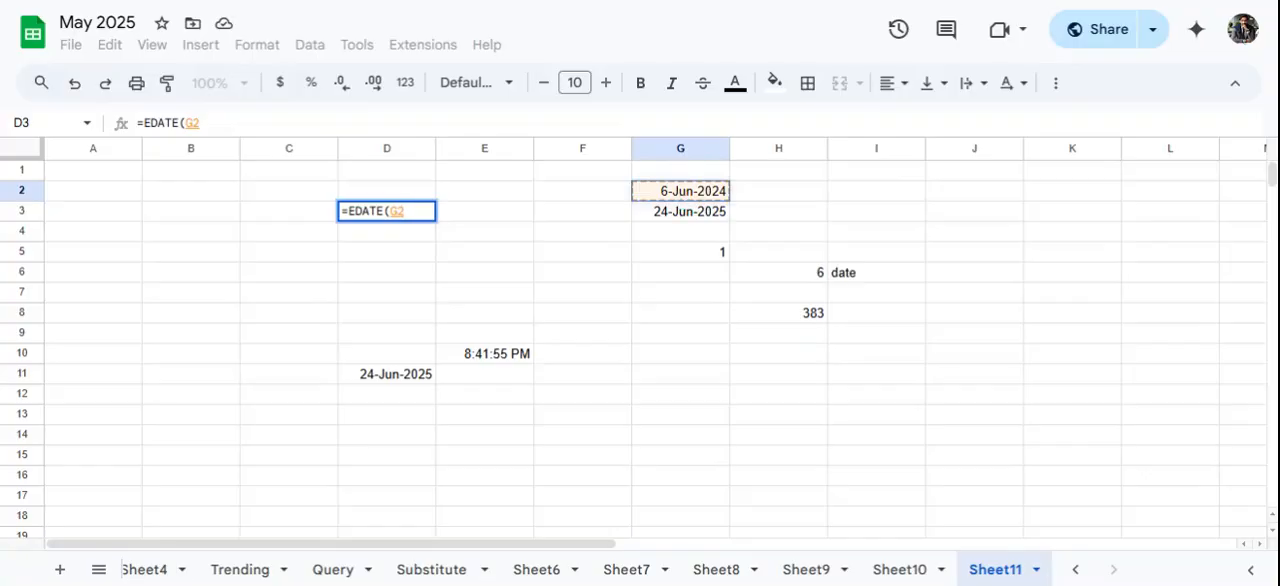
text(,)
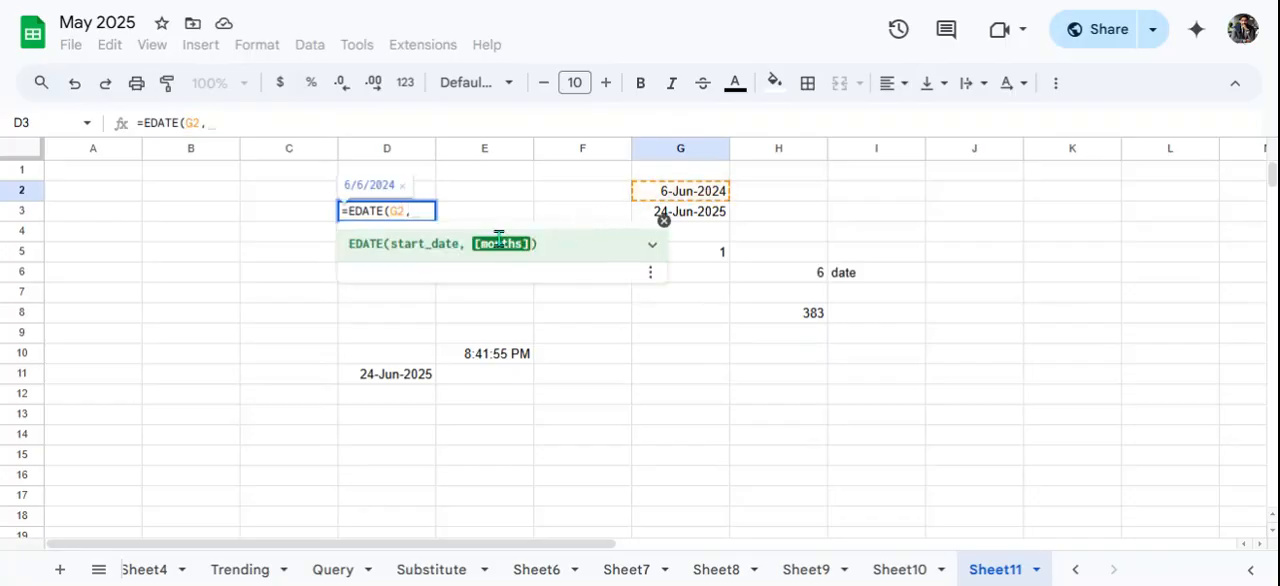
text(11)
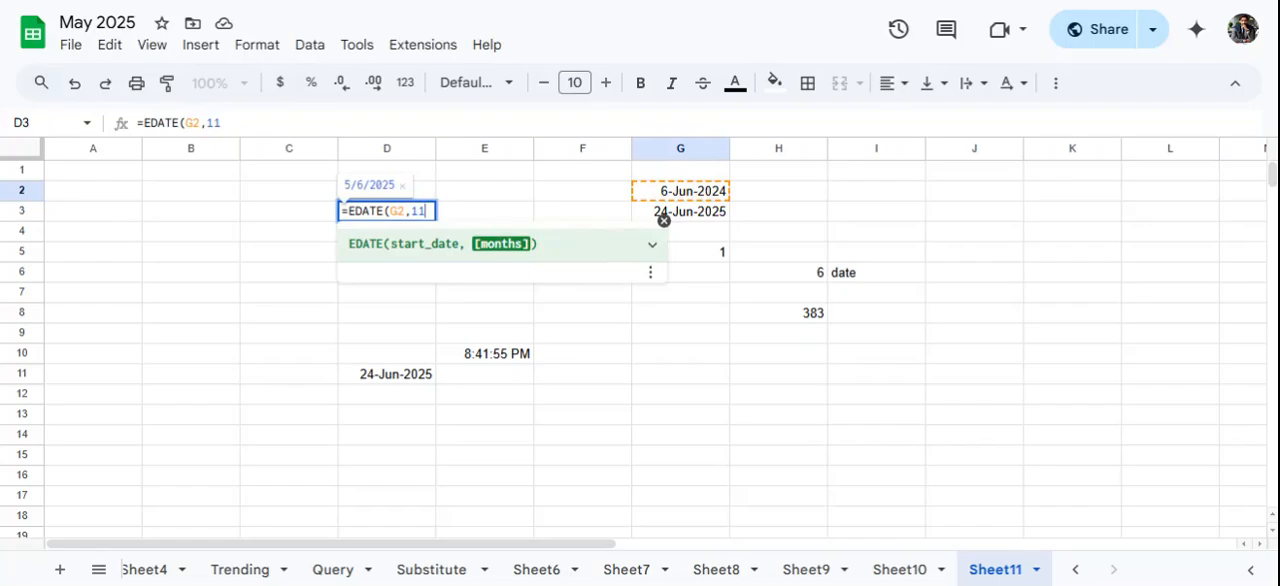
key(Return)
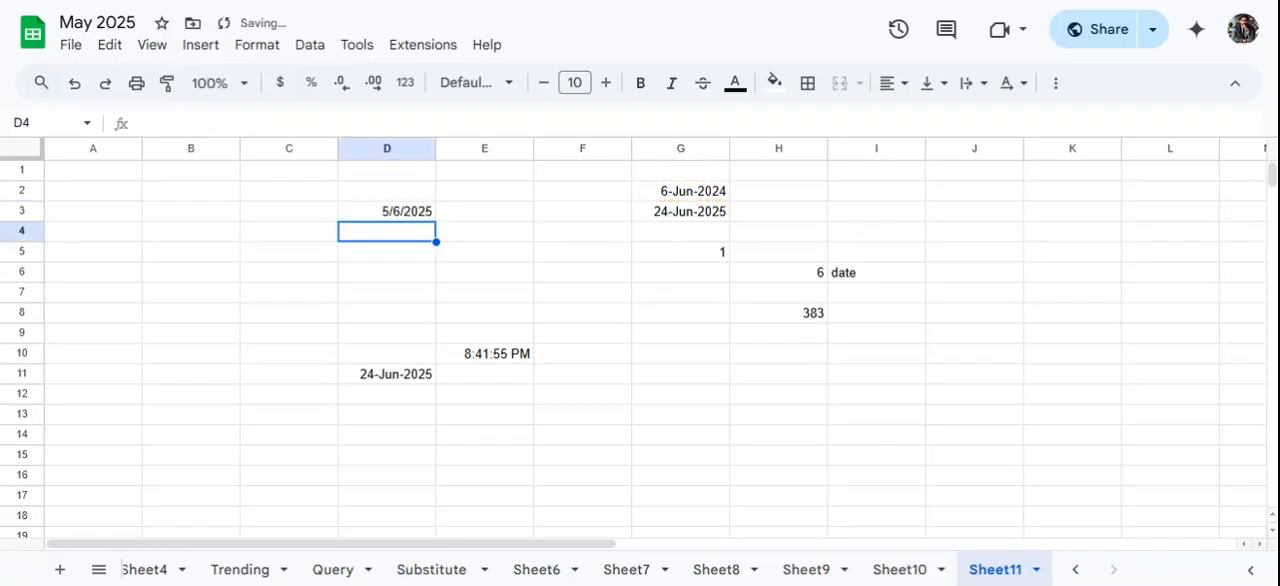
- Apply the custom day-month-year date format with abbreviated month name (5-Aug-1930 style) to D3
click(409, 214)
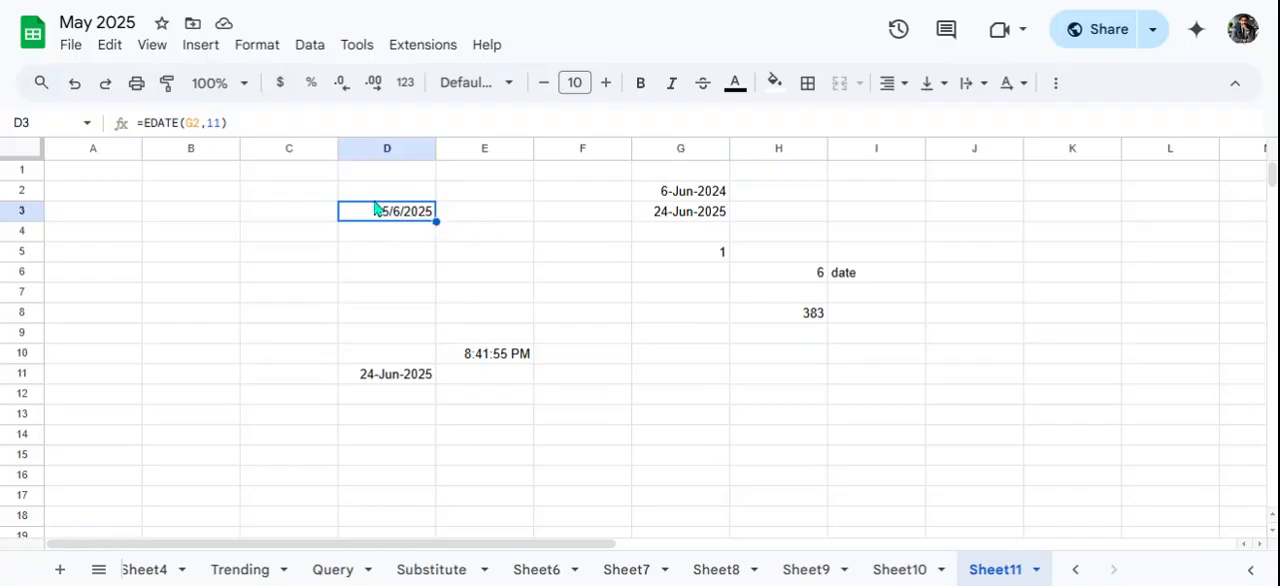
click(256, 46)
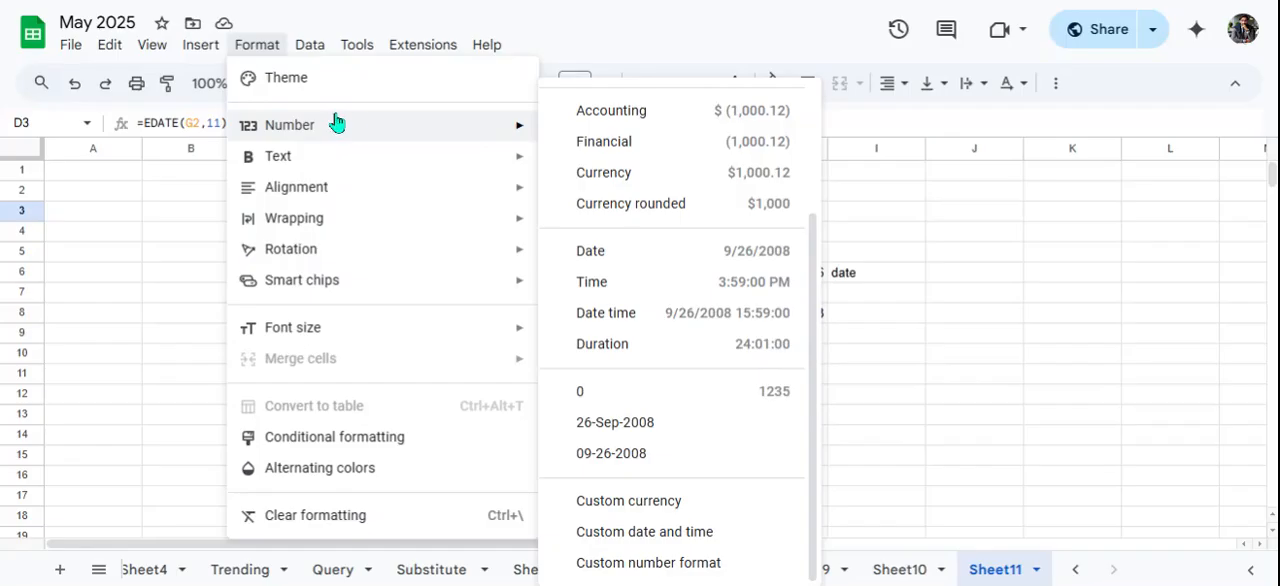
mouse_move(494, 134)
click(645, 532)
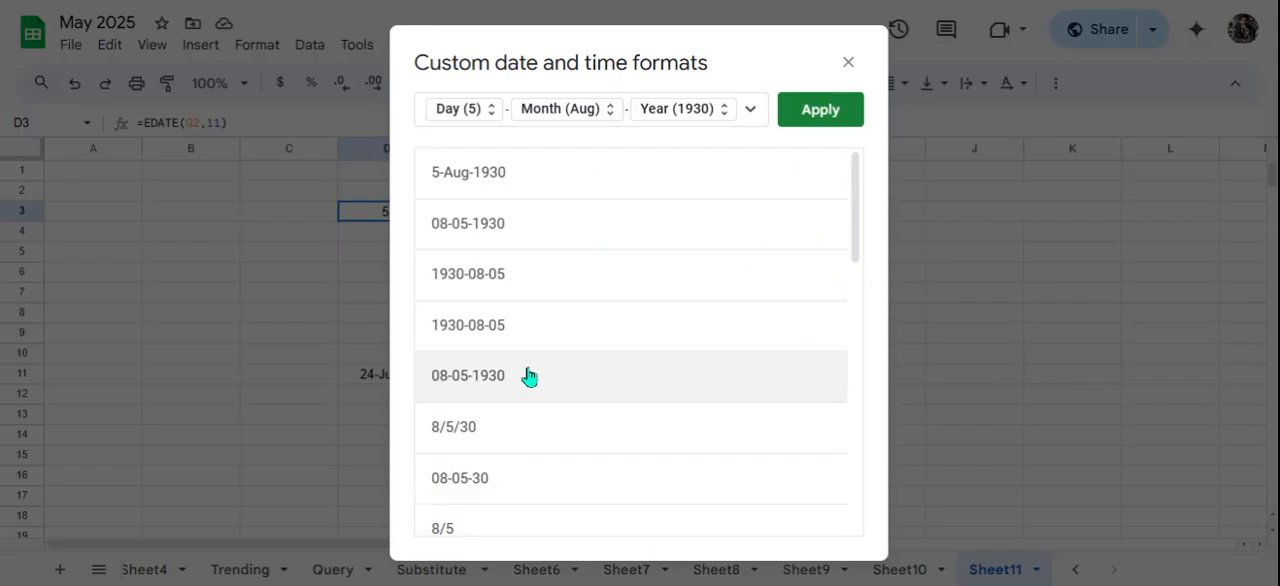
scroll(530, 376, down, 3)
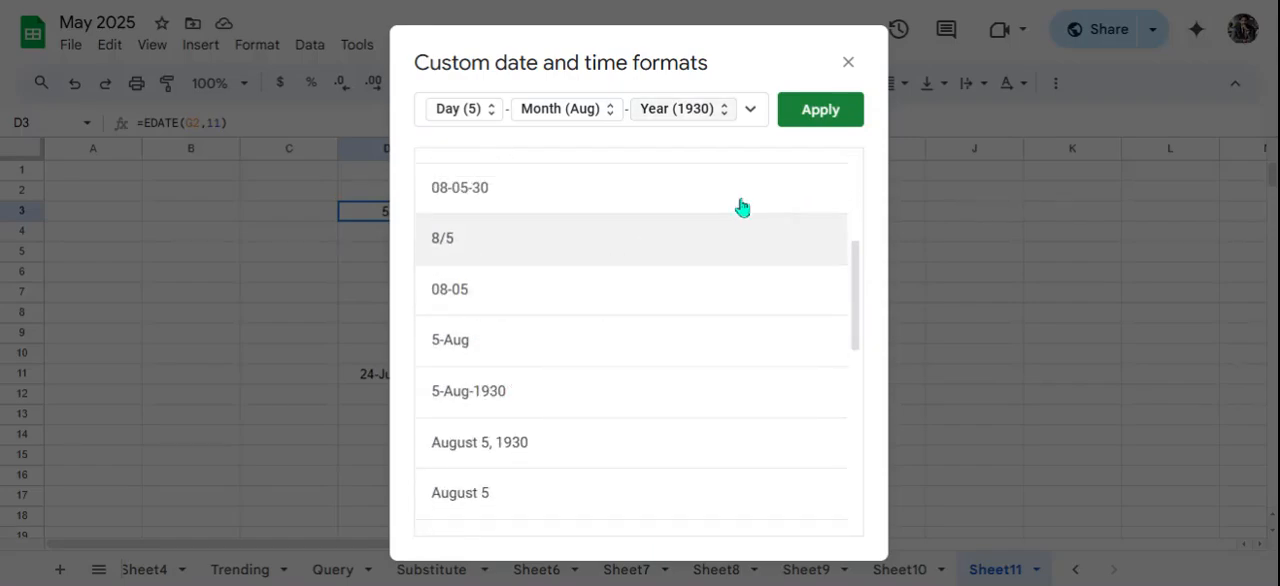
click(821, 111)
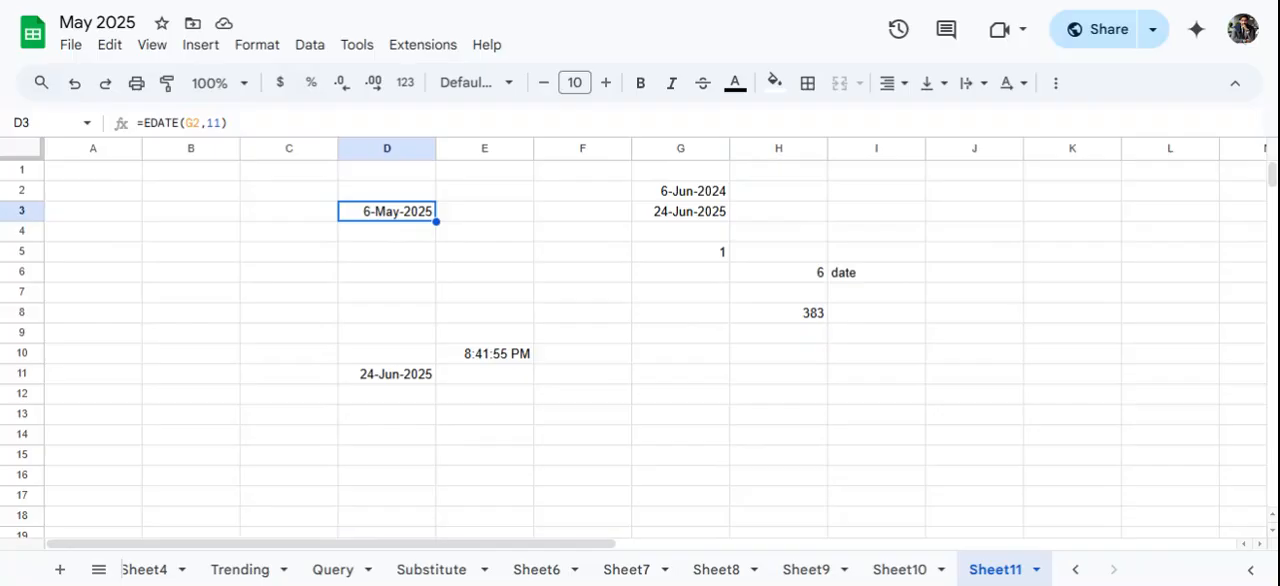
- Change the months argument of D3's EDATE formula to 12
click(218, 123)
key(BackSpace)
key(BackSpace)
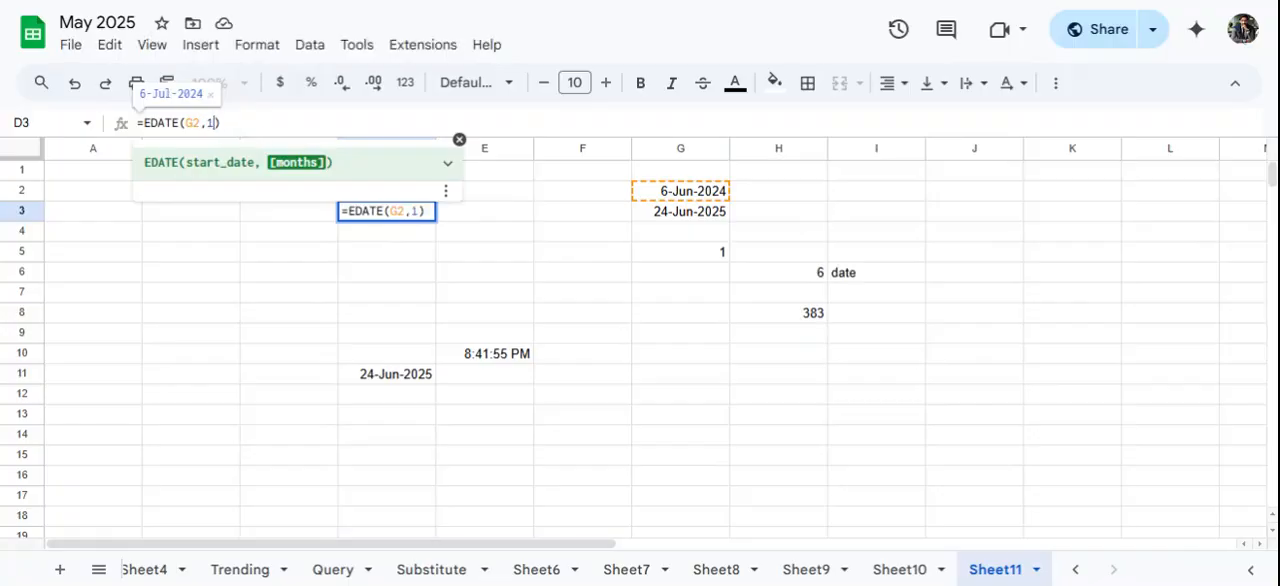
key(Return)
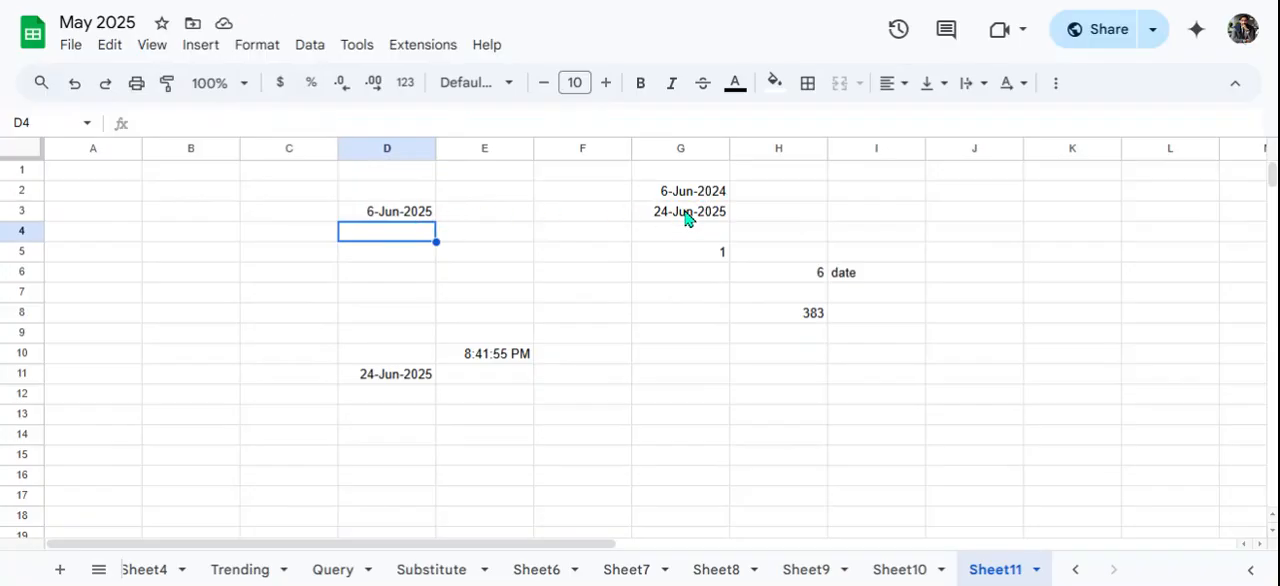
- Set the months argument of D3's EDATE formula to 10
click(405, 213)
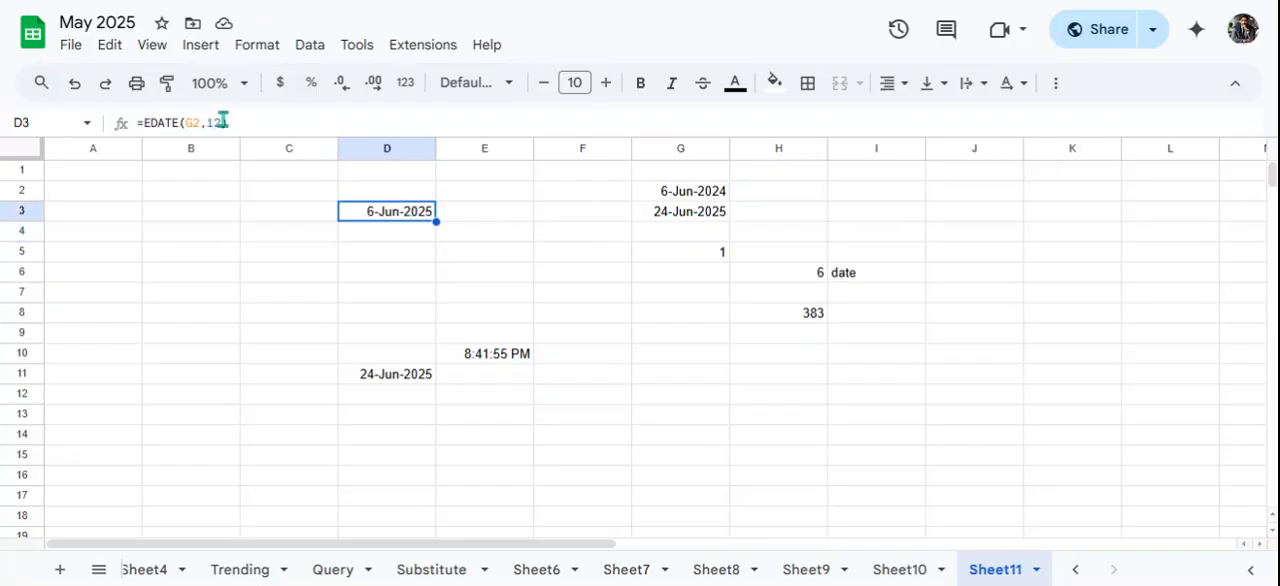
click(222, 122)
key(BackSpace)
key(BackSpace)
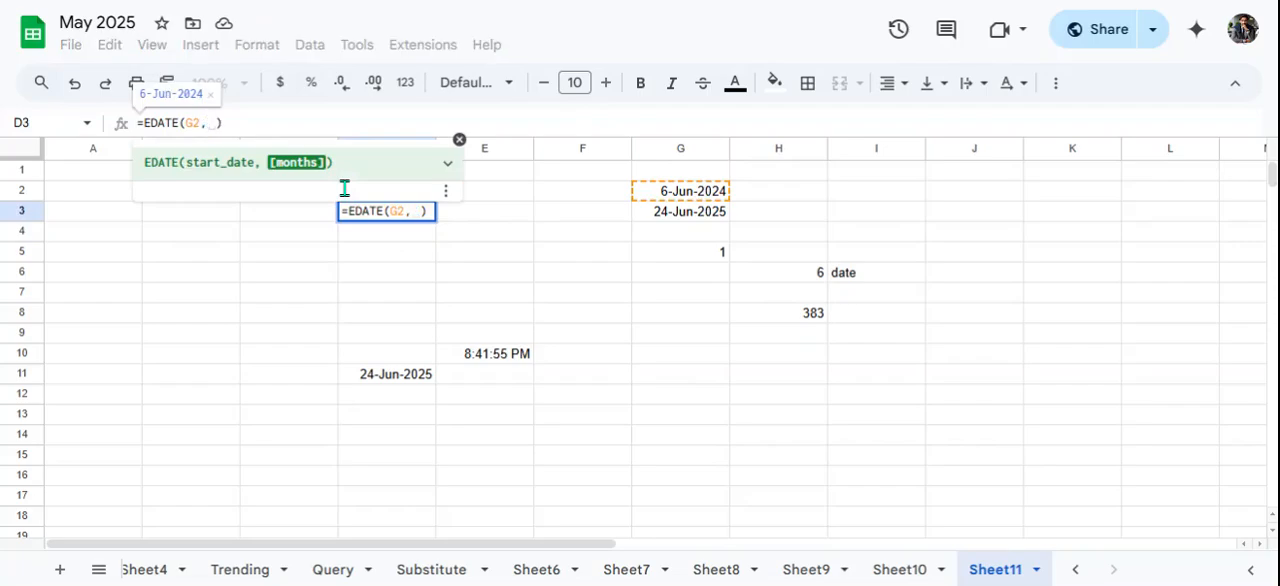
text(10)
key(Return)
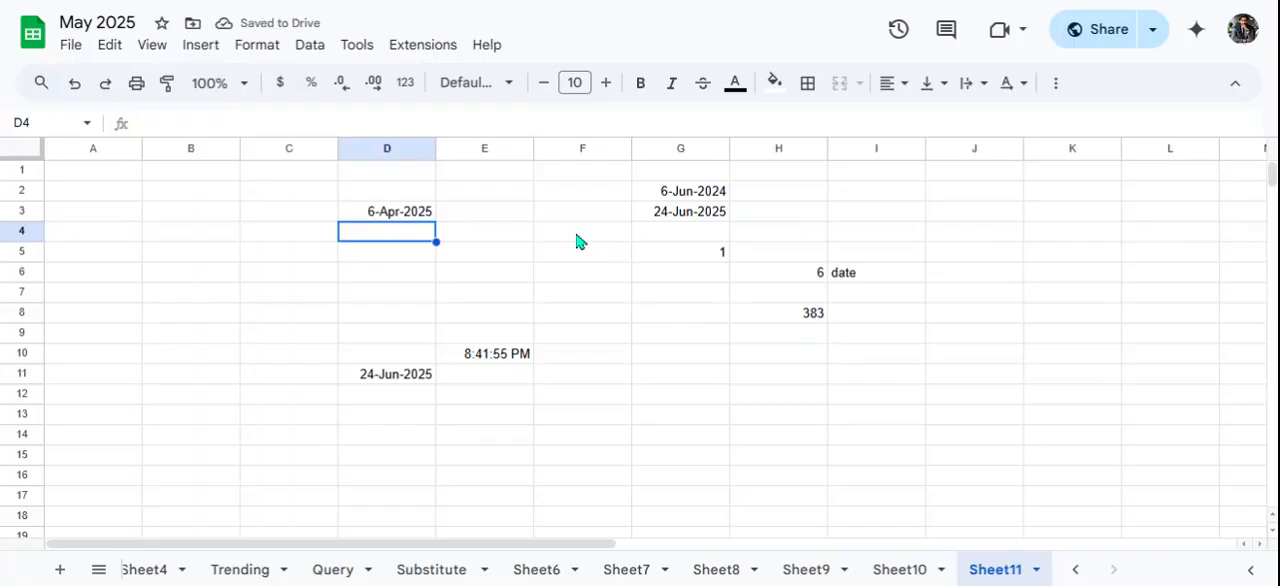
- Label the EDATE result with the text "Edate" in C3
click(298, 215)
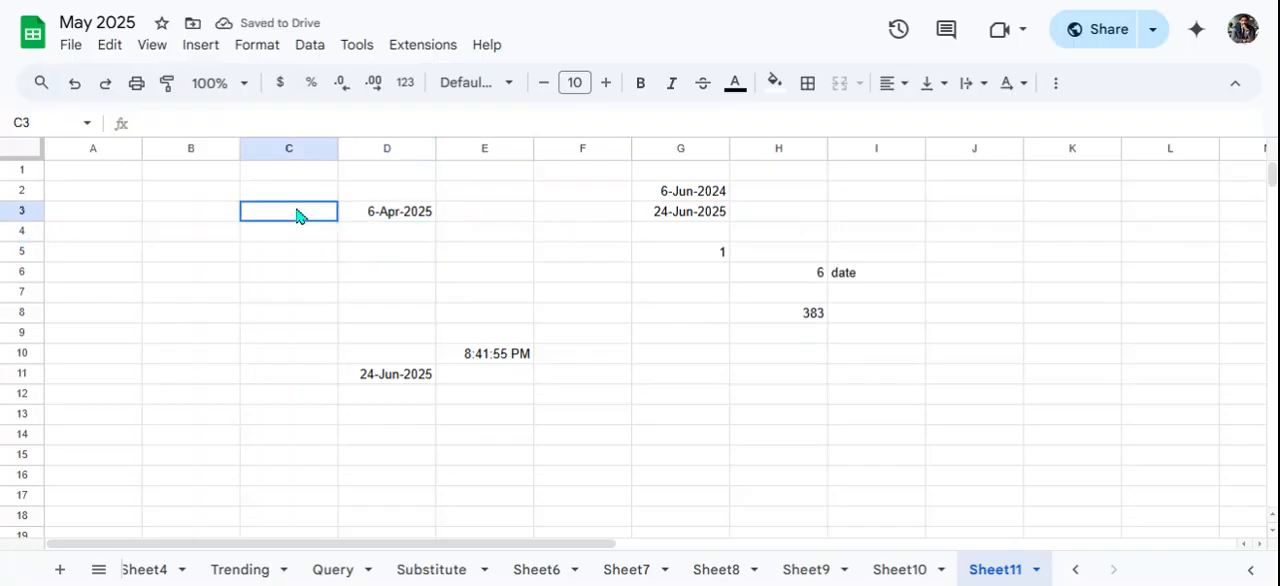
text(Edate)
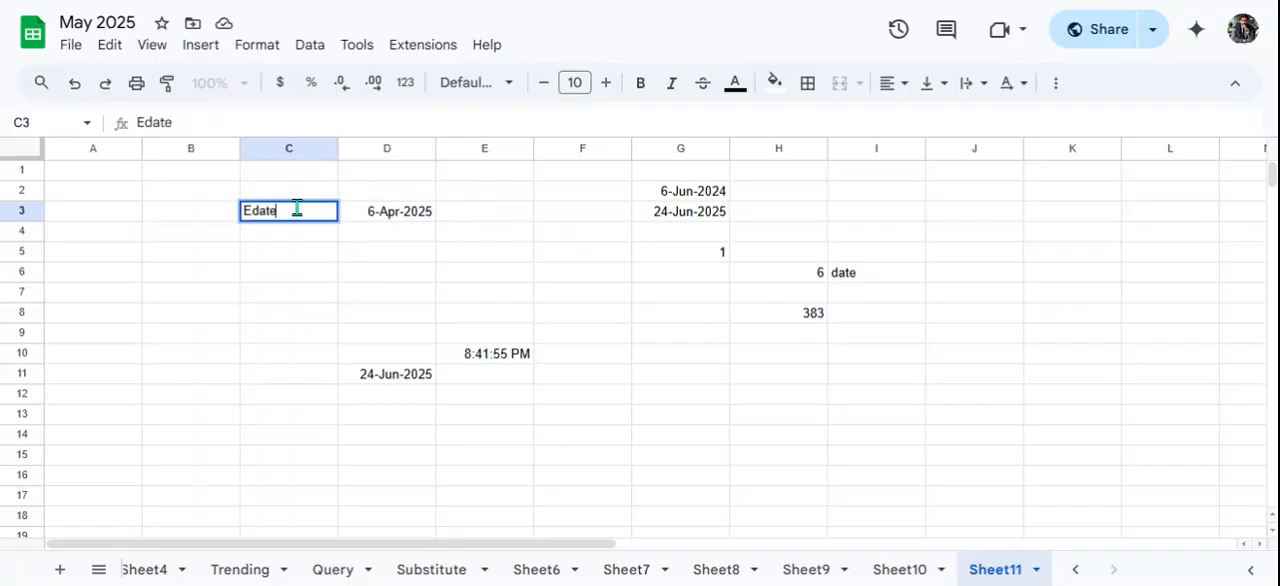
key(Return)
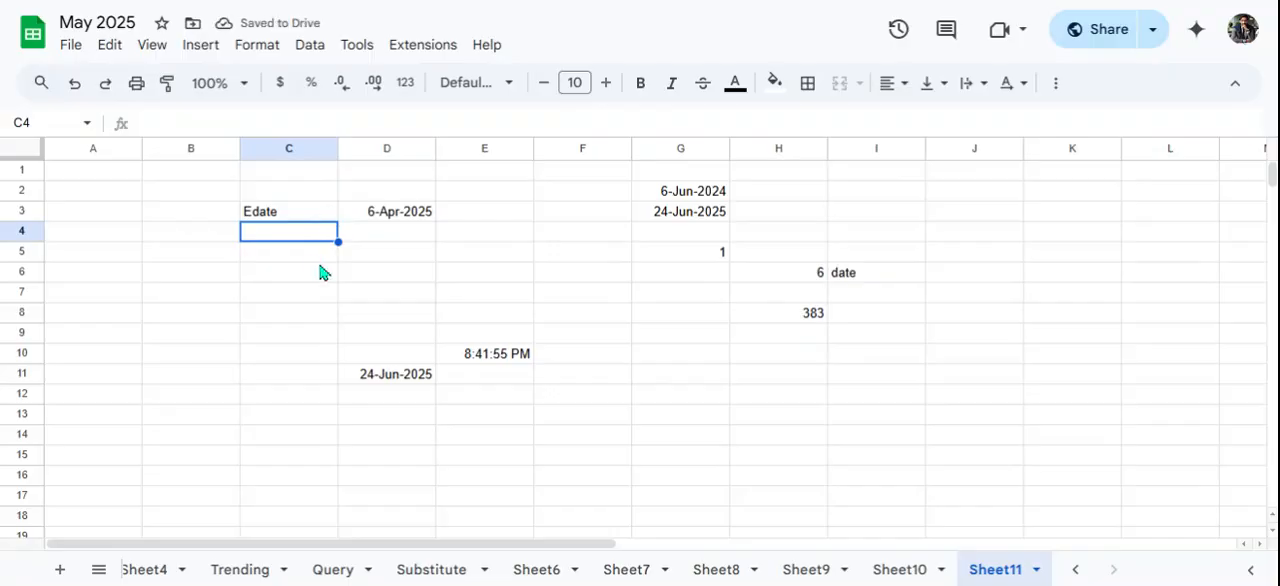
- Enter an EOMONTH formula in C5 with G2 as the start date and 3 as the months argument
click(284, 258)
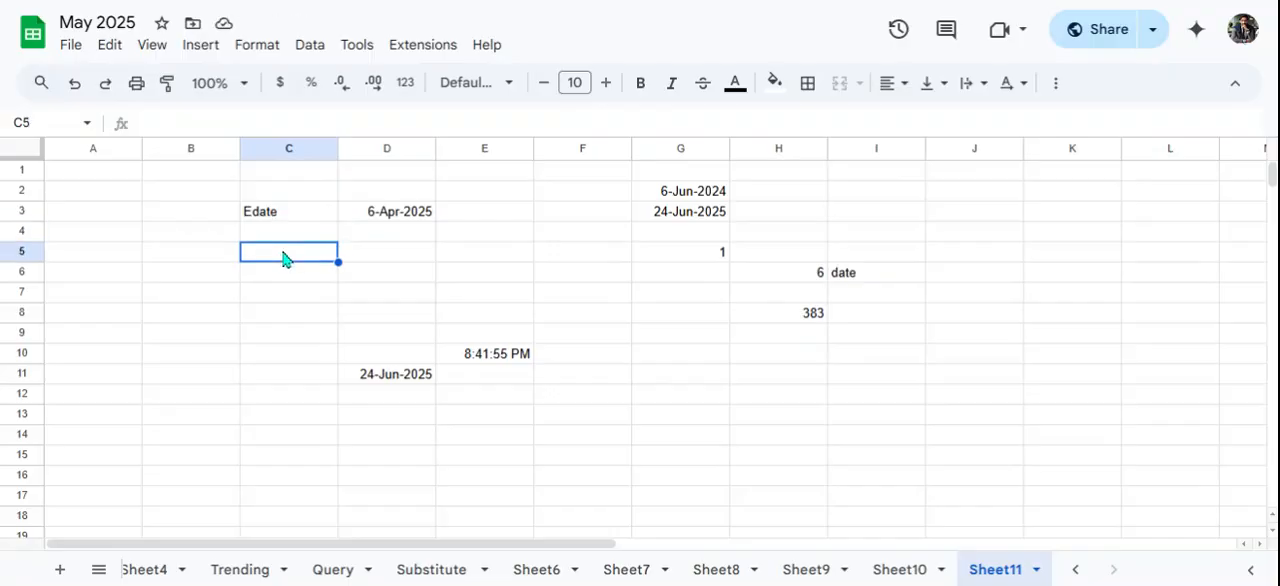
text(=eomonth)
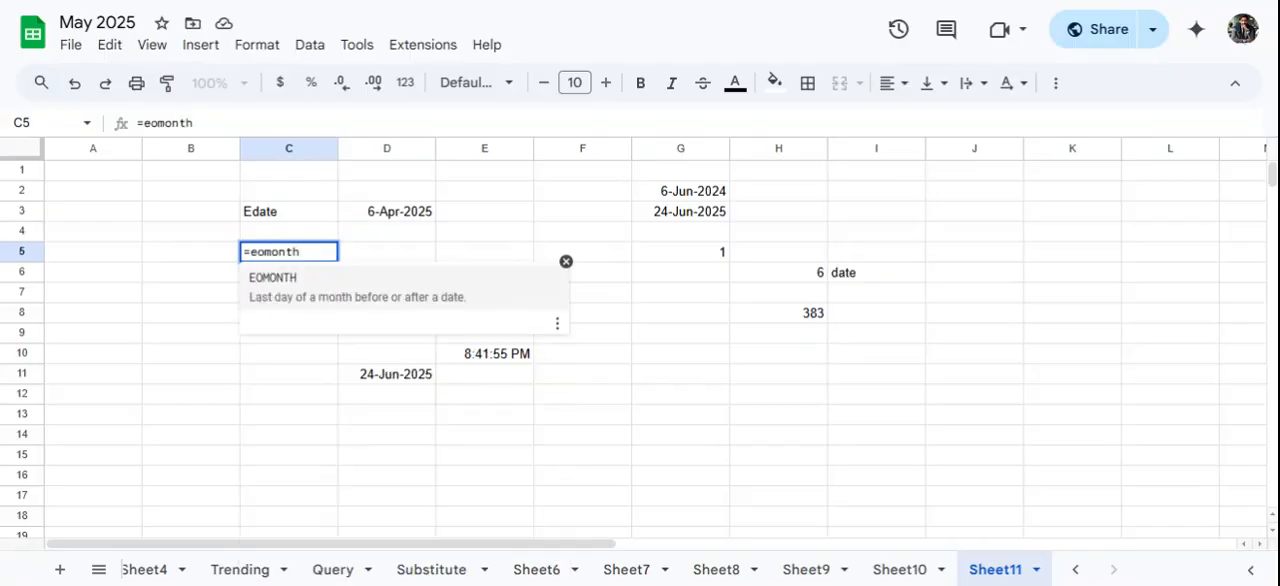
click(304, 311)
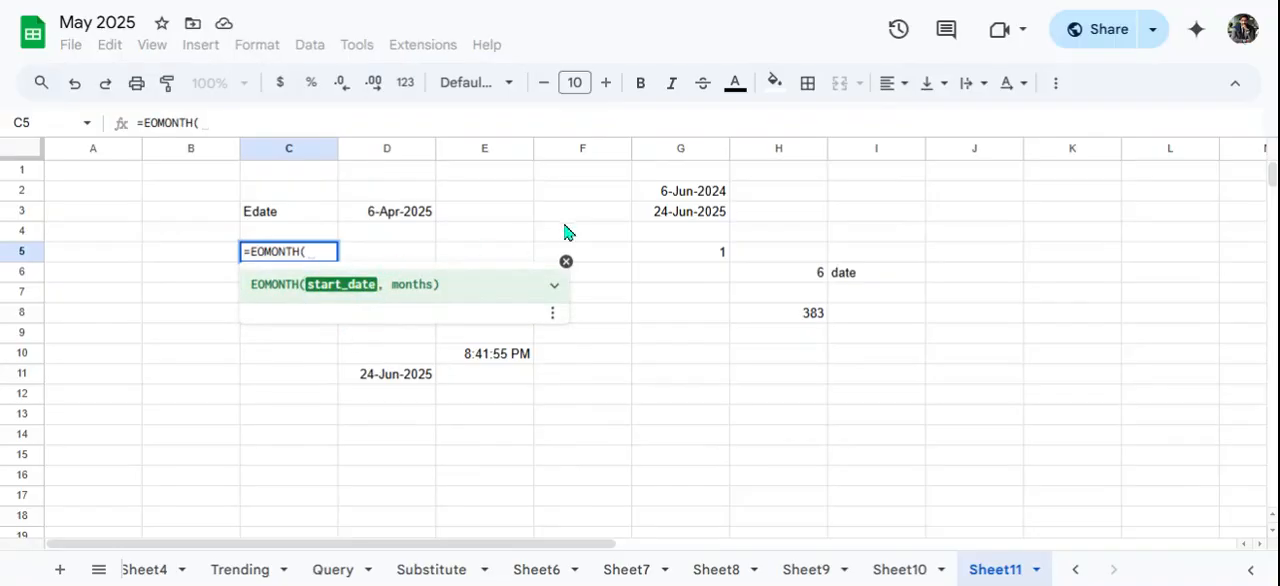
click(670, 194)
text(,)
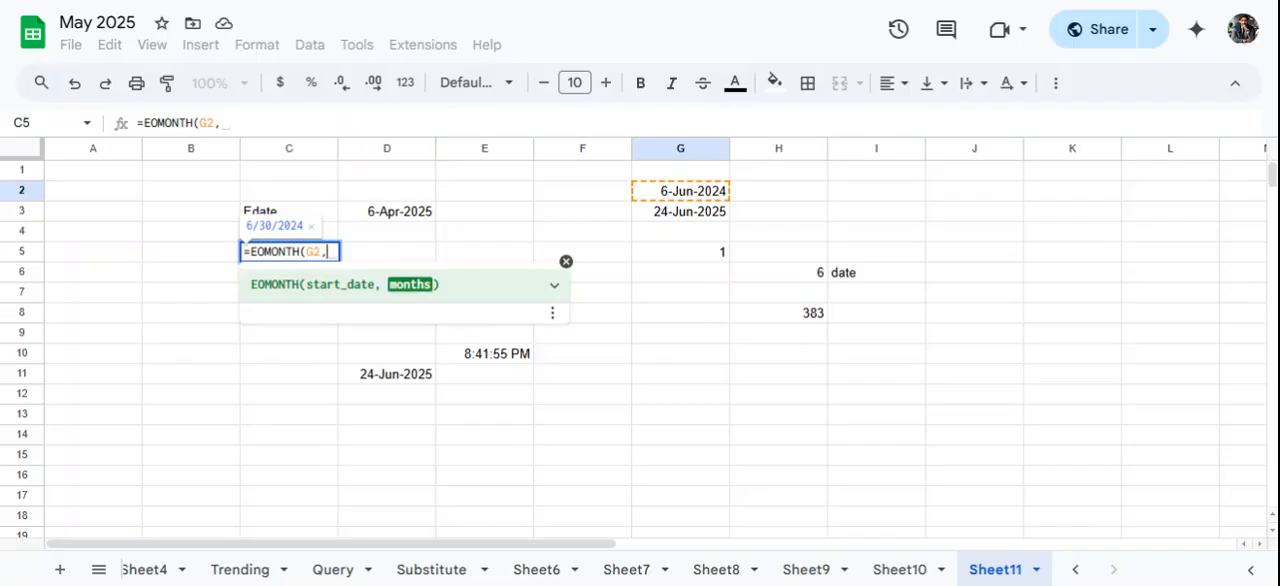
text(0)
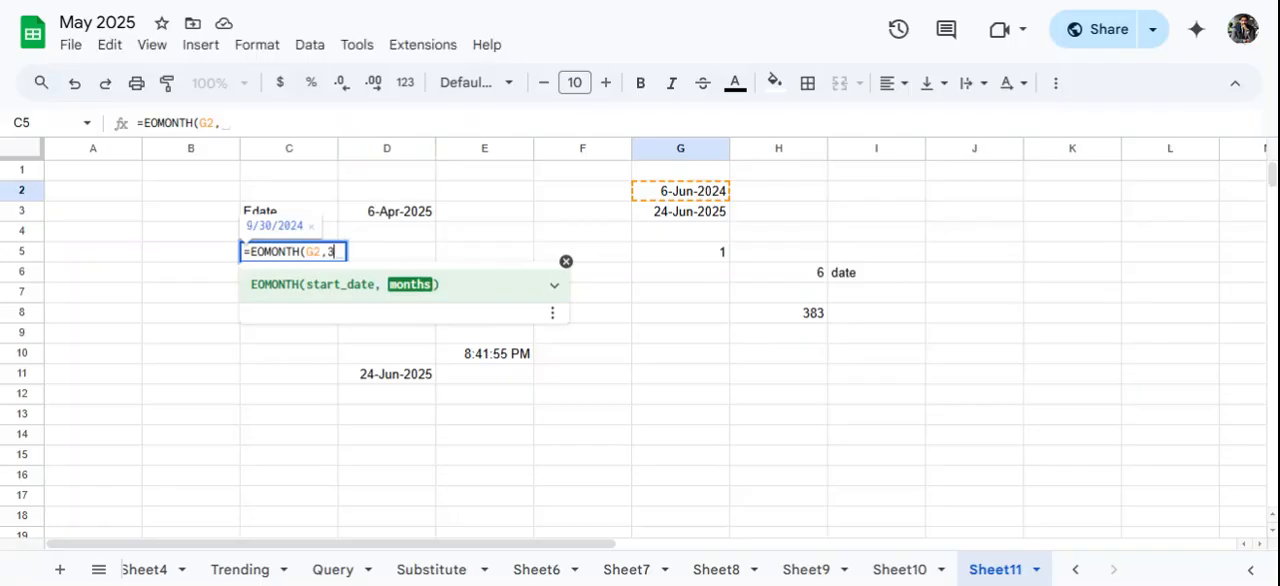
key(Return)
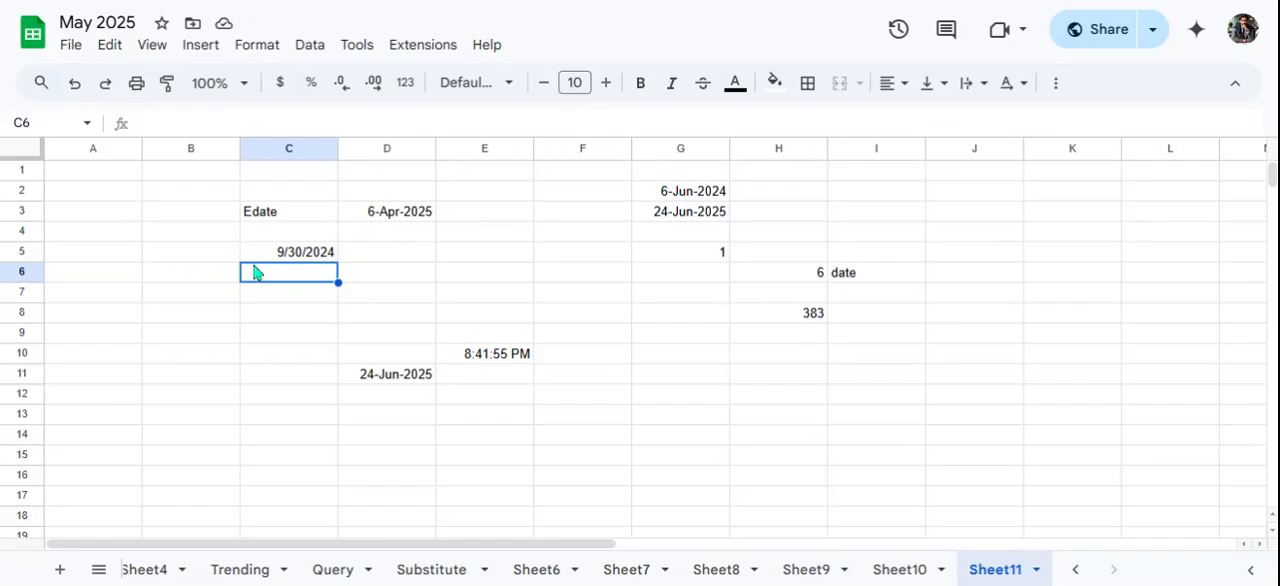
- Change the start date of C5's EOMONTH formula to G3
click(288, 252)
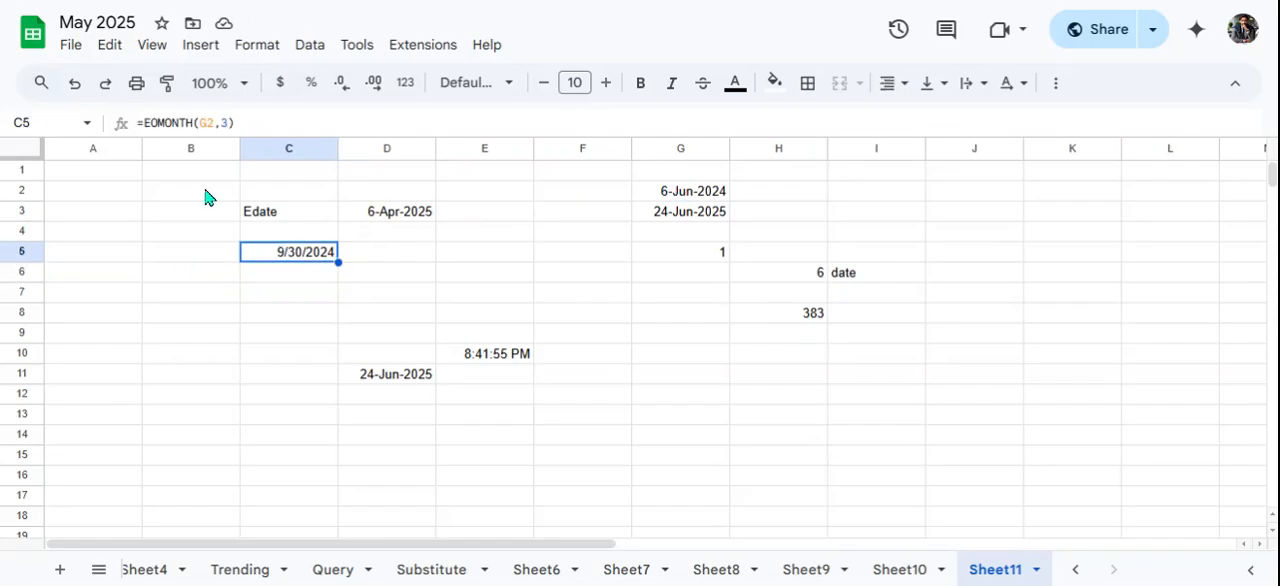
double_click(220, 134)
key(BackSpace)
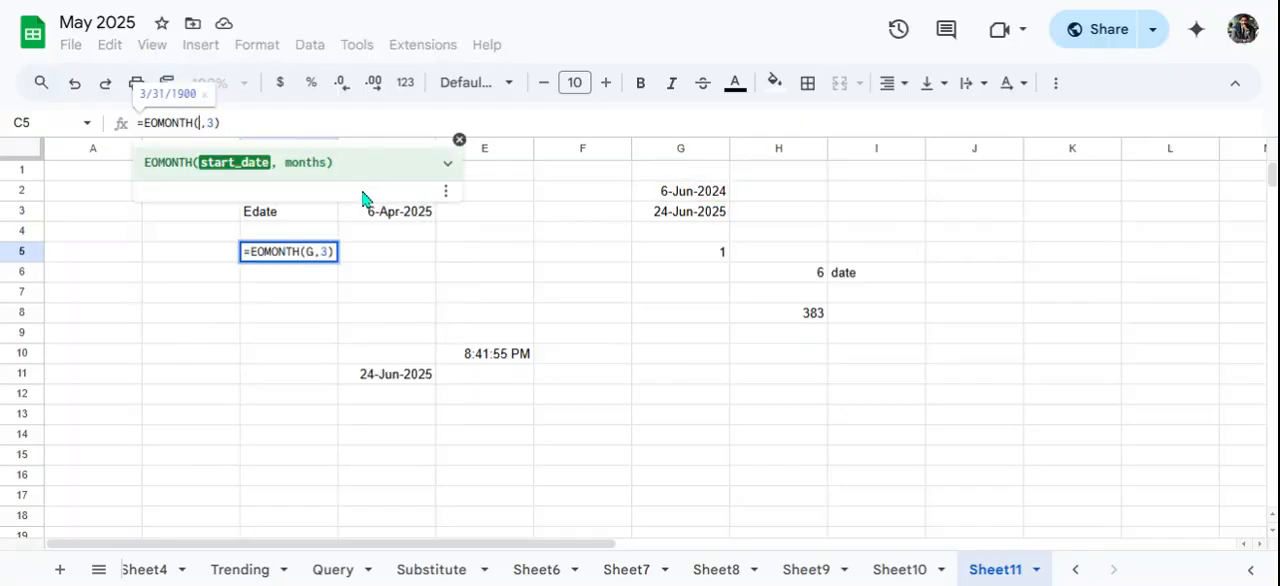
click(663, 218)
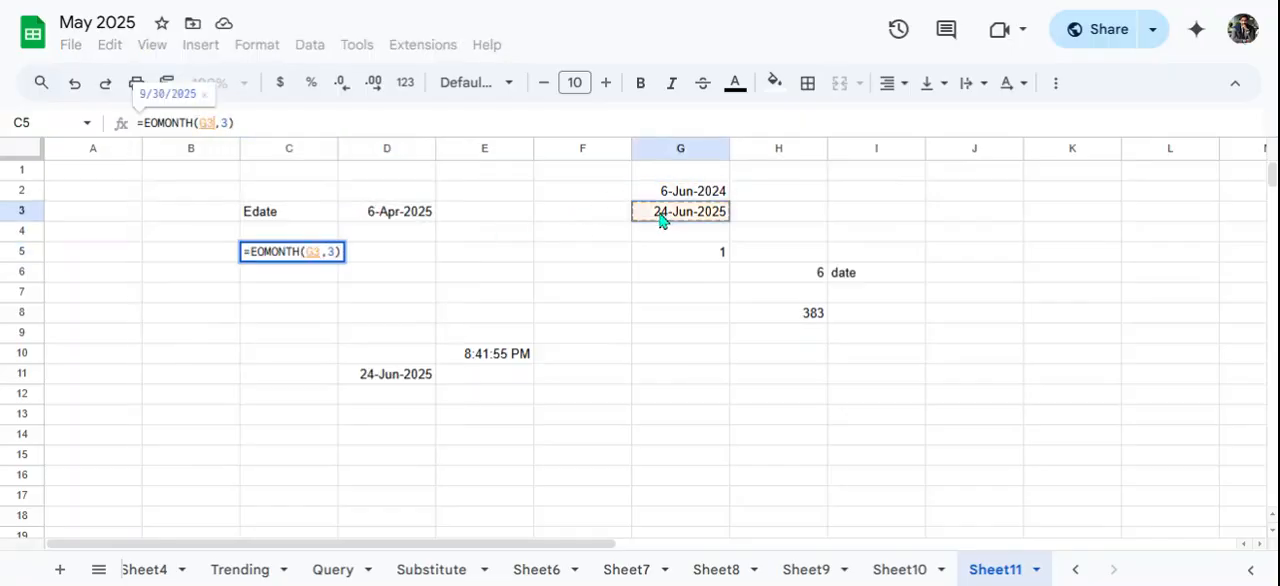
key(Return)
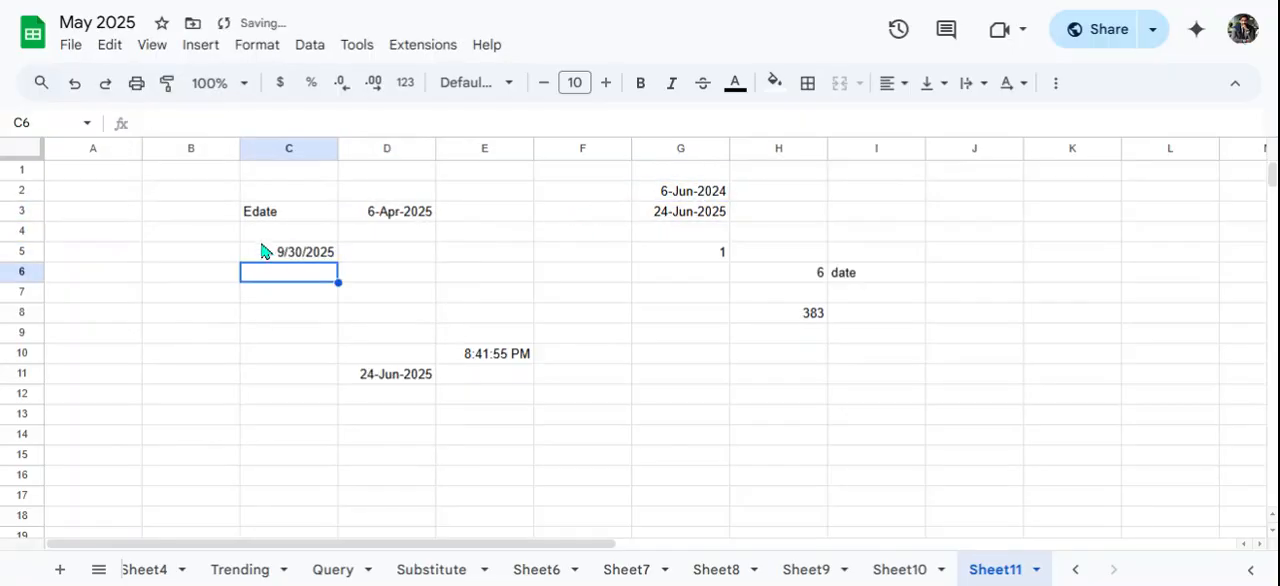
- Label the EOMONTH result in C5 with the text "Eomonth" in B5
click(318, 256)
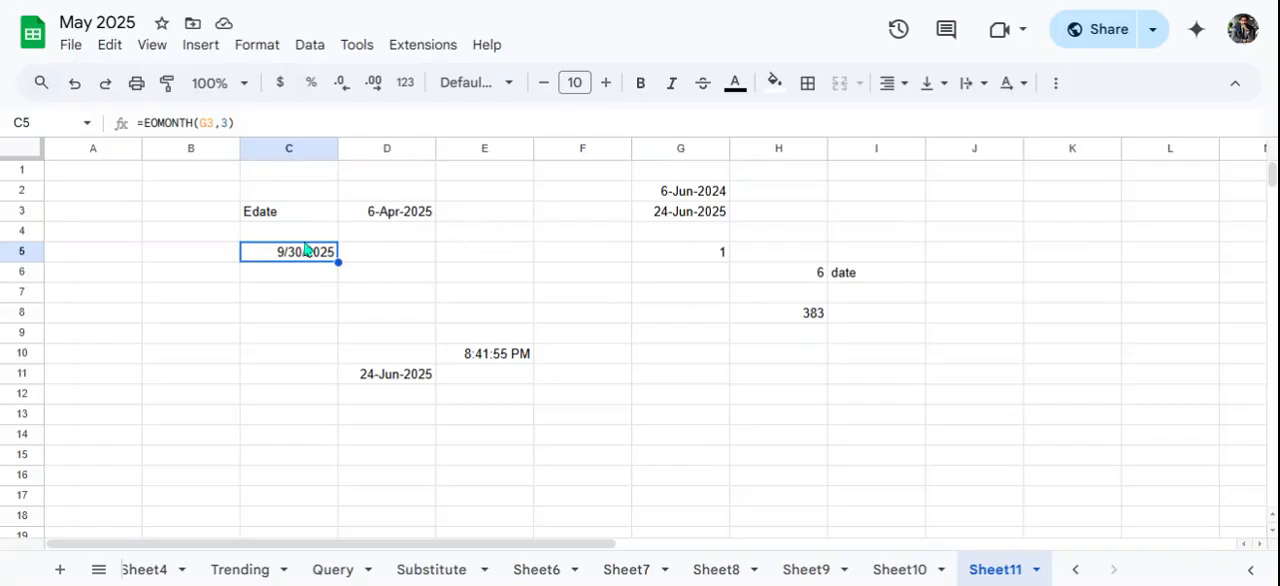
click(198, 255)
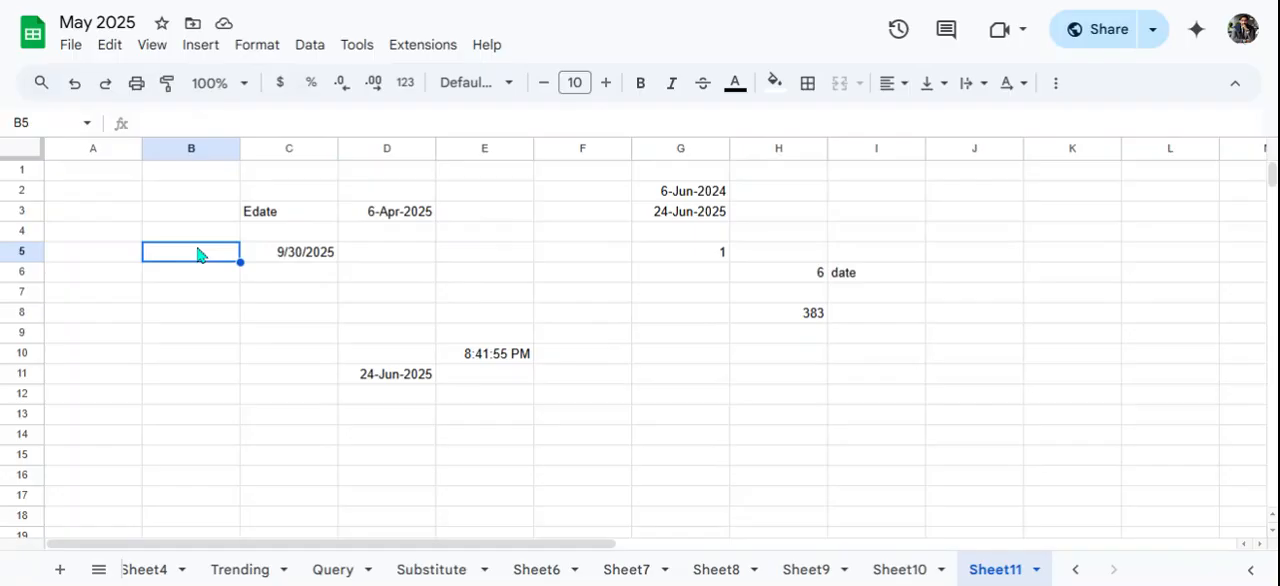
text(Eomonth)
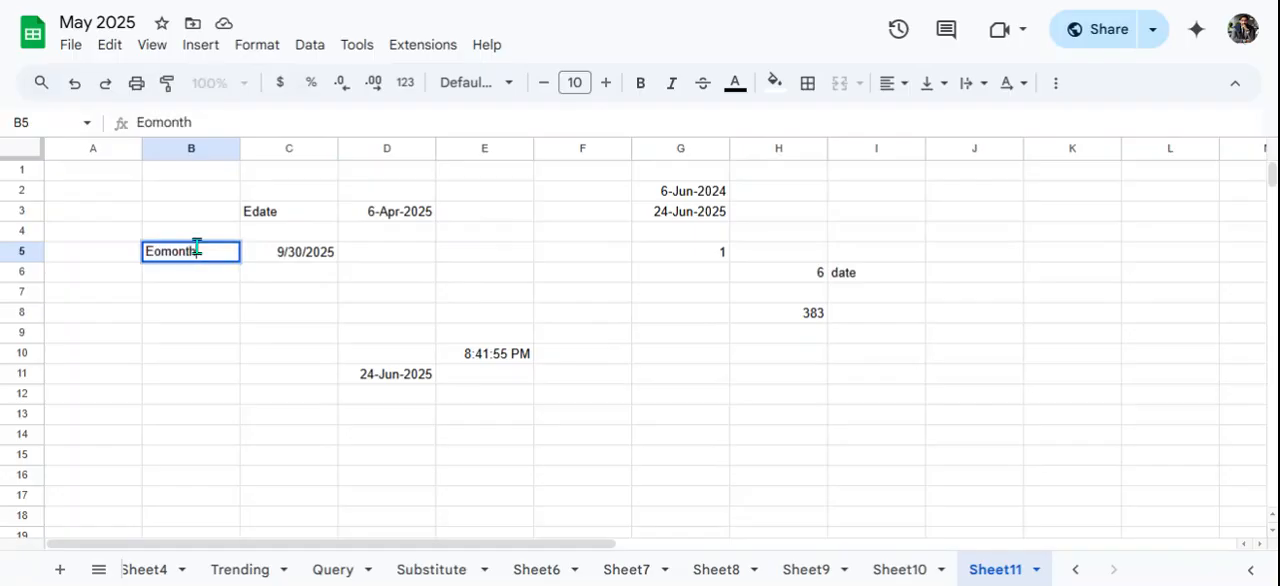
key(Return)
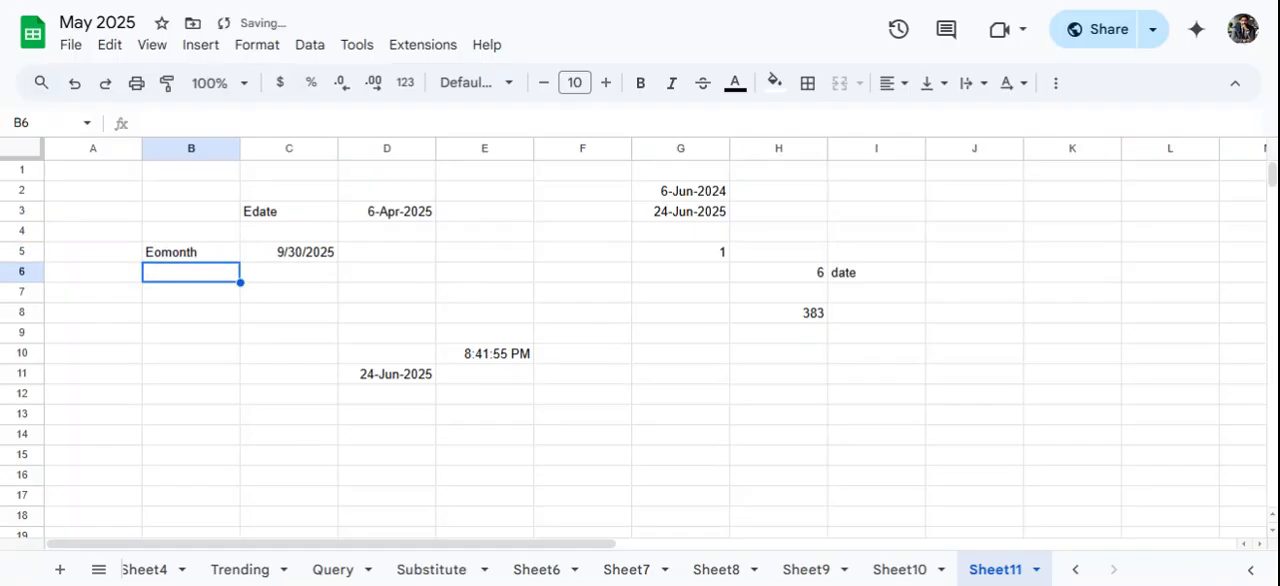
- Enter an EDATE formula in E5 with G3 as the start date and 1 as the months argument
click(487, 257)
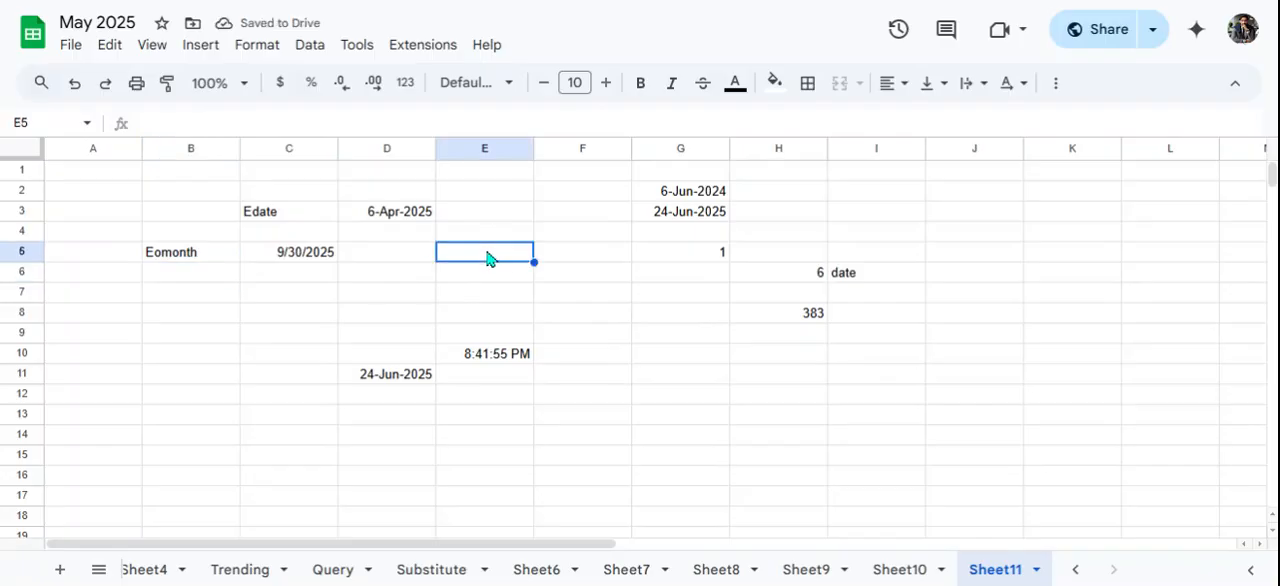
text(=E)
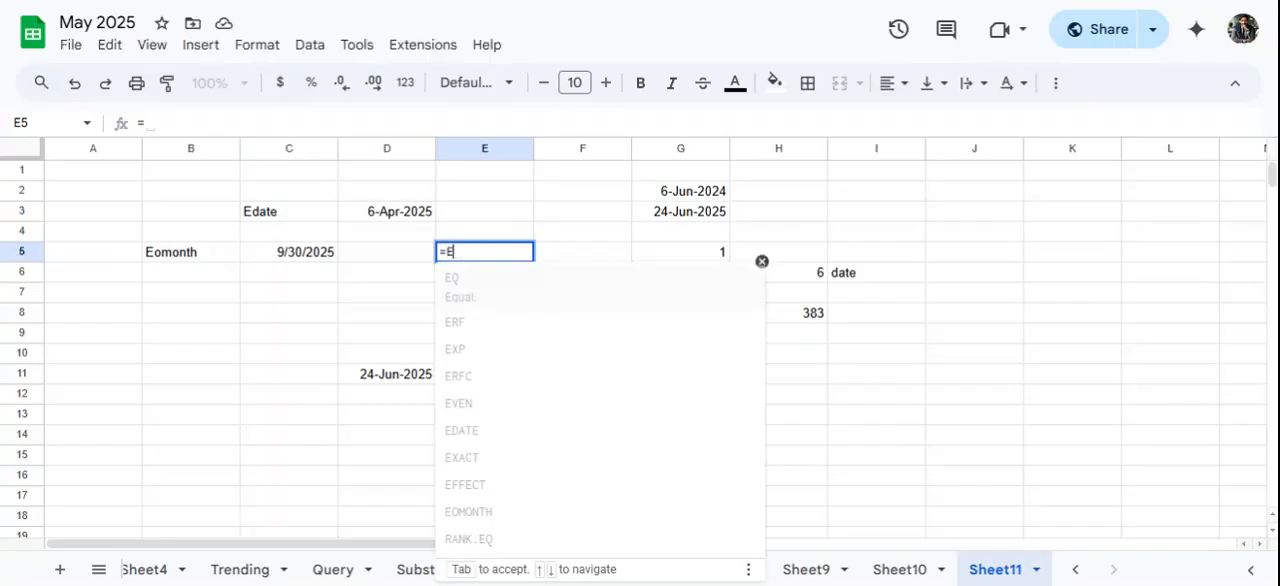
text(date)
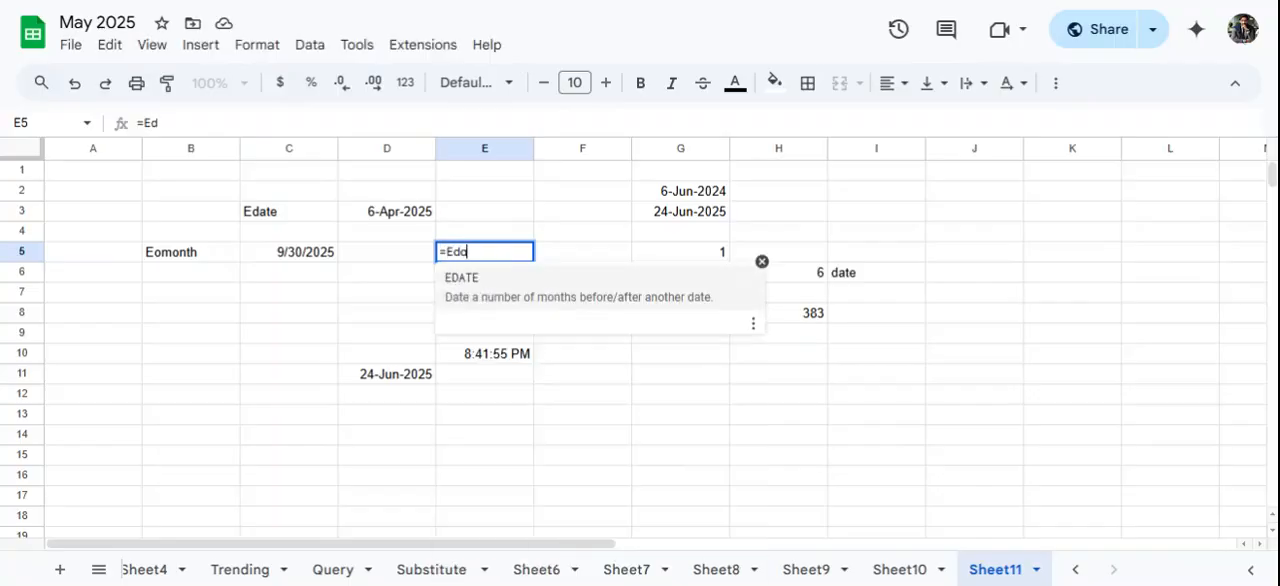
click(525, 298)
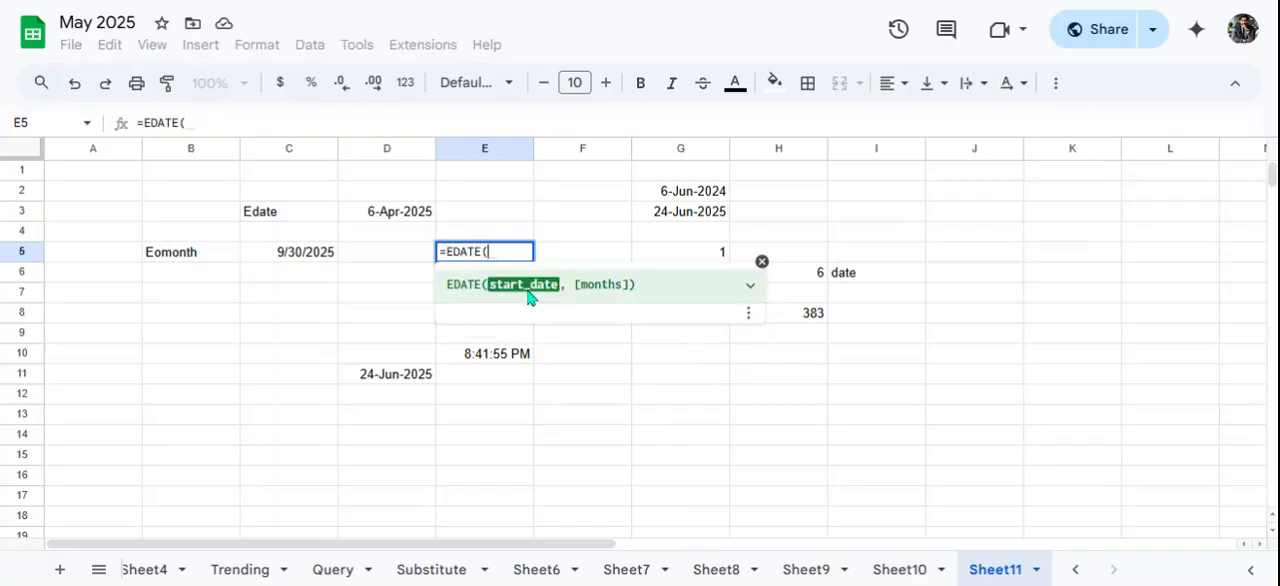
click(697, 218)
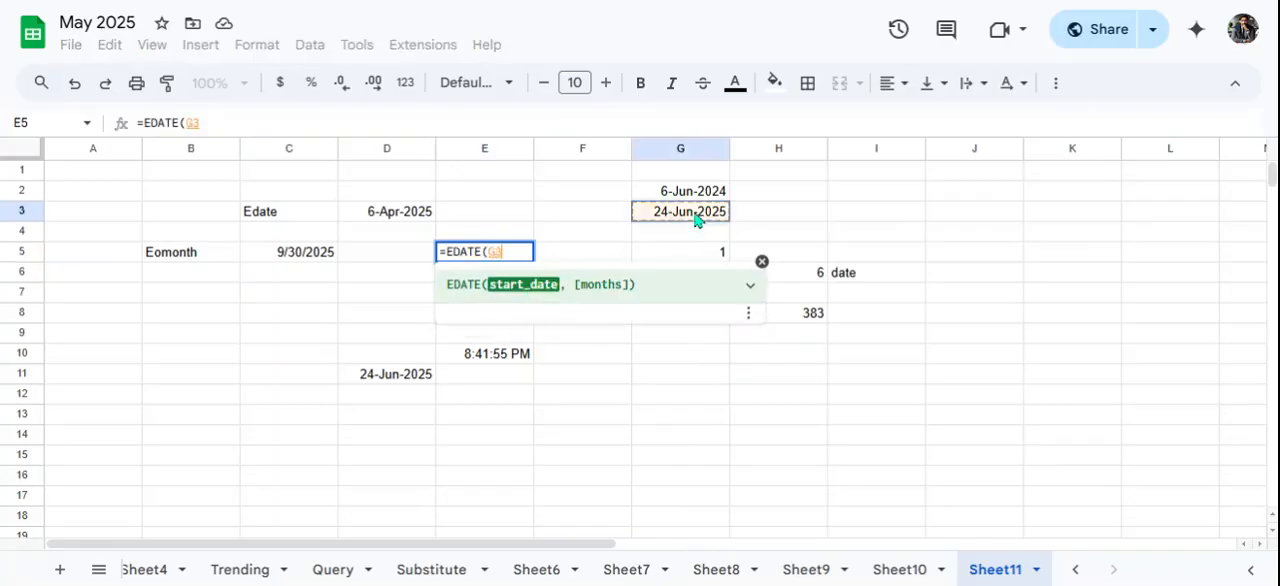
text(,)
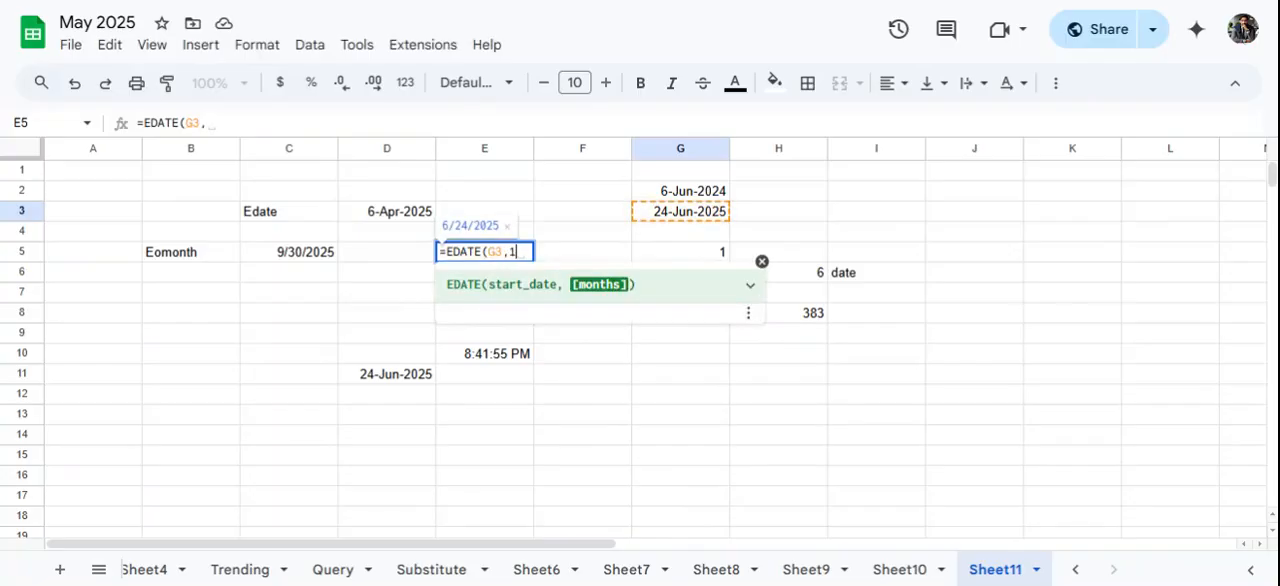
text(1)
key(Return)
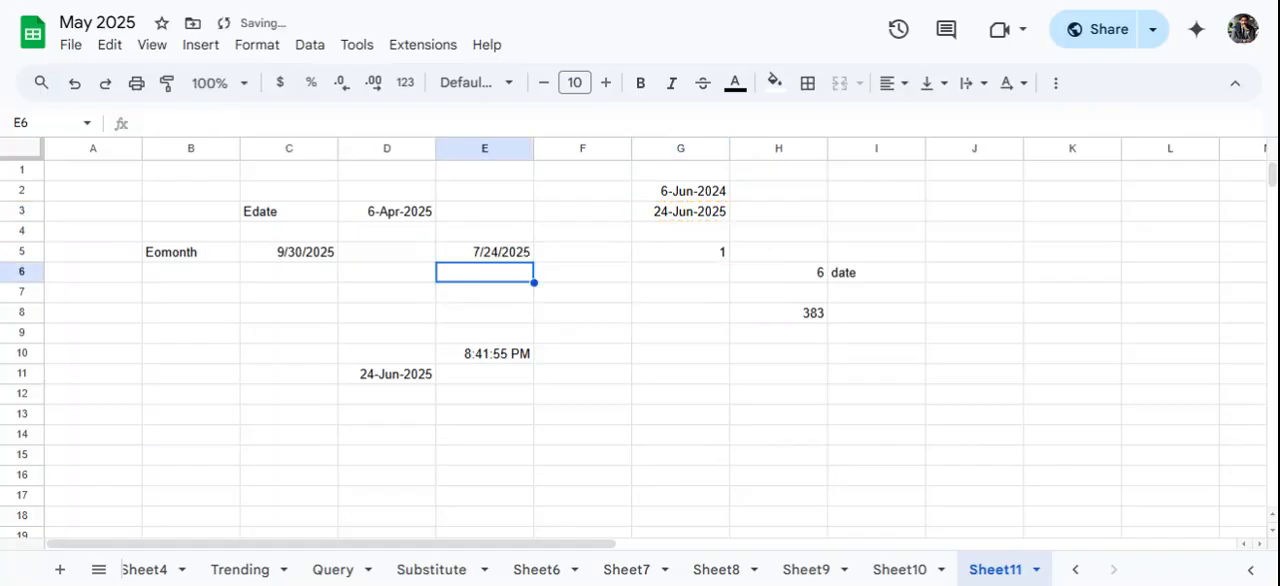
- Try an EOMONTH formula in E6 with start date G3 and 1 month, and clear the cell again
click(524, 258)
click(495, 273)
text(=eom)
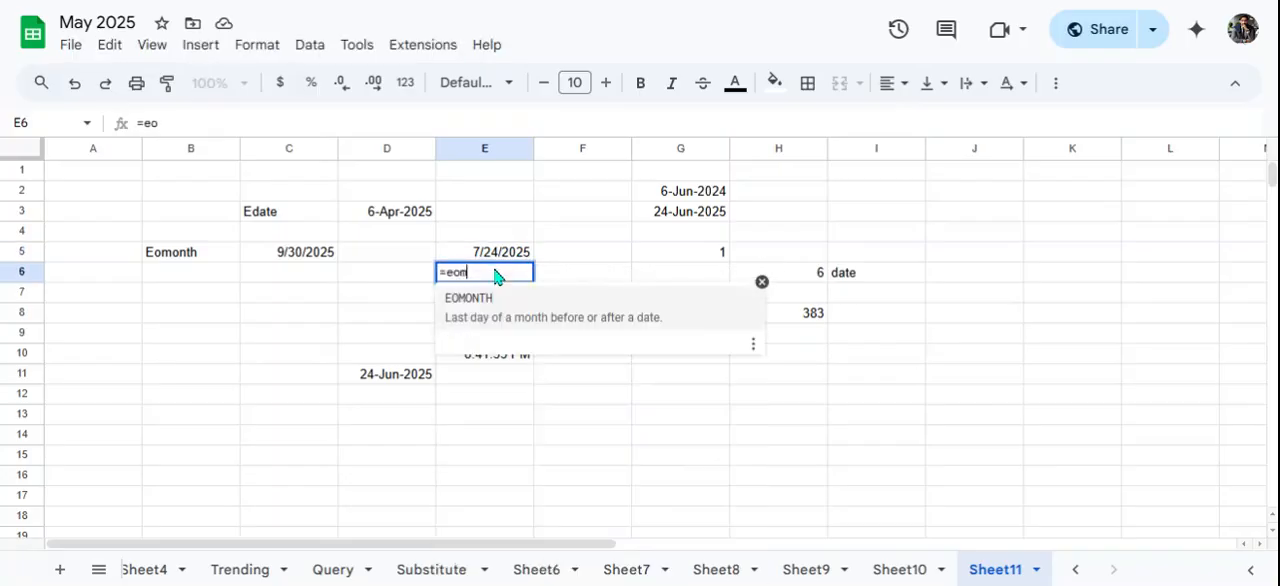
text(onth)
click(487, 301)
click(659, 216)
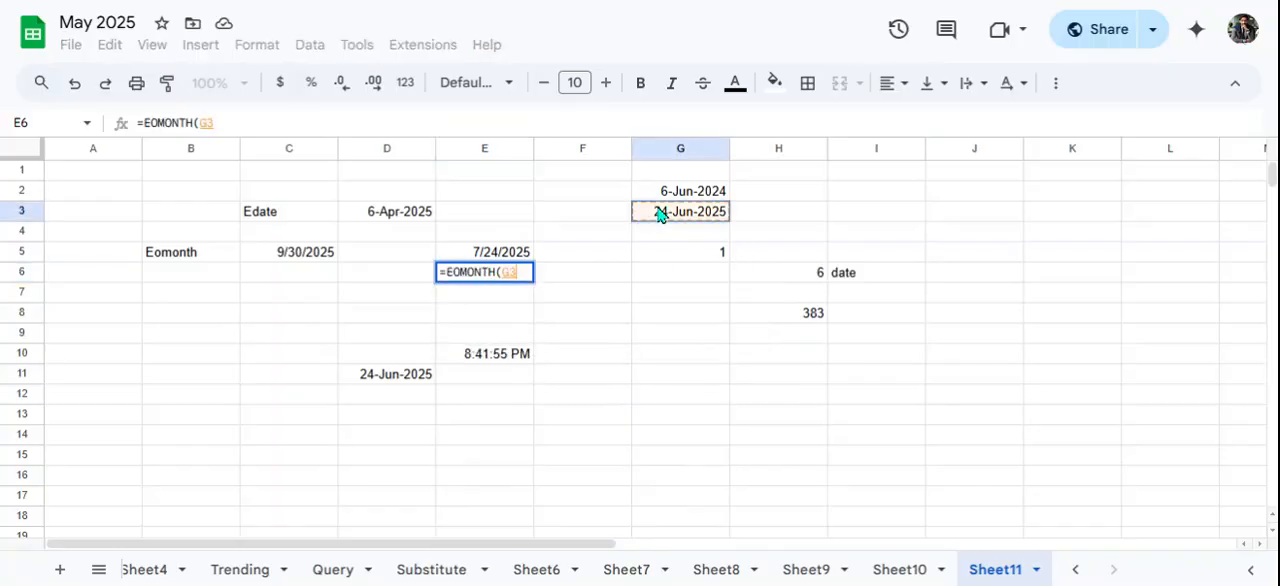
text(,1)
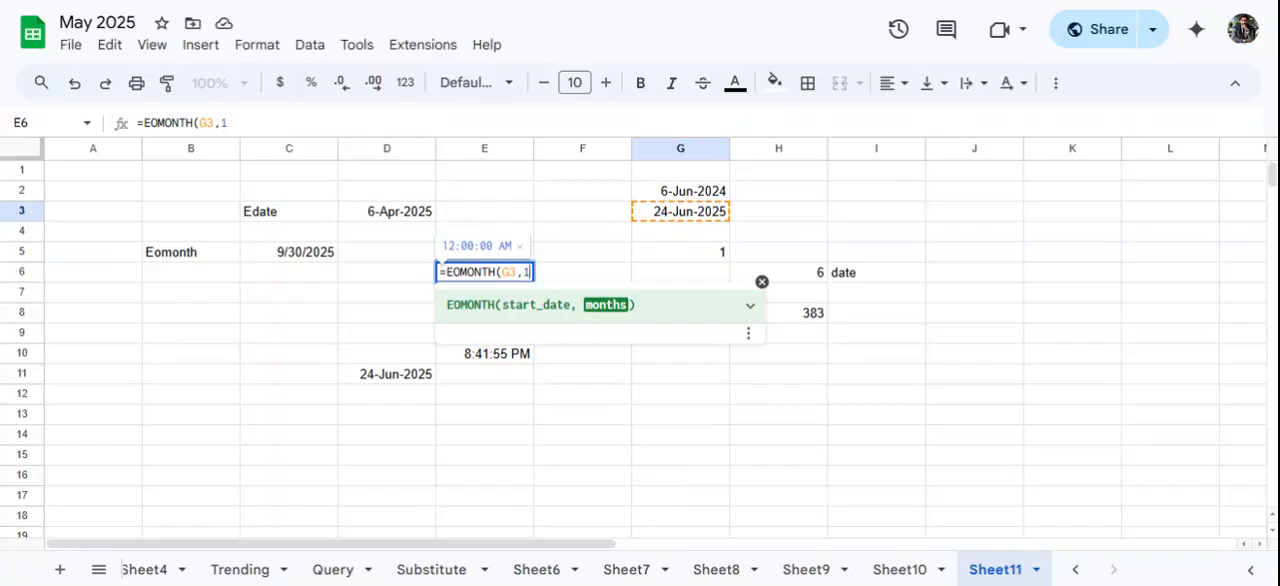
key(Return)
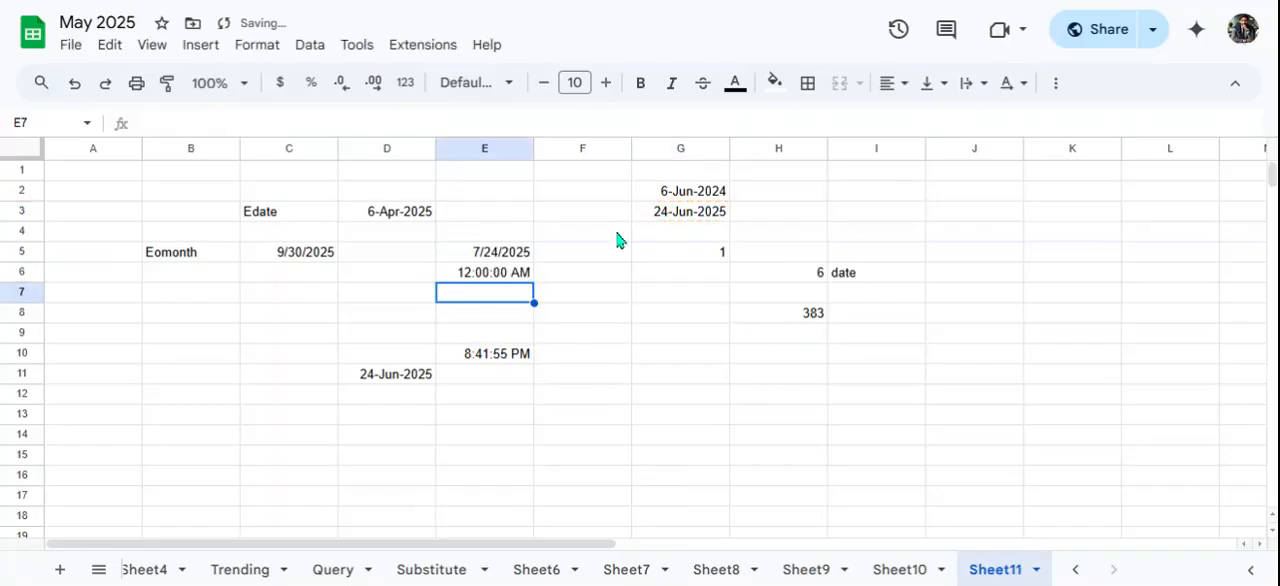
click(492, 279)
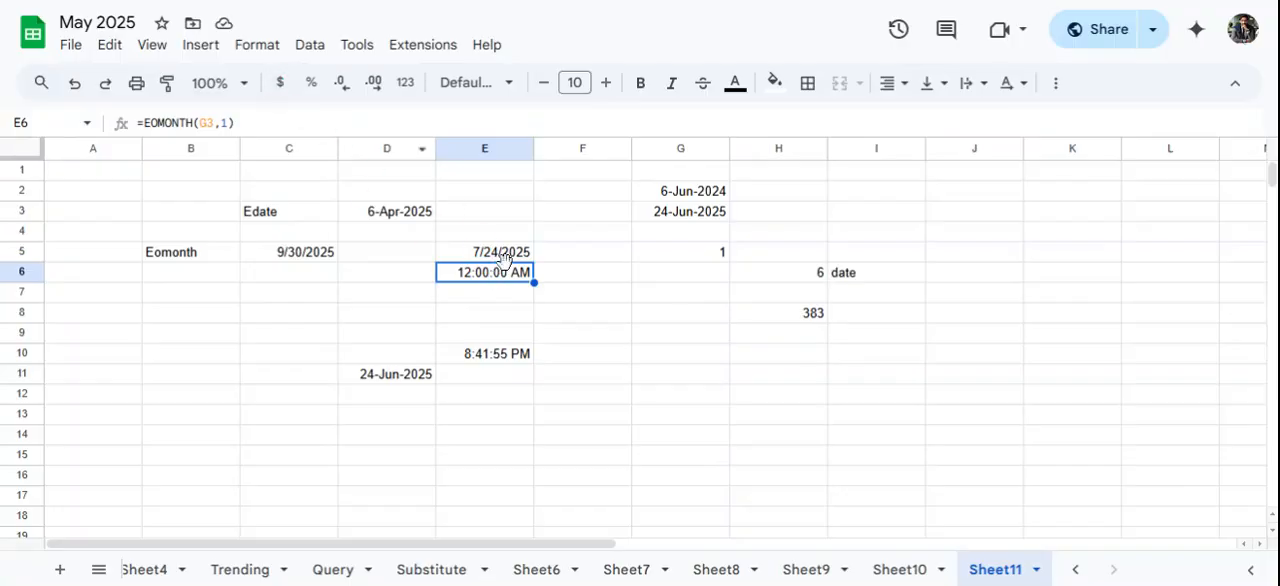
key(Delete)
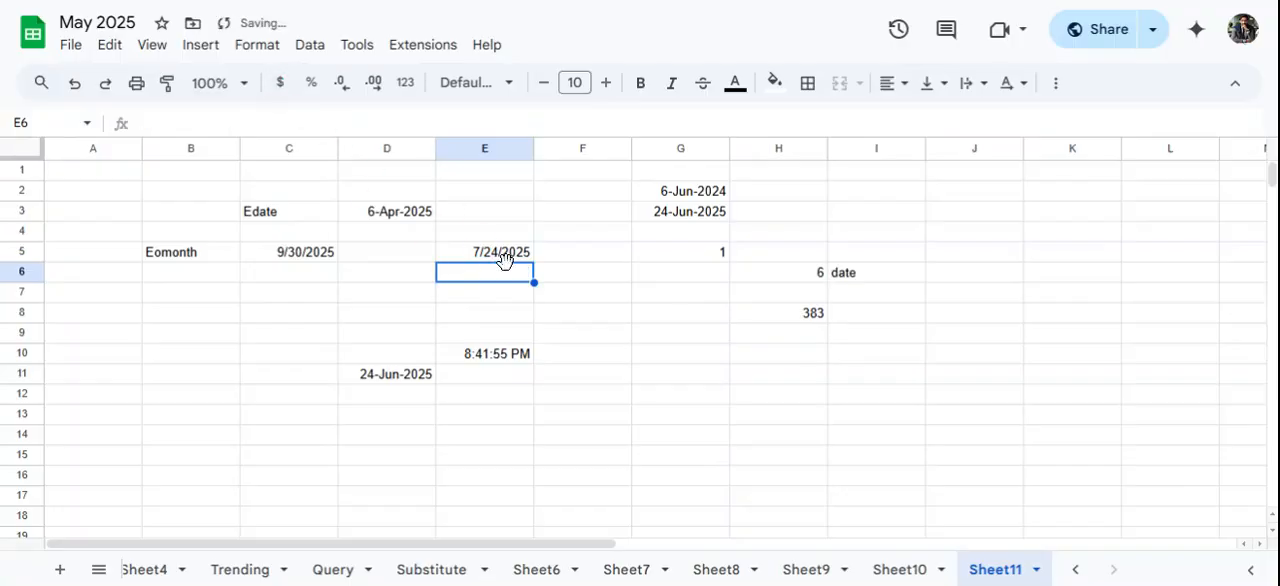
- Enter the formula =EOMONTH(G3,1) in F5, beside the EDATE result
click(580, 256)
text(=eom)
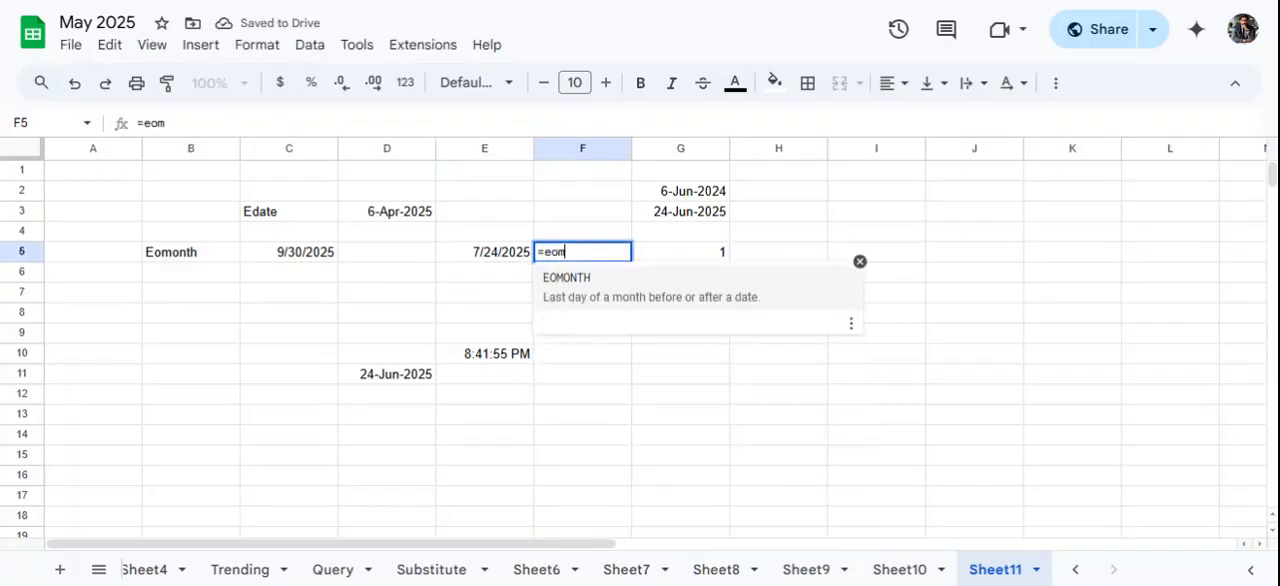
click(563, 280)
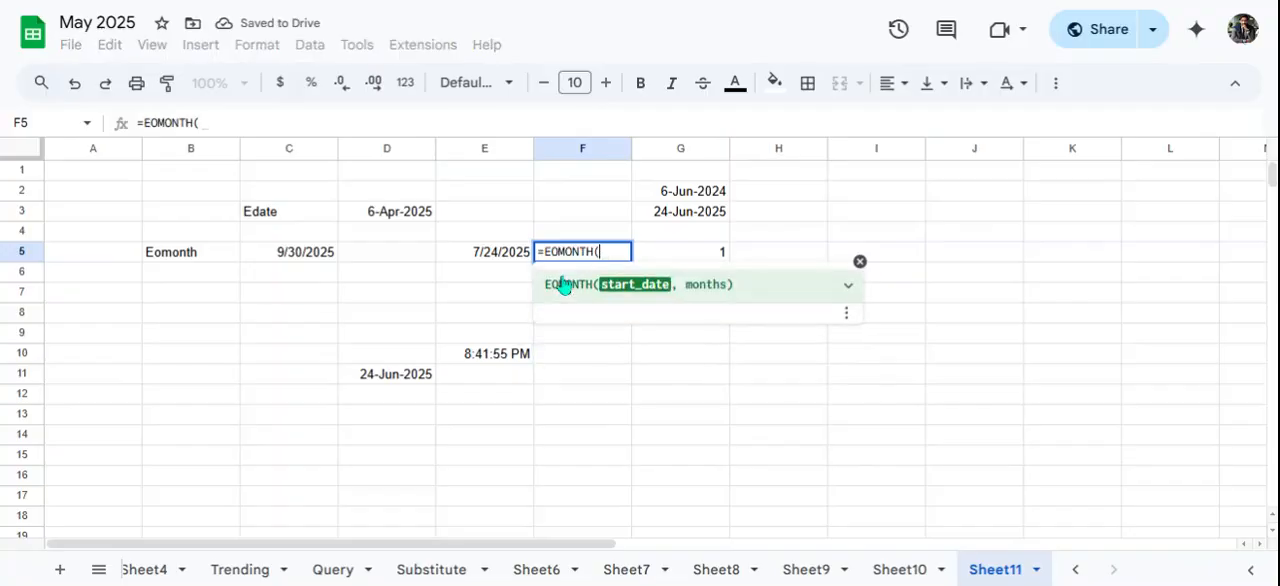
click(671, 216)
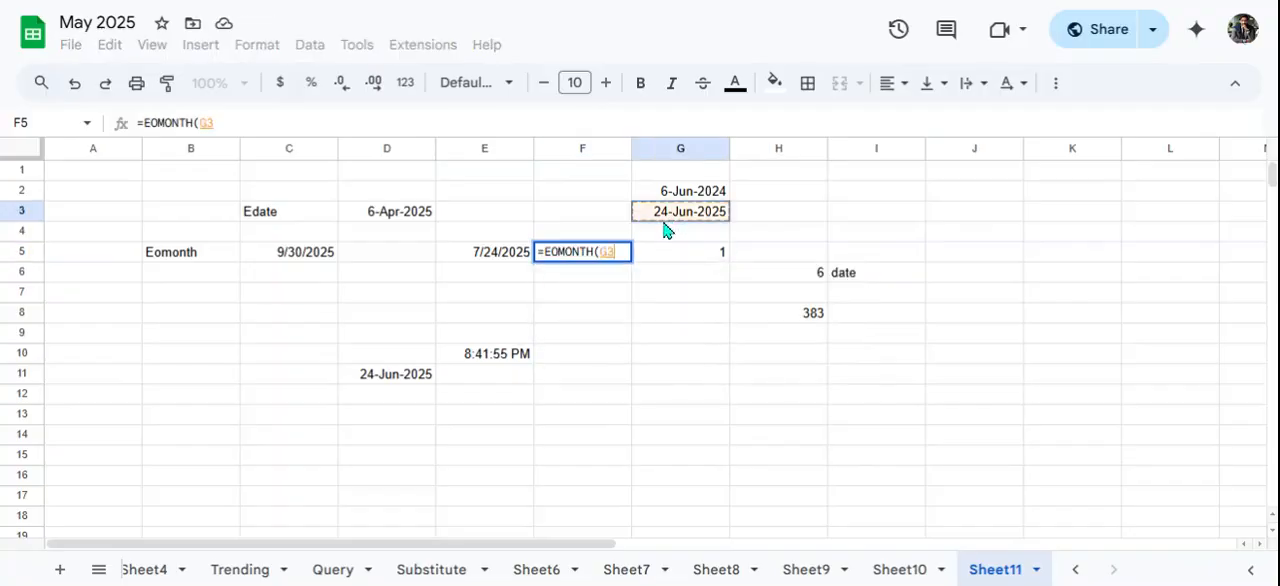
text(,1)
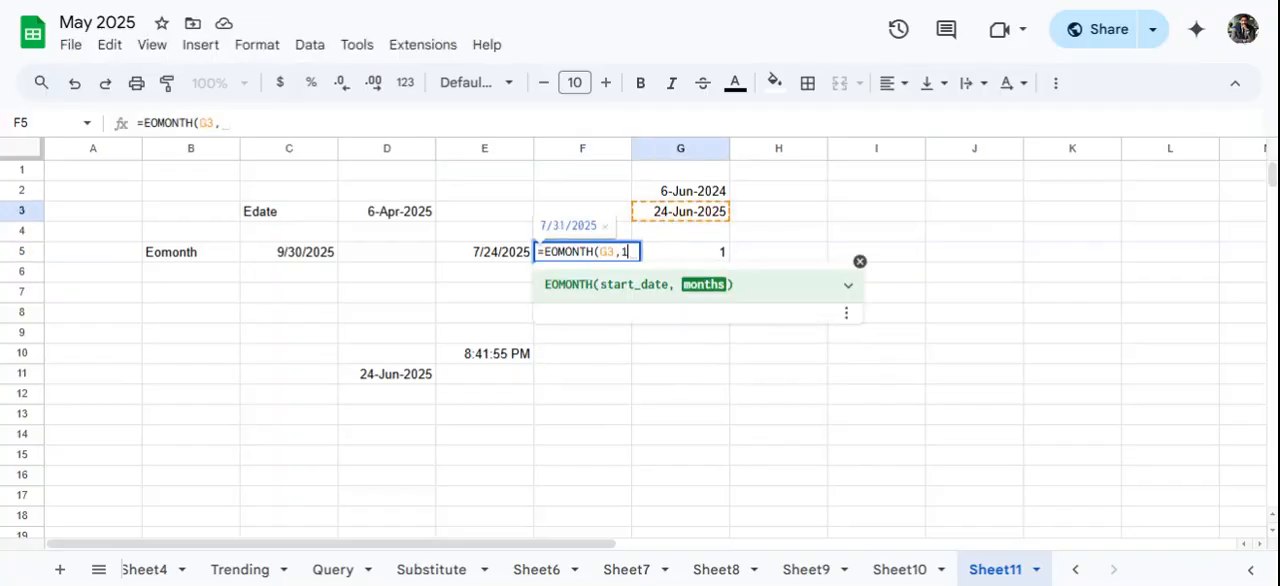
text())
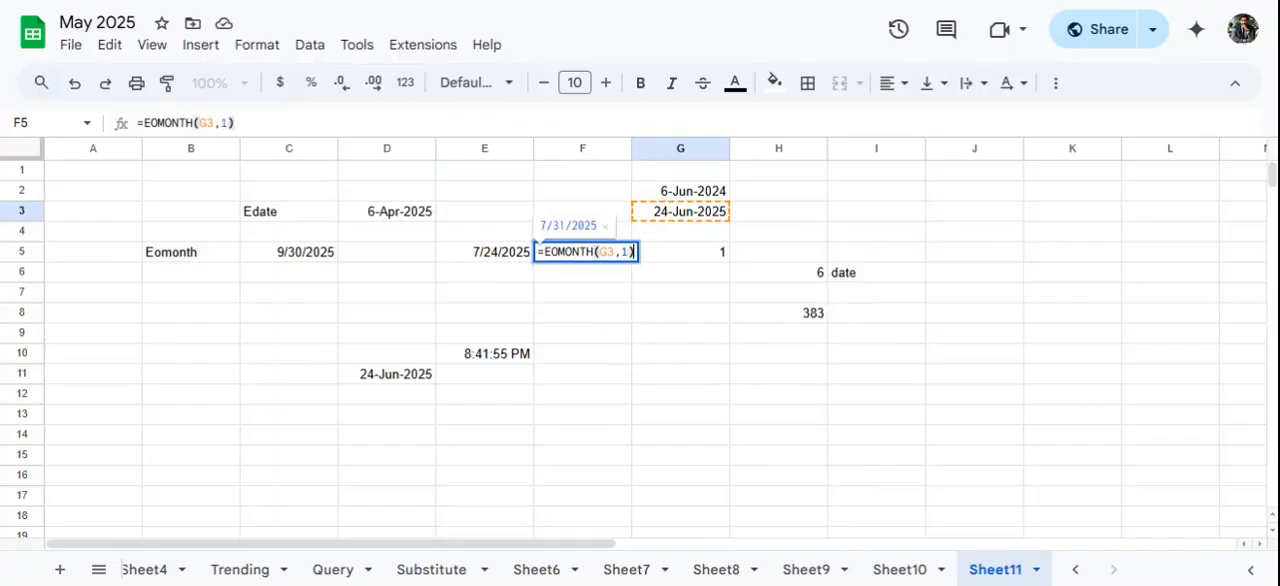
key(Return)
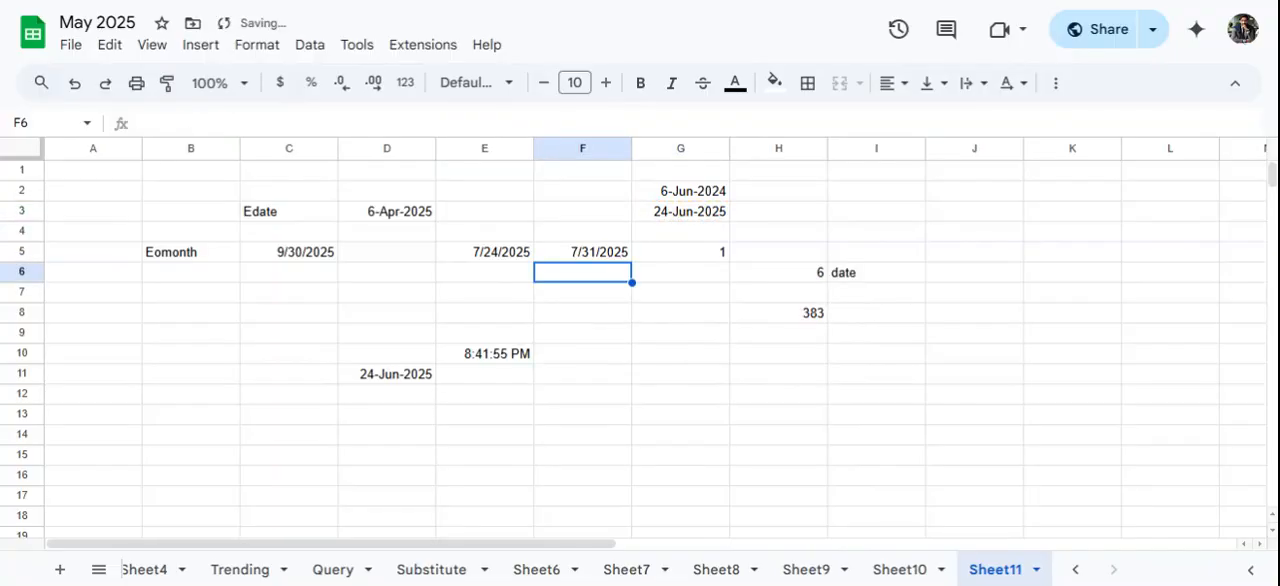
click(600, 255)
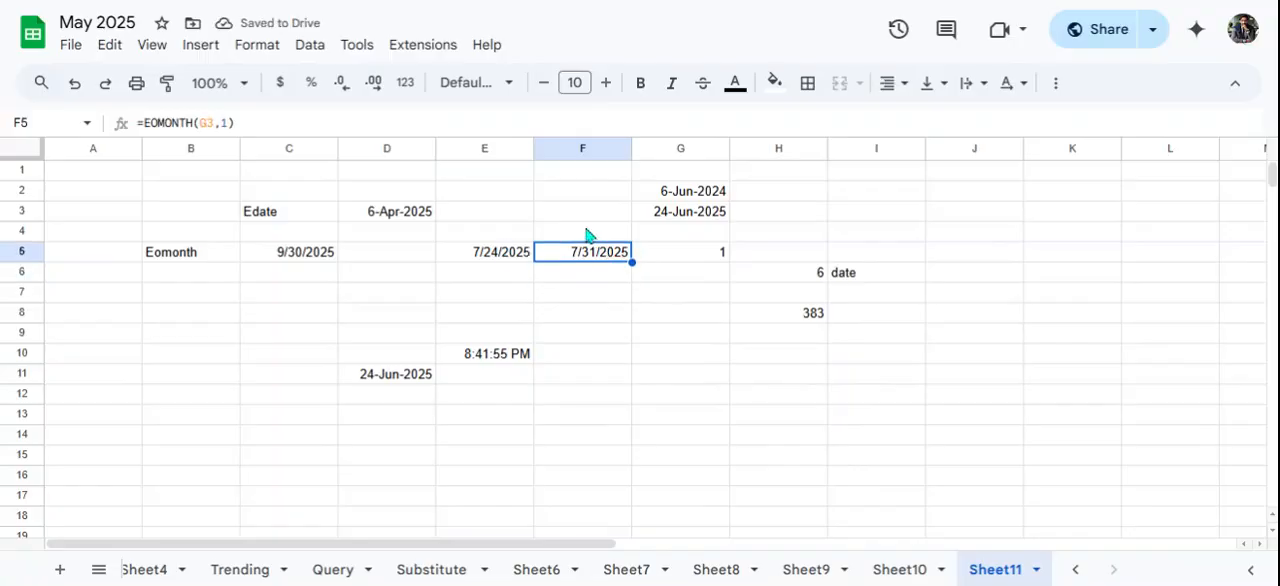
- Label the two date results in row 5 with "Edate" in E4 and "Eomonth" in F4
click(587, 233)
text(Eomonth)
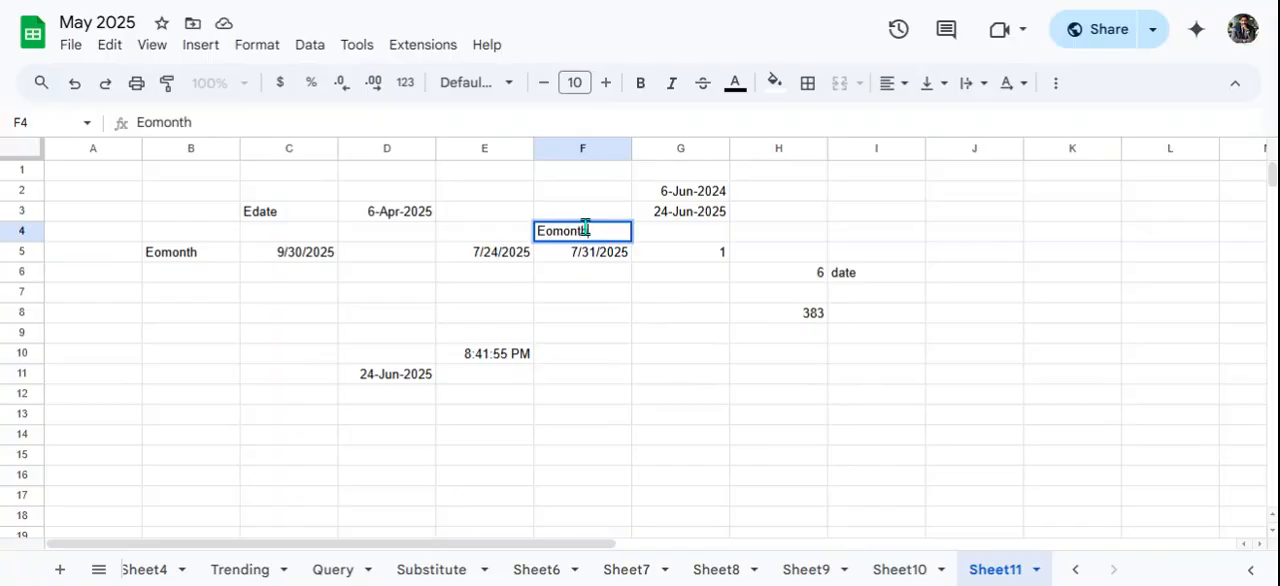
key(Return)
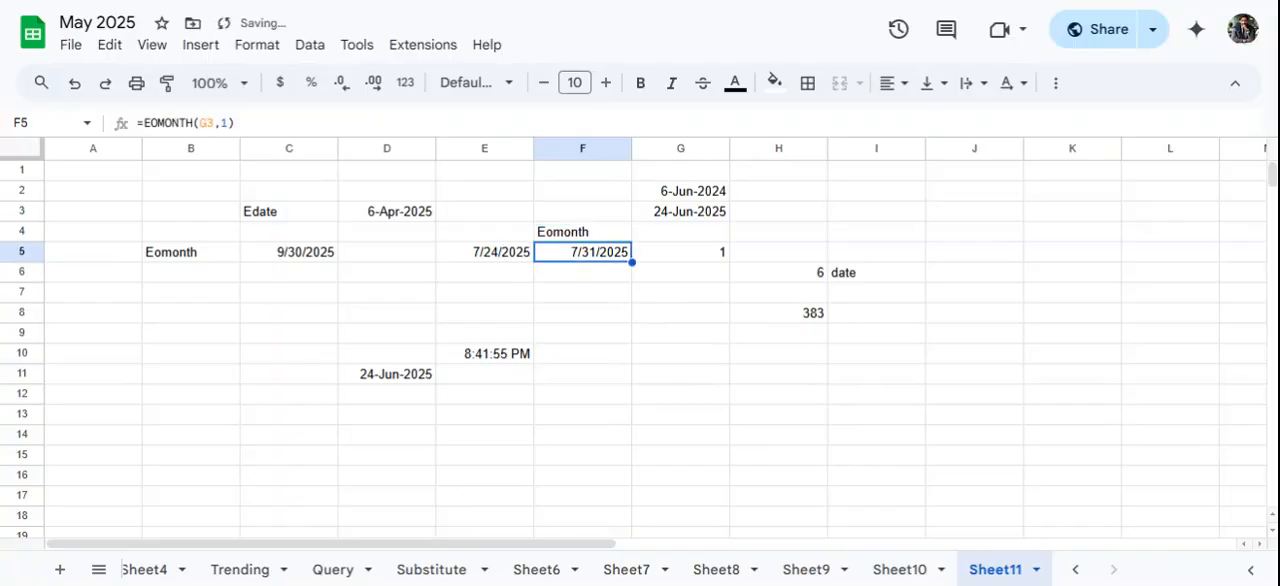
click(491, 238)
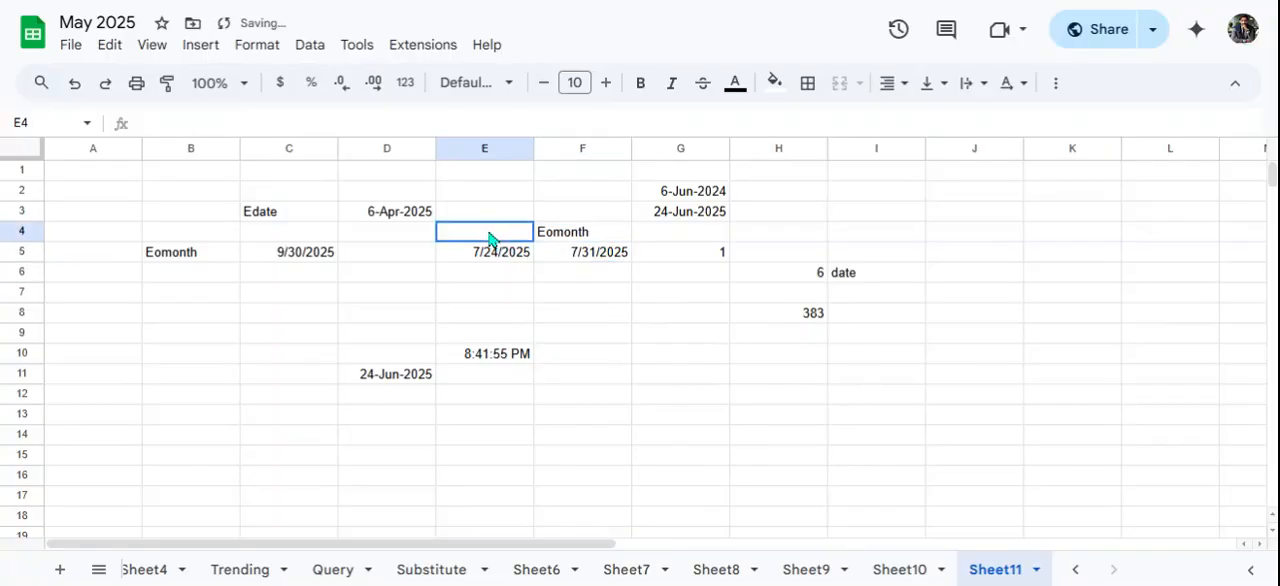
text(Edate)
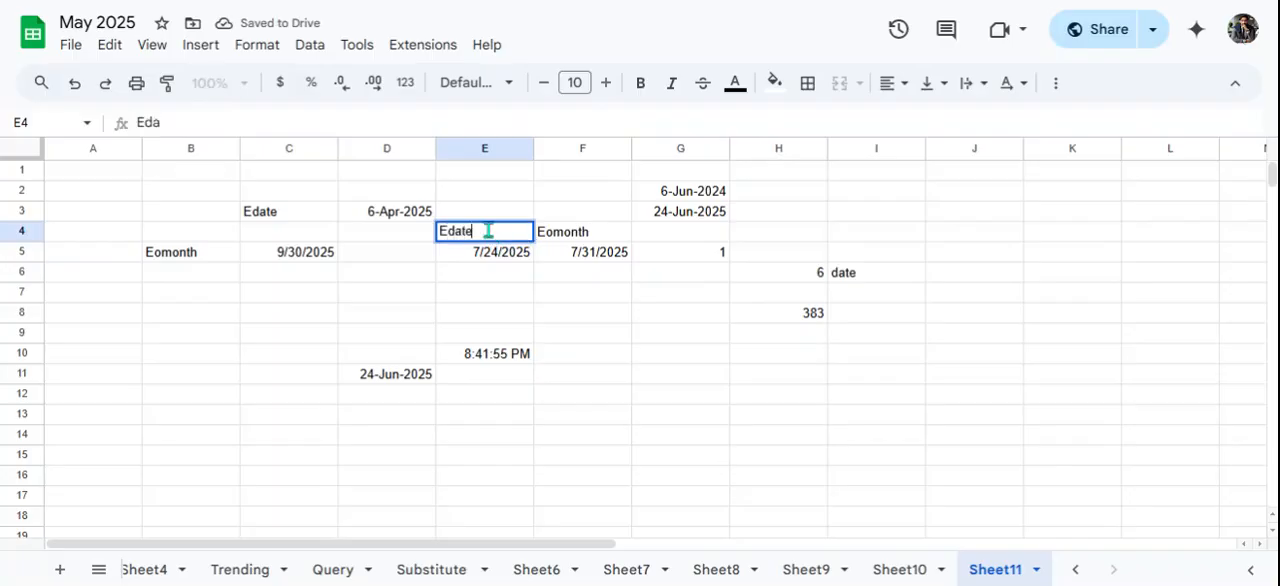
key(Return)
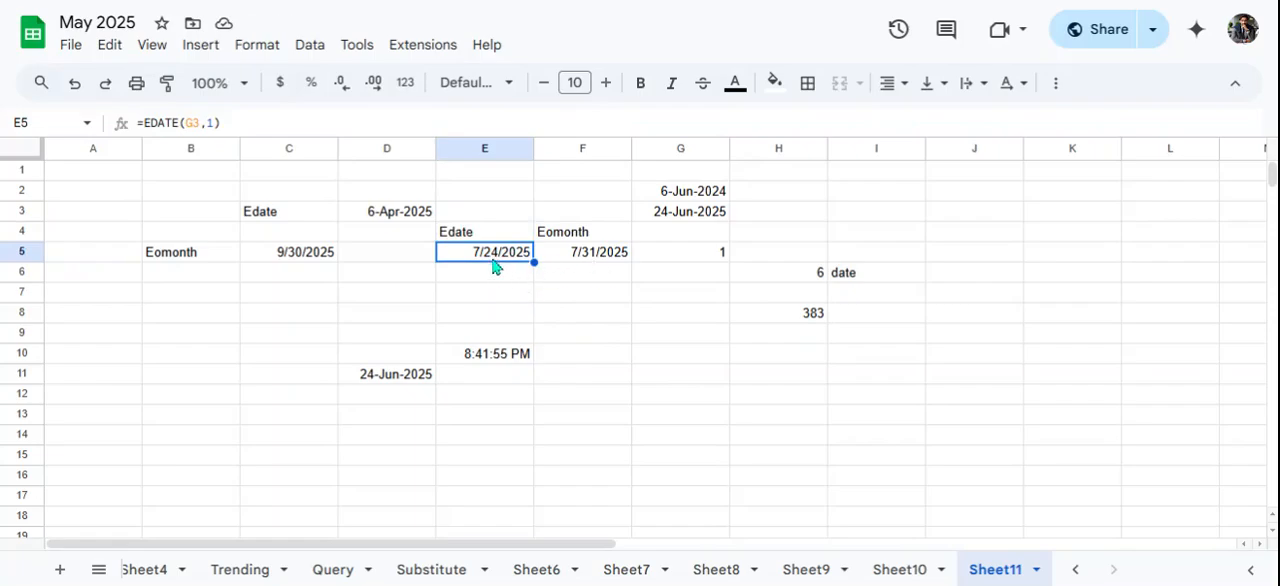
click(485, 285)
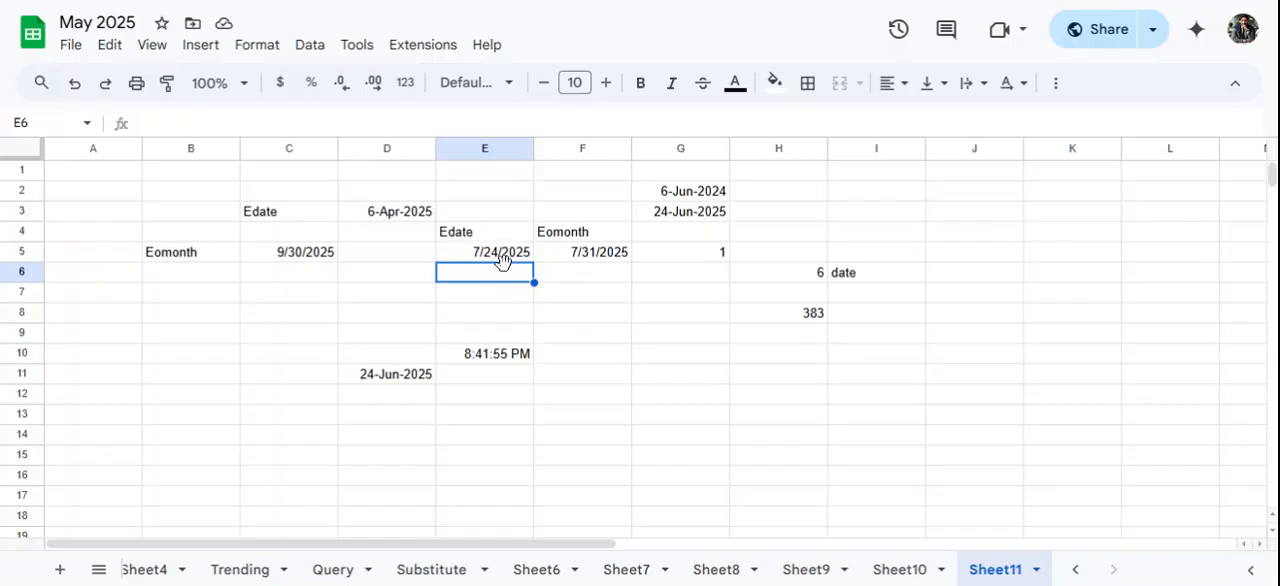
click(698, 356)
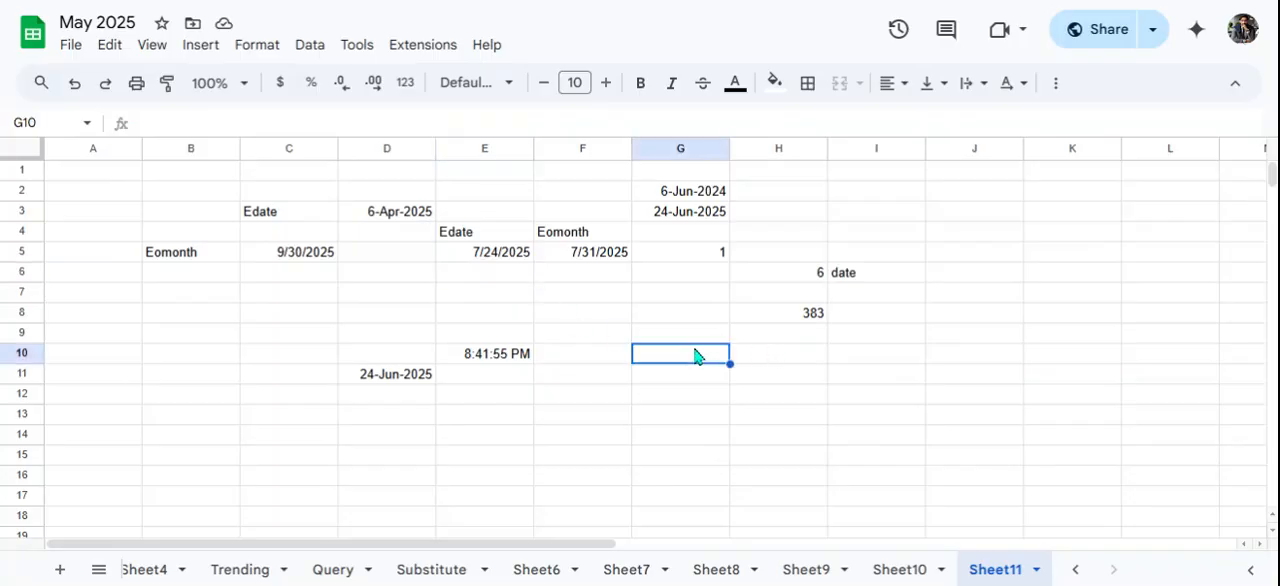
text(=ne)
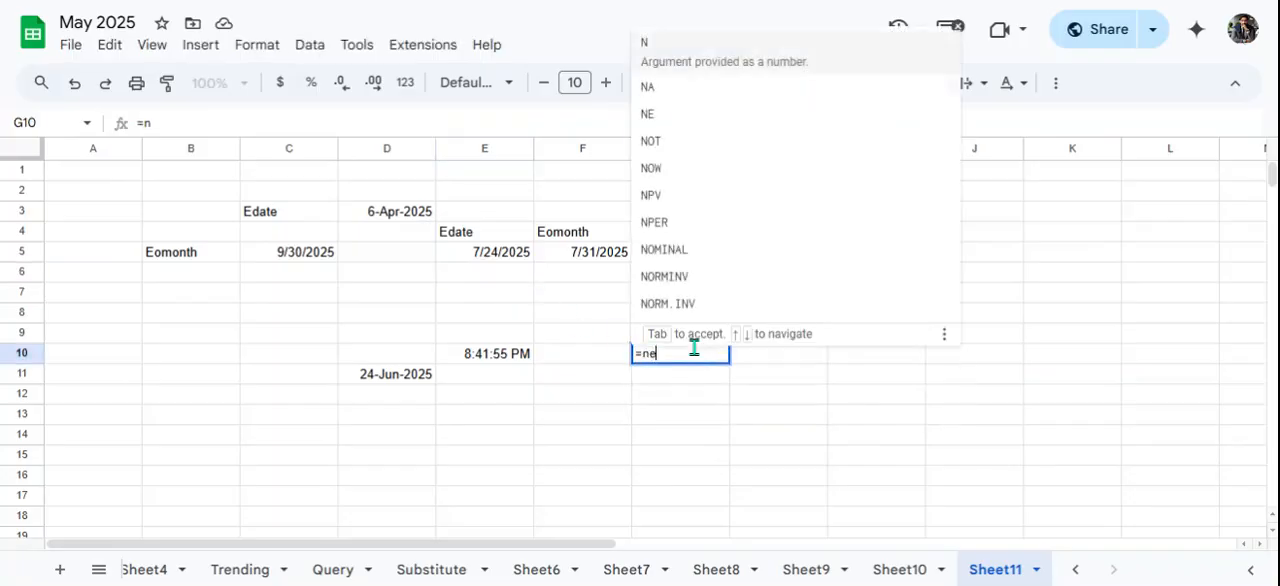
text(tworkd)
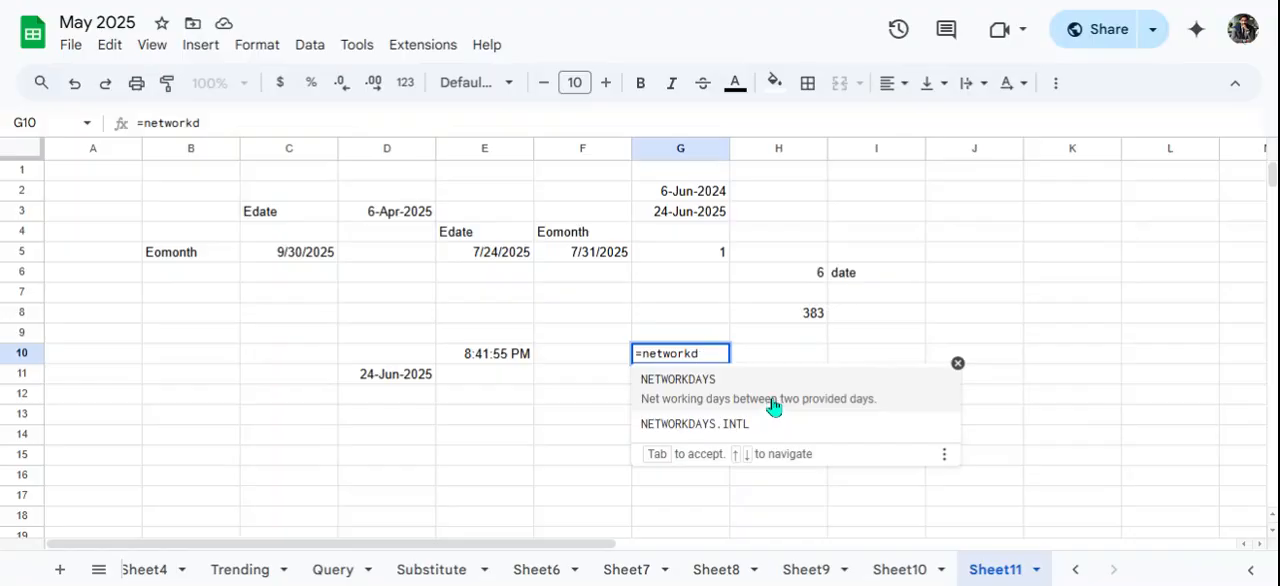
click(773, 406)
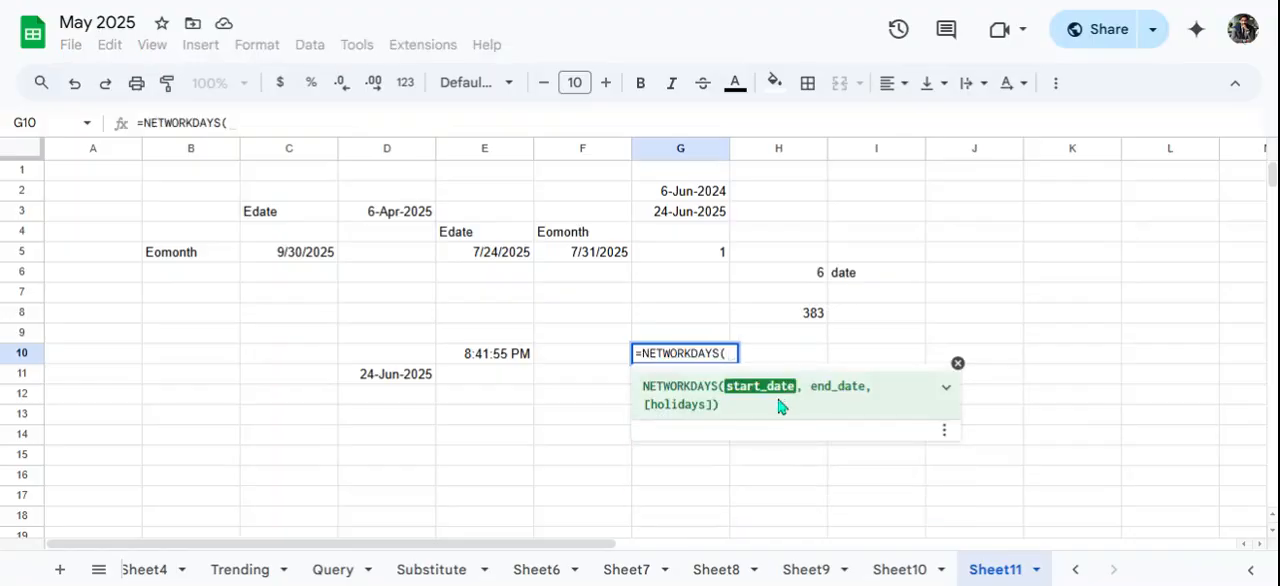
click(693, 199)
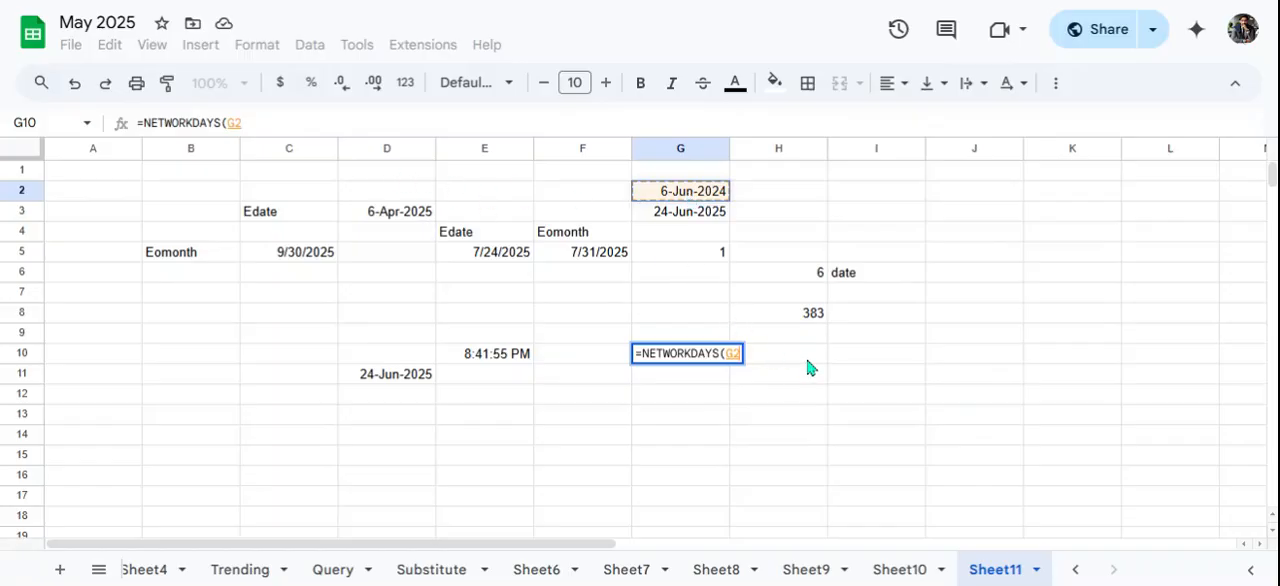
key(BackSpace)
key(BackSpace)
key(BackSpace)
key(BackSpace)
key(BackSpace)
key(BackSpace)
key(BackSpace)
key(BackSpace)
key(BackSpace)
key(BackSpace)
key(BackSpace)
key(BackSpace)
key(BackSpace)
key(BackSpace)
key(BackSpace)
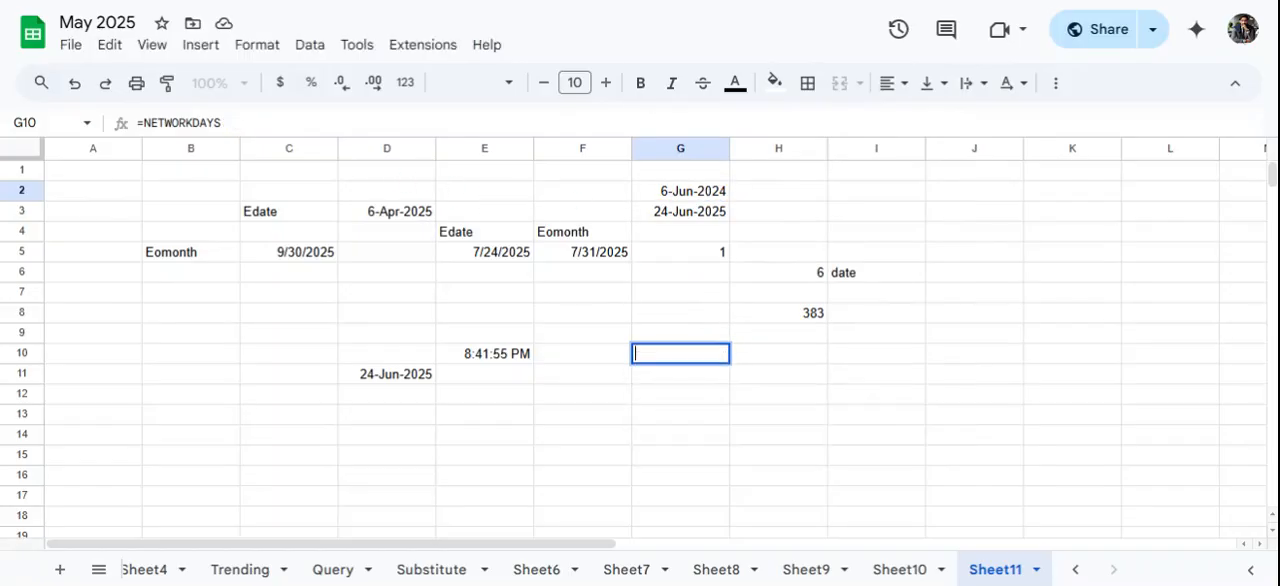
- Change the DATE formula in G2 to year 2025 and month 4
click(676, 196)
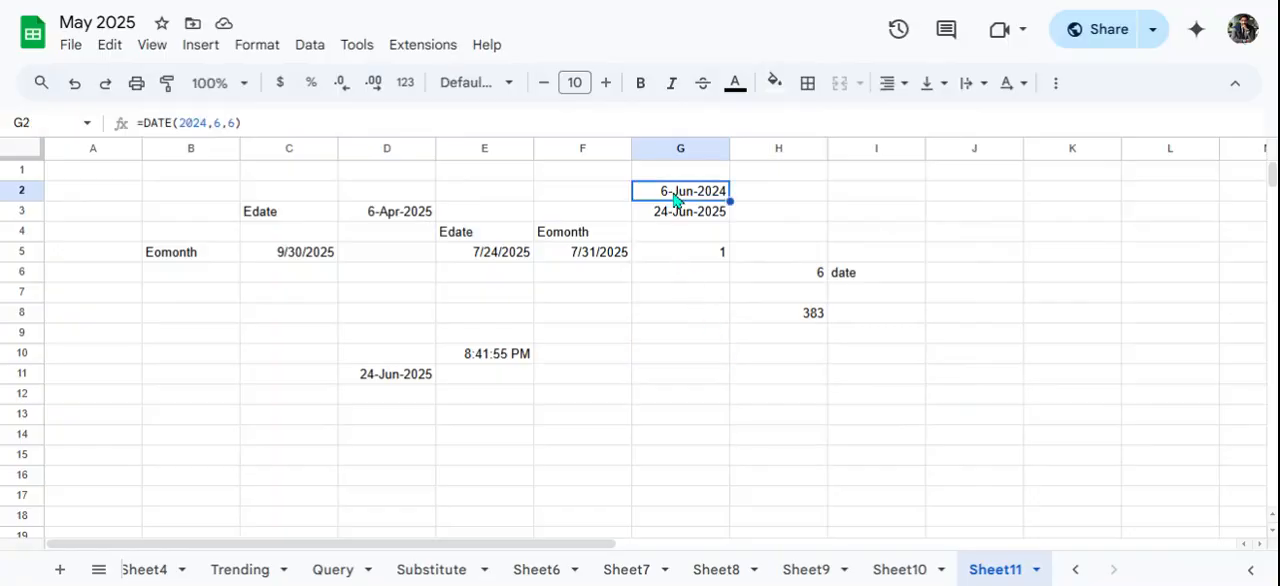
click(206, 126)
key(BackSpace)
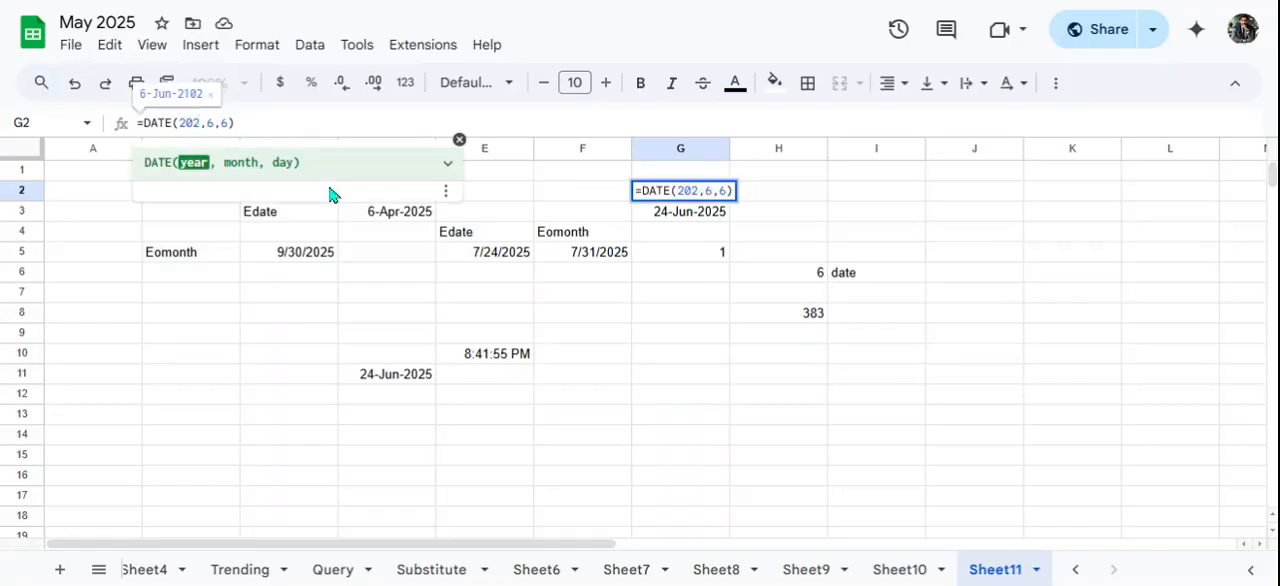
text(5)
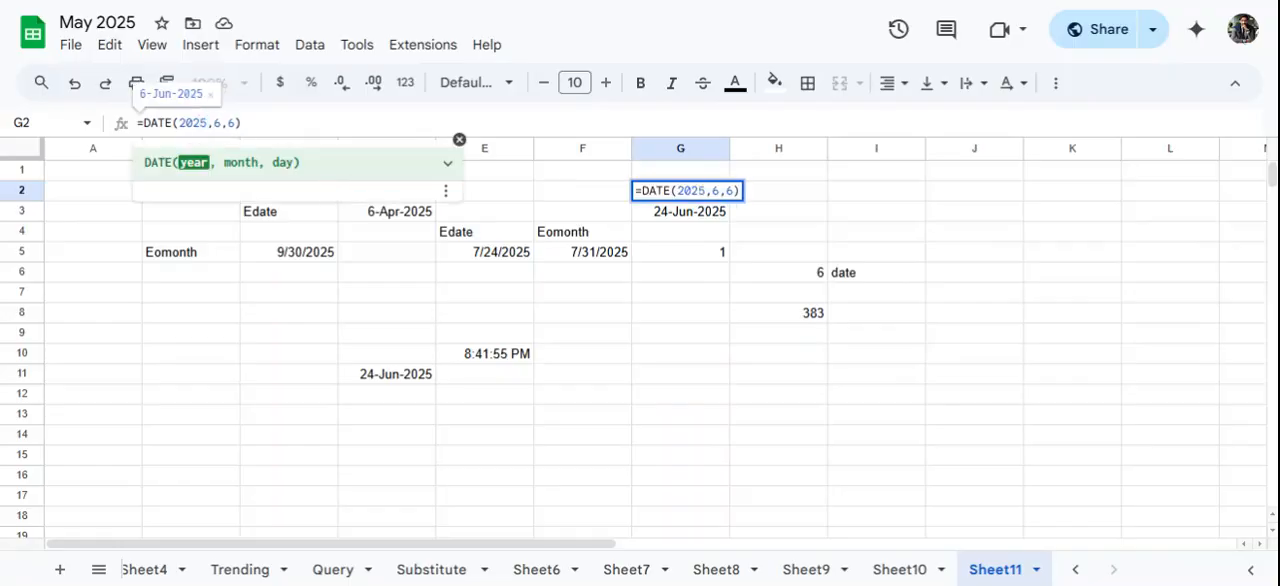
click(219, 124)
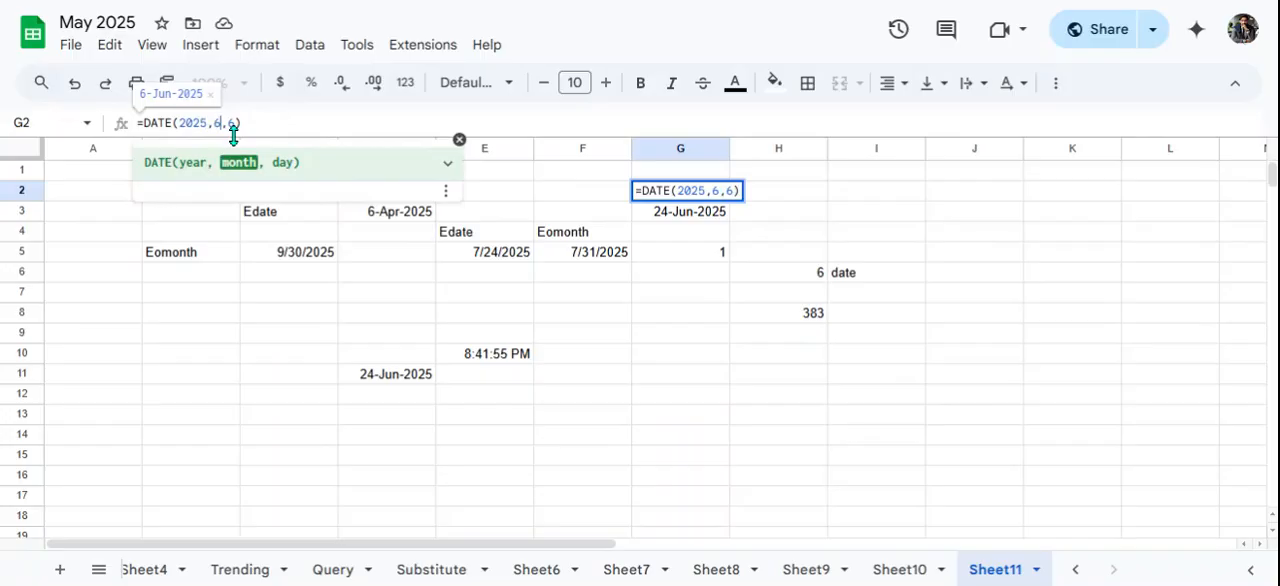
key(BackSpace)
text(4)
key(Return)
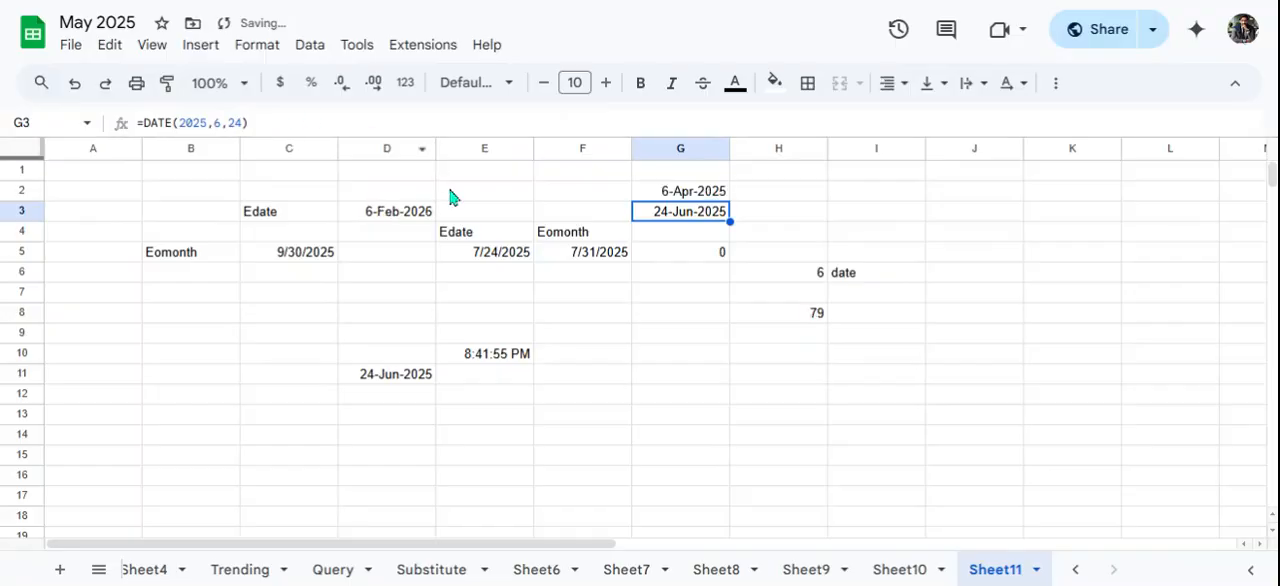
click(658, 279)
- Enter a NETWORKDAYS formula in H3 with start date G2, end date G3 and 8 as the holidays argument
click(797, 214)
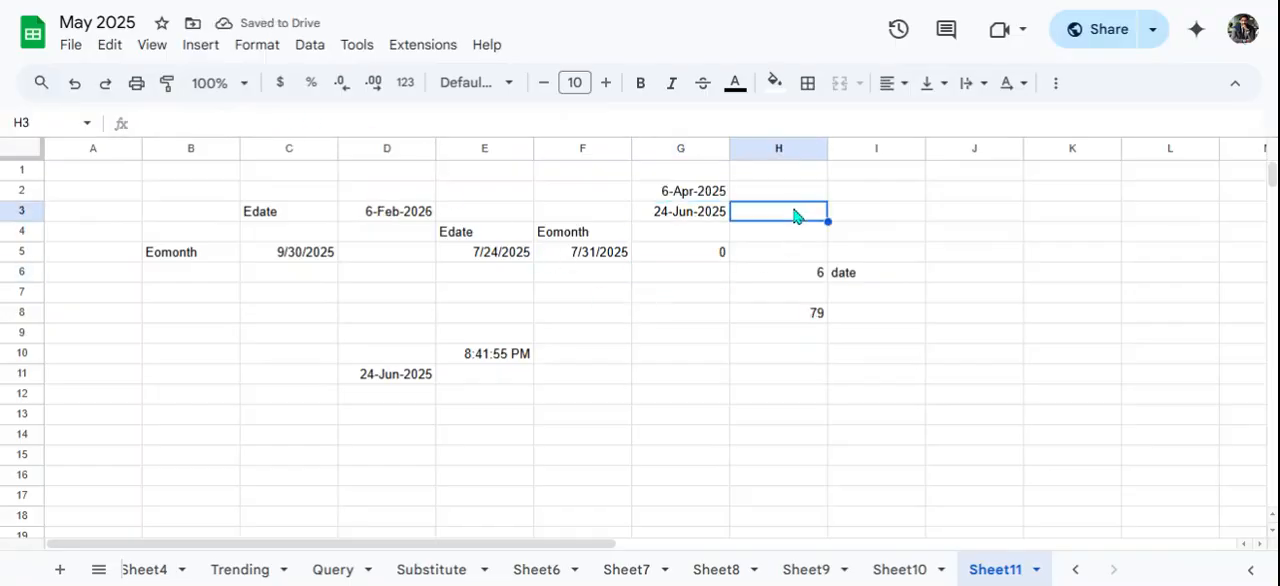
text(=)
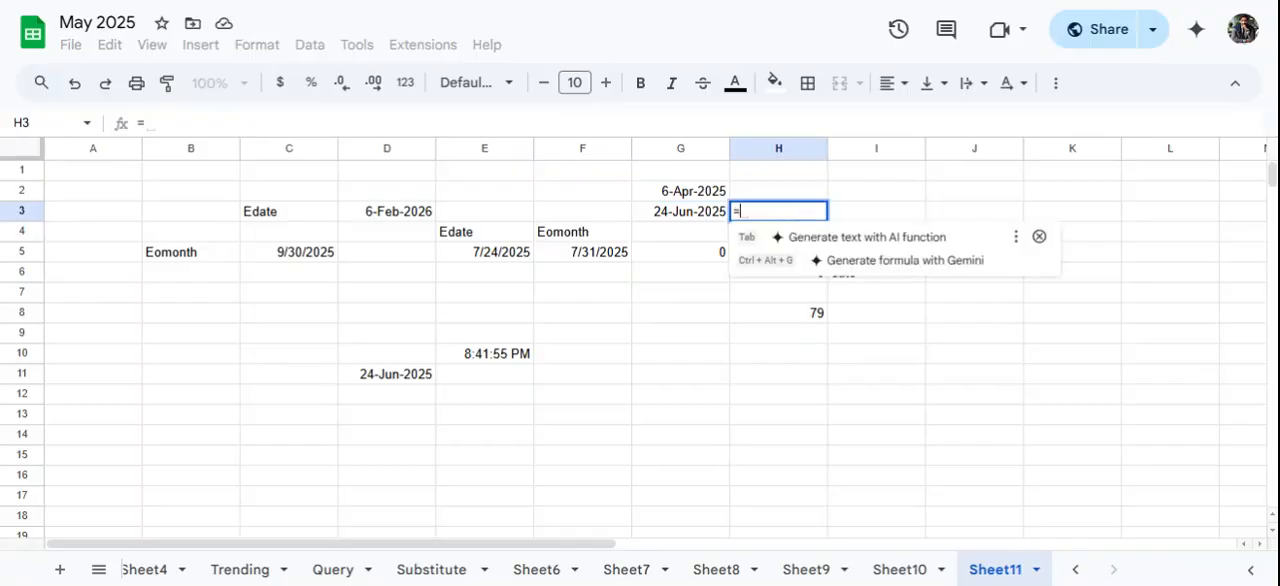
text(network)
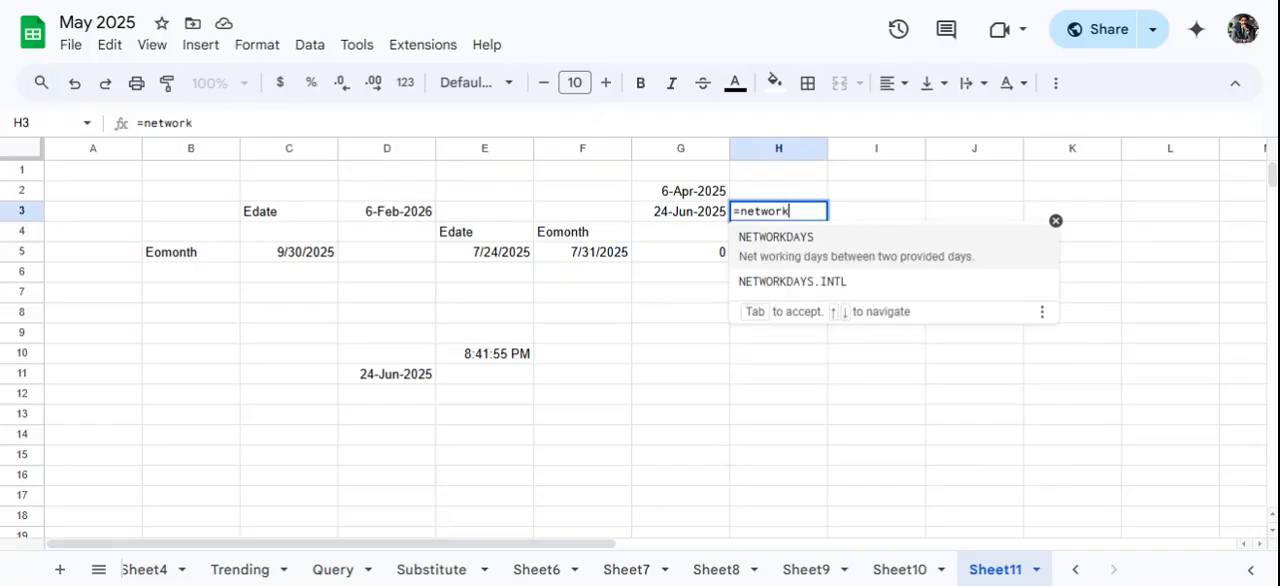
click(834, 244)
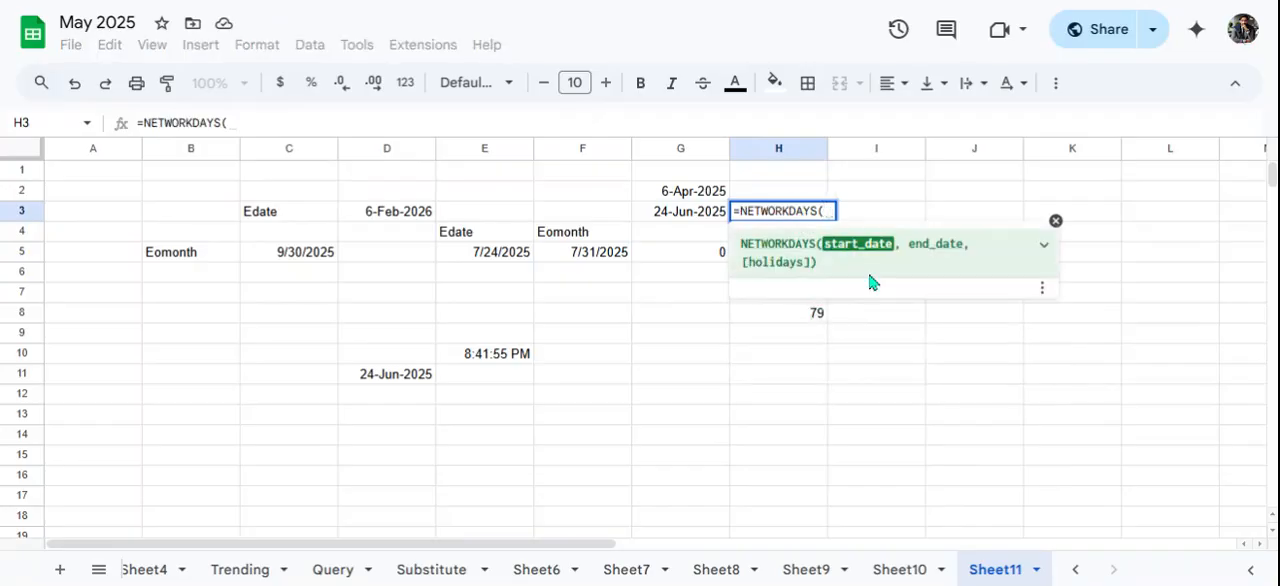
click(676, 194)
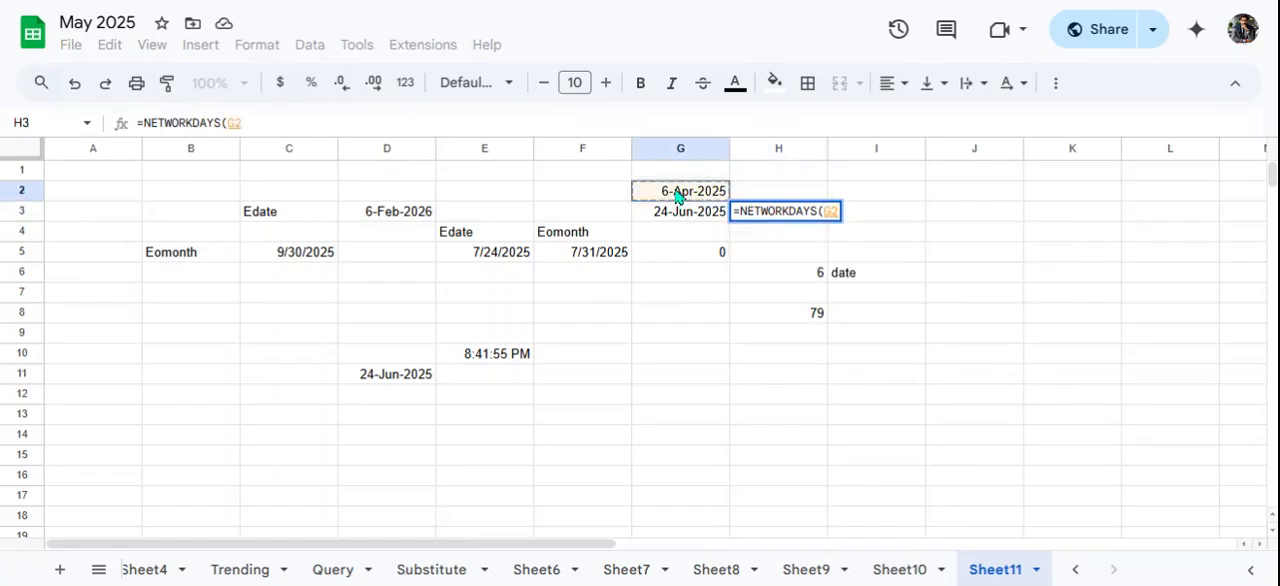
text(,)
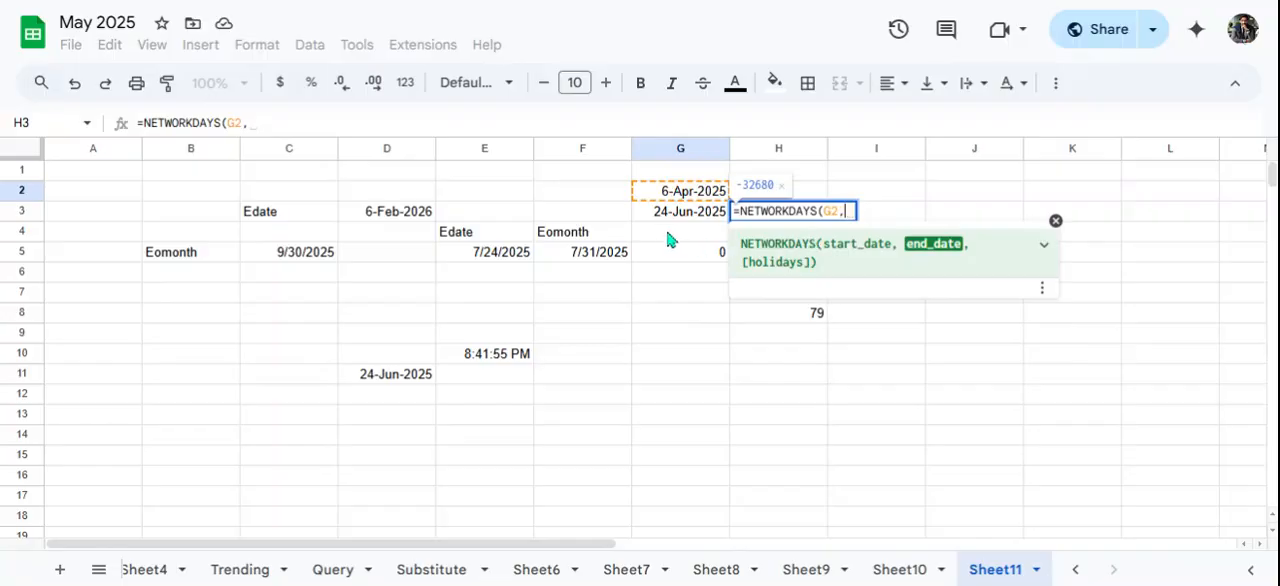
click(667, 220)
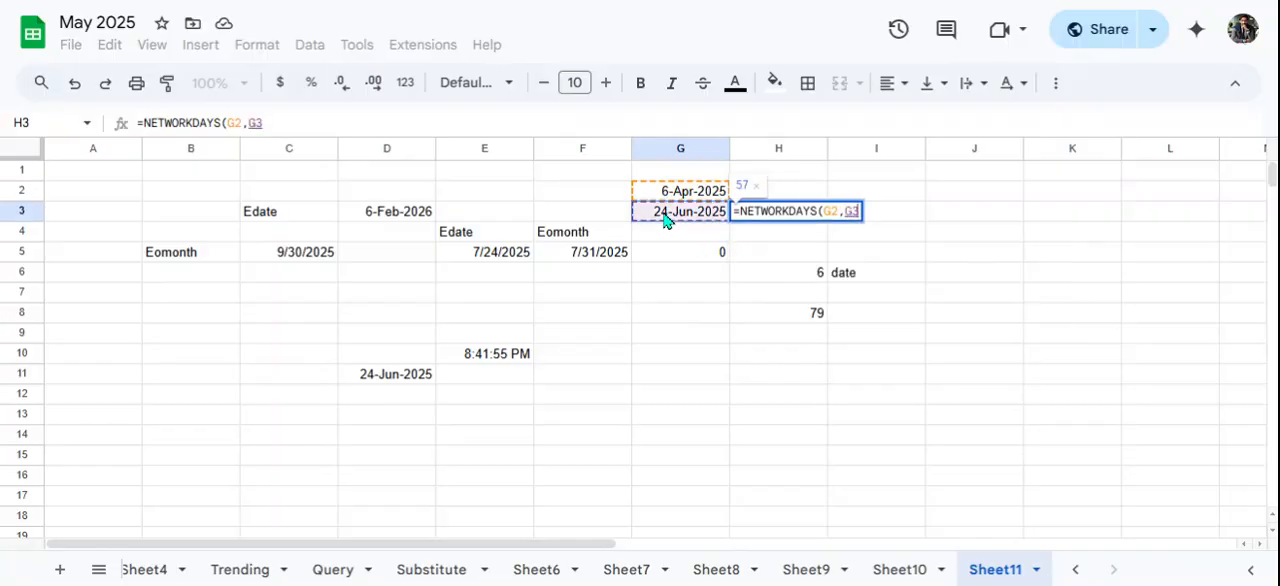
text(,)
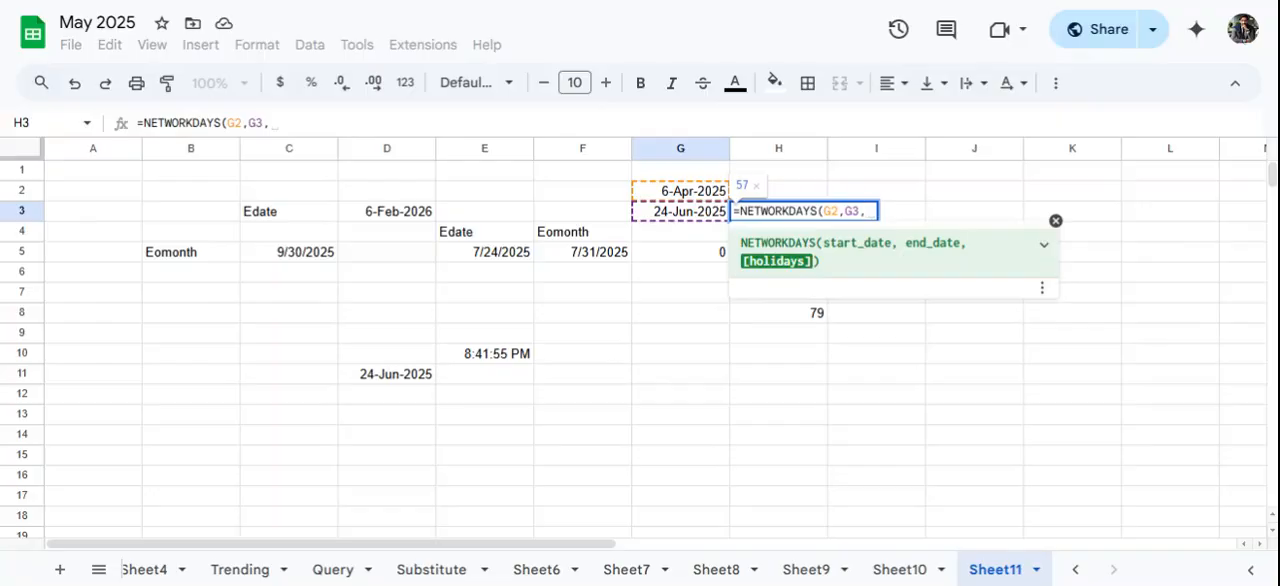
text(8)
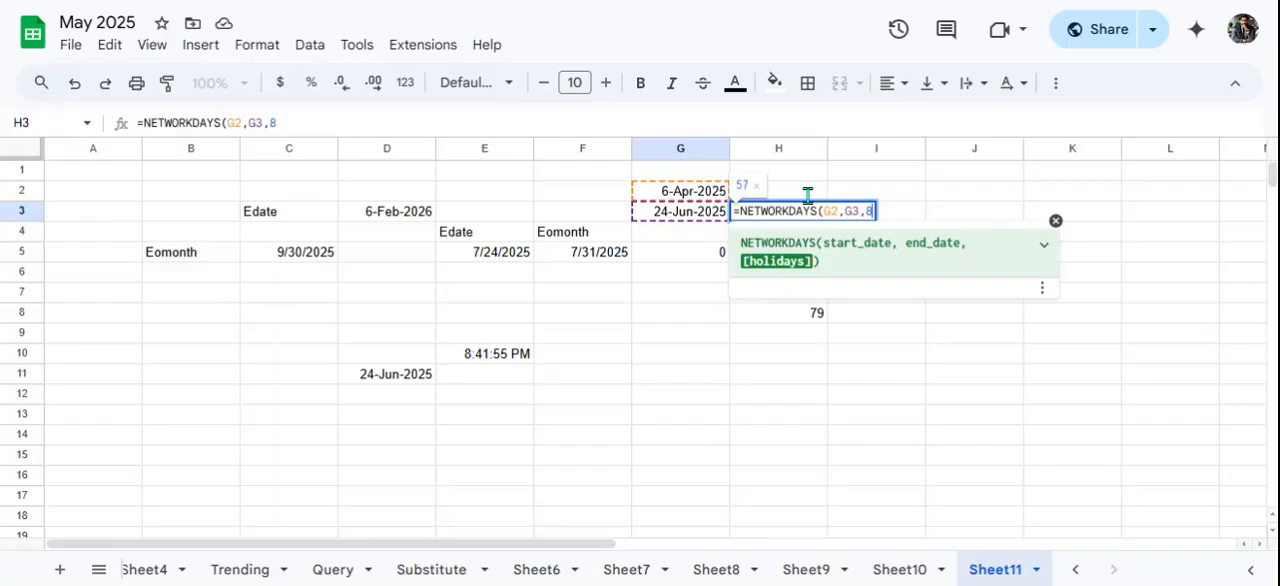
key(Return)
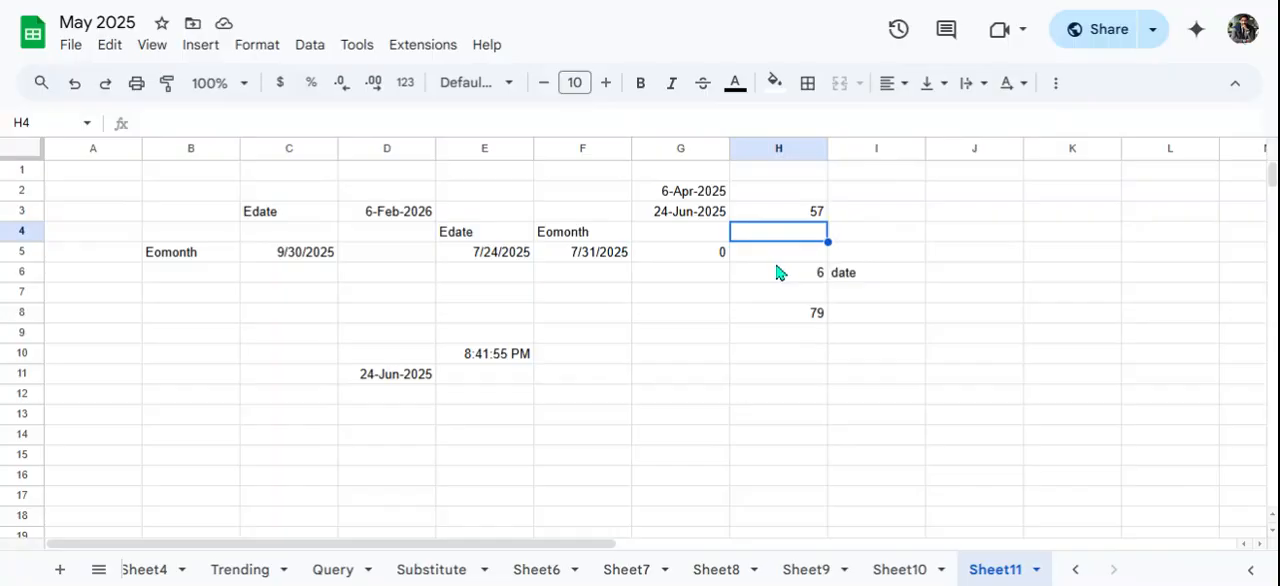
- Start a NETWORKDAYS.INTL formula in I3 with G2 as the start date and G3 as the end date
click(891, 215)
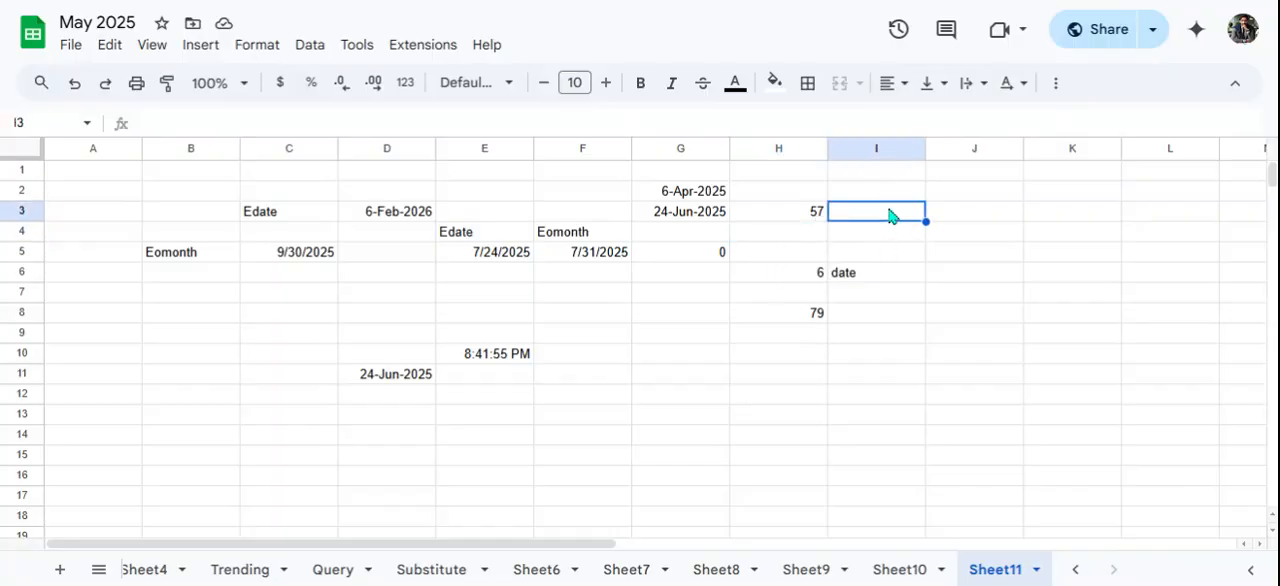
text(=network)
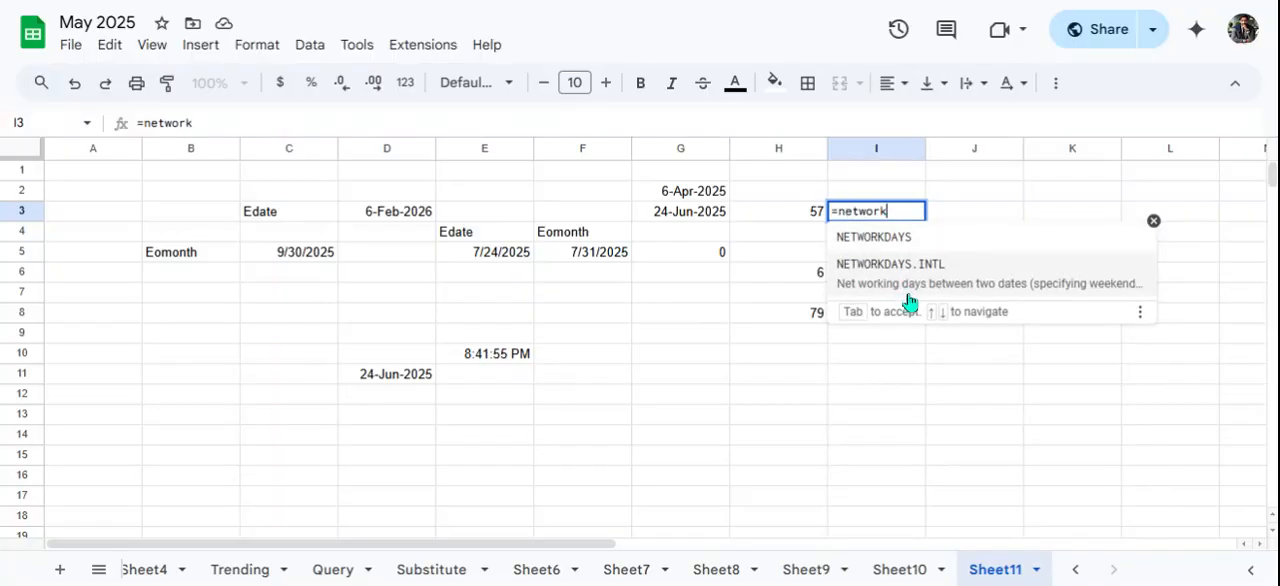
click(986, 288)
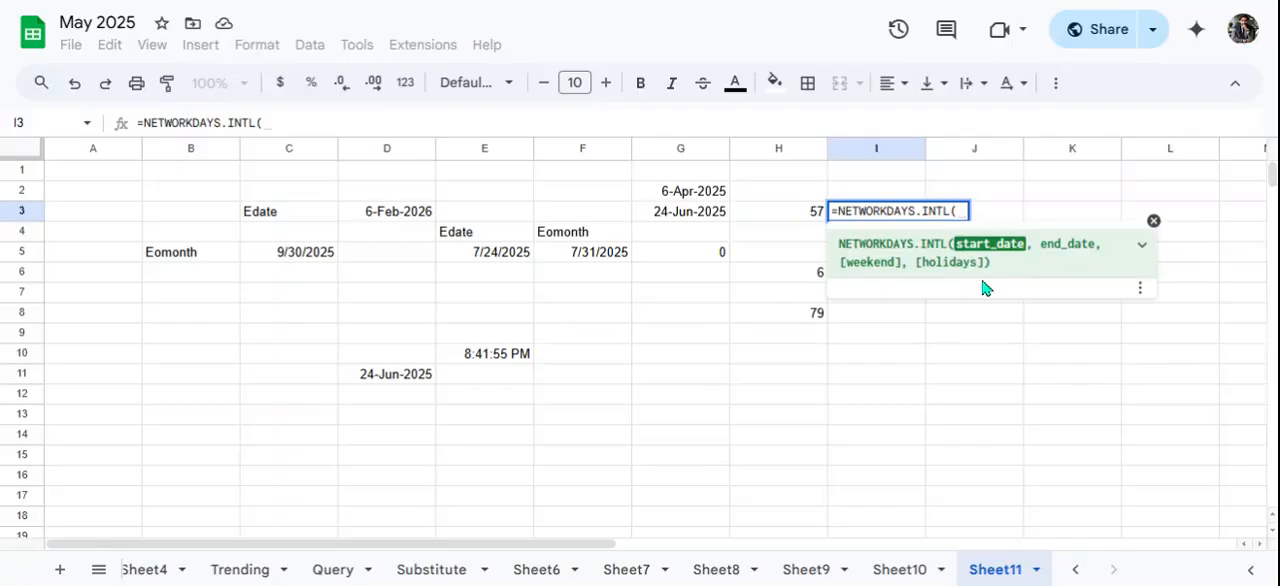
click(669, 194)
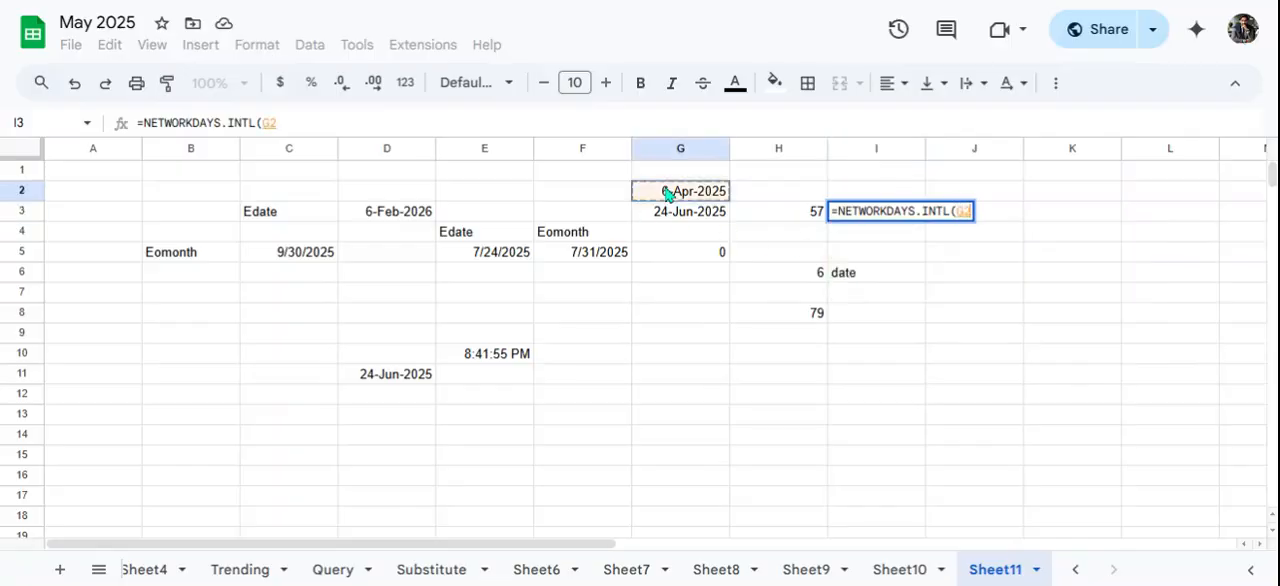
text(,)
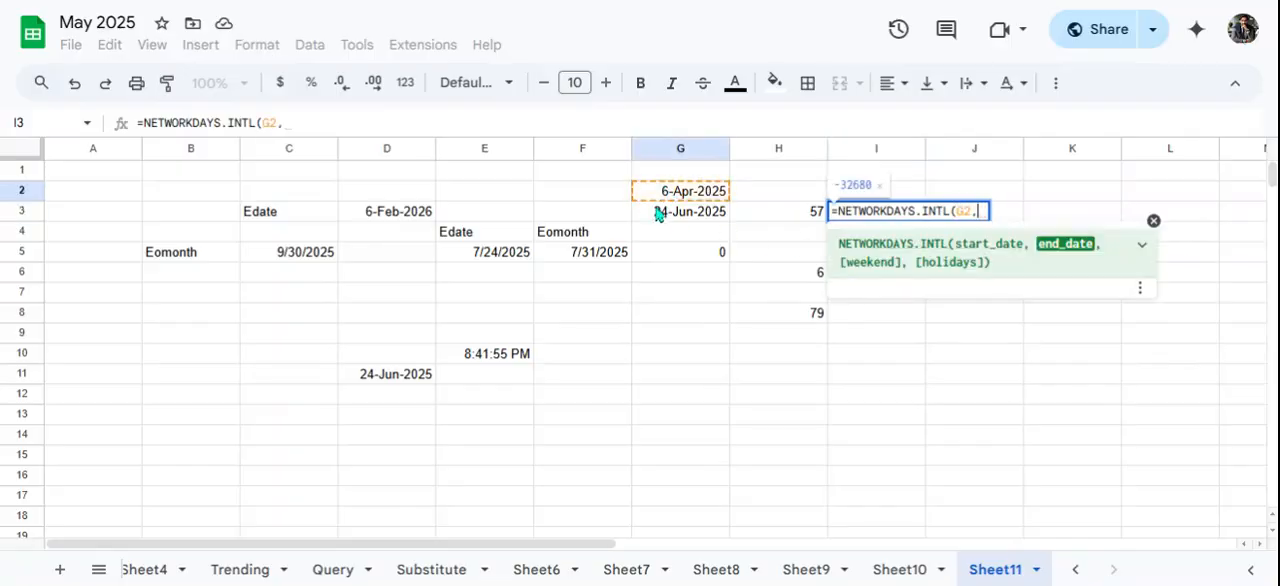
click(659, 215)
text(,)
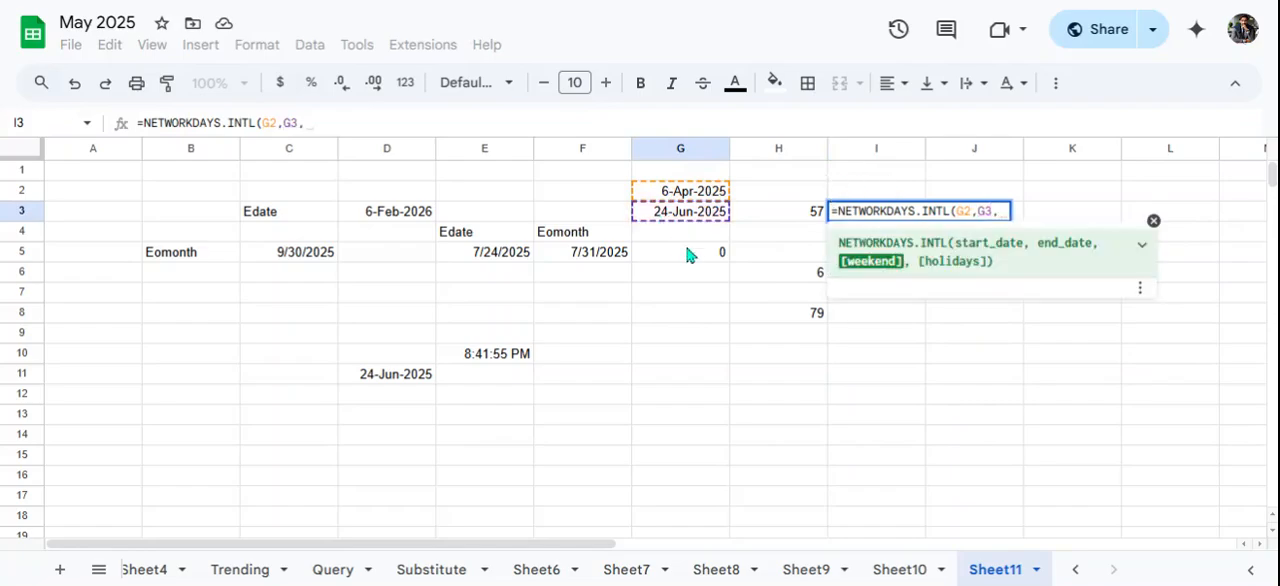
- Consult the function help for the weekend argument and complete the I3 formula with 7 as the weekend value
click(869, 258)
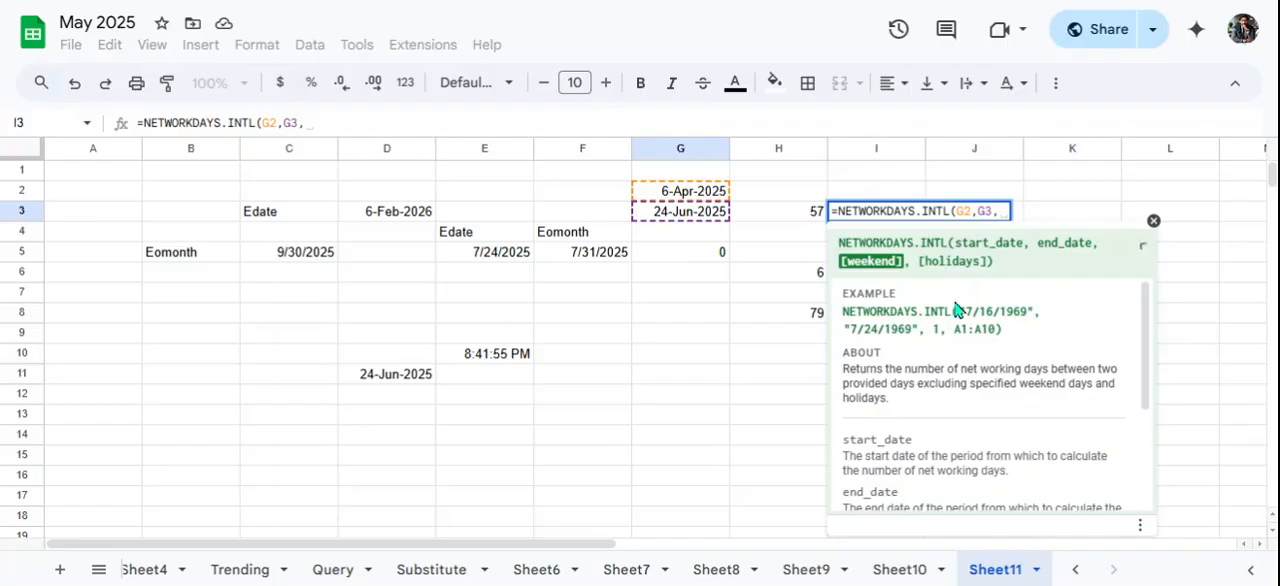
scroll(975, 412, down, 3)
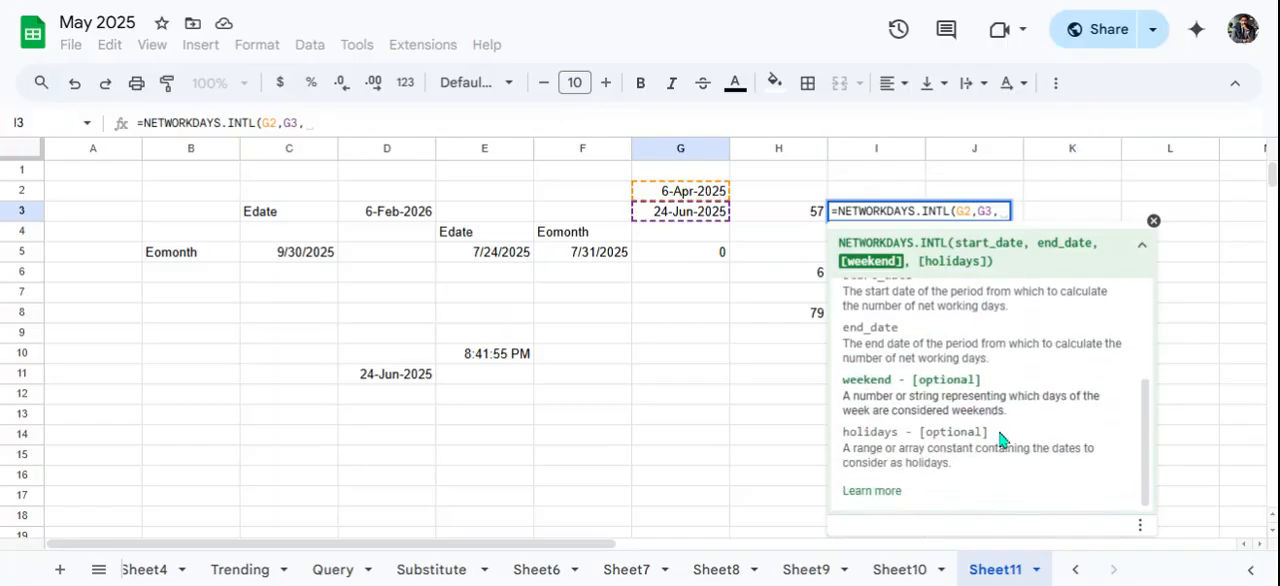
scroll(1000, 440, up, 4)
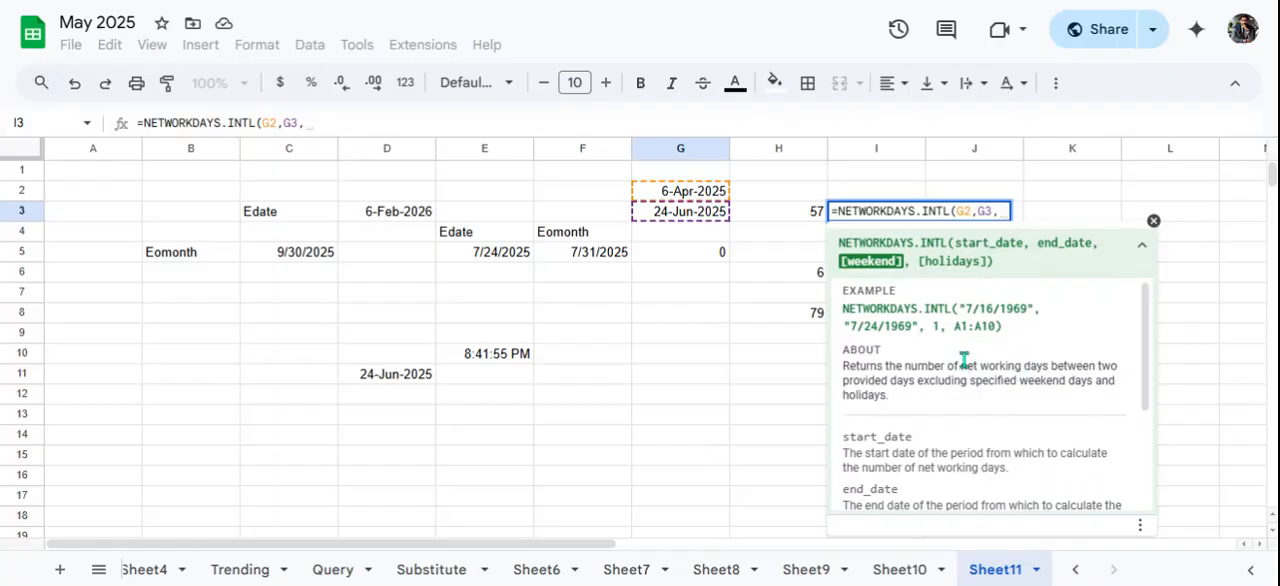
scroll(998, 352, down, 2)
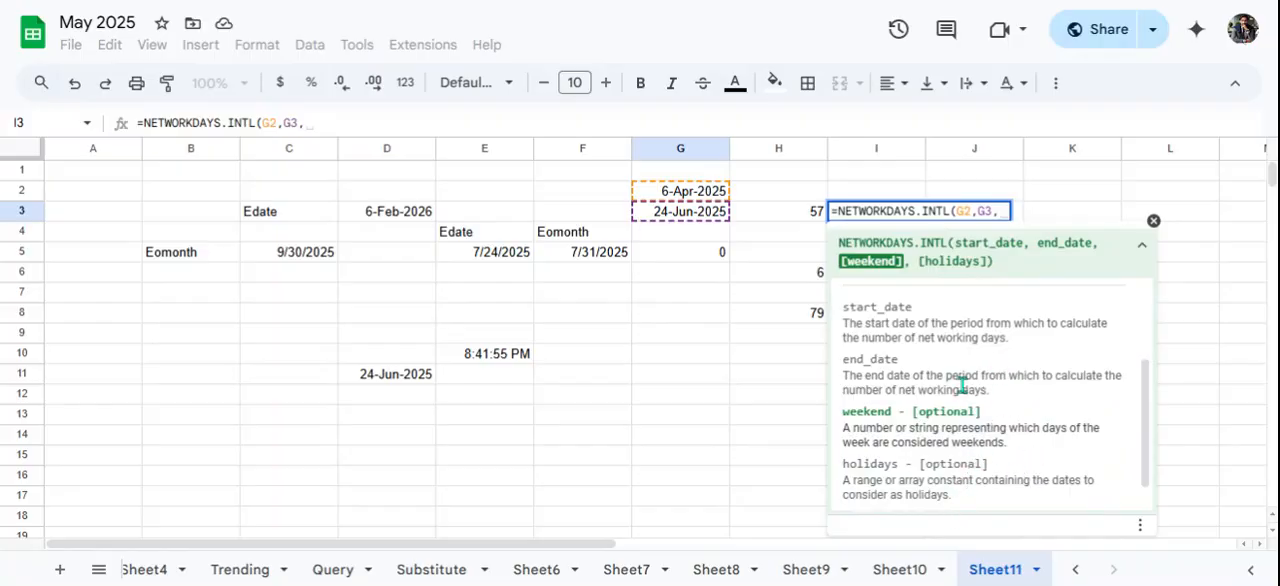
click(1006, 213)
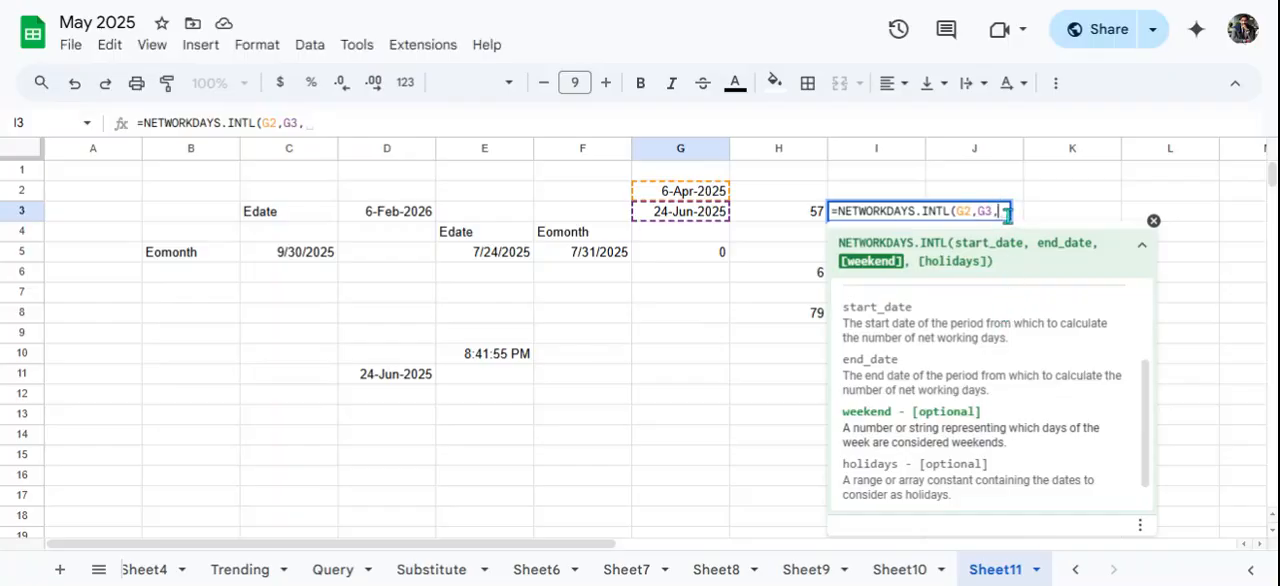
text(7)
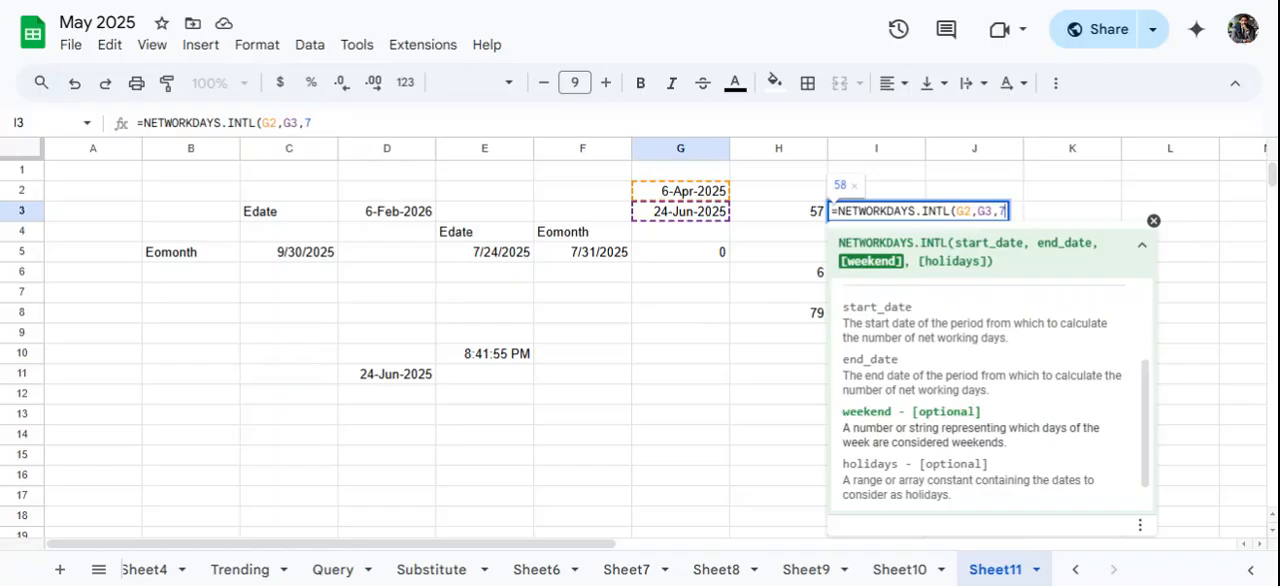
text())
key(Return)
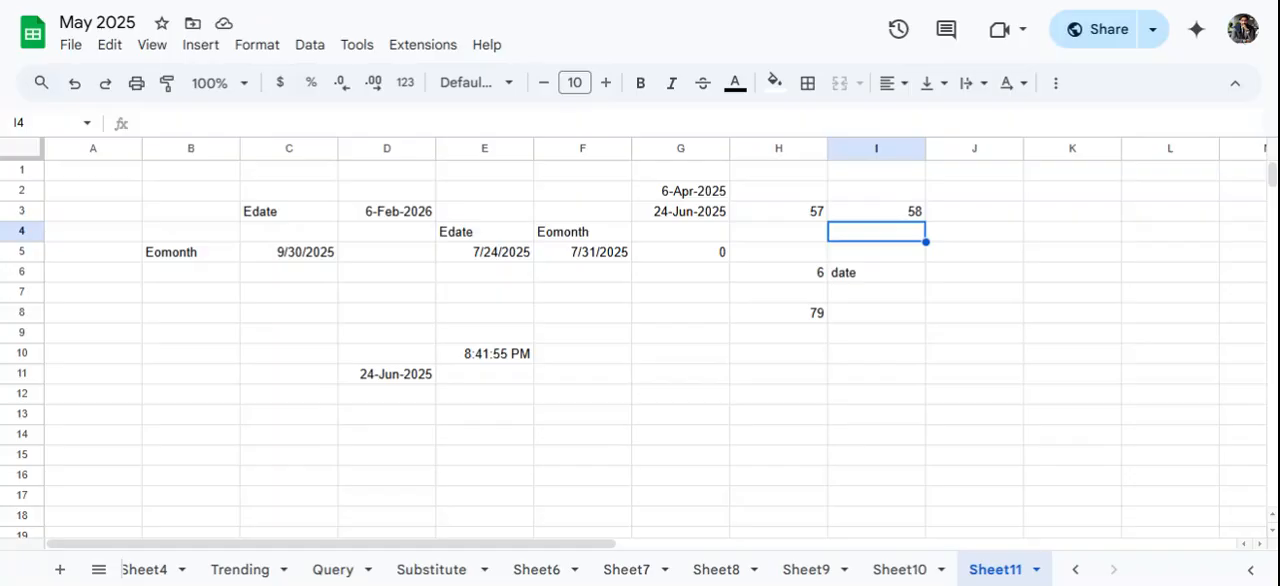
- Enter the formula =NOW() in J5 and widen column J to fit the full date and time
click(921, 311)
click(979, 258)
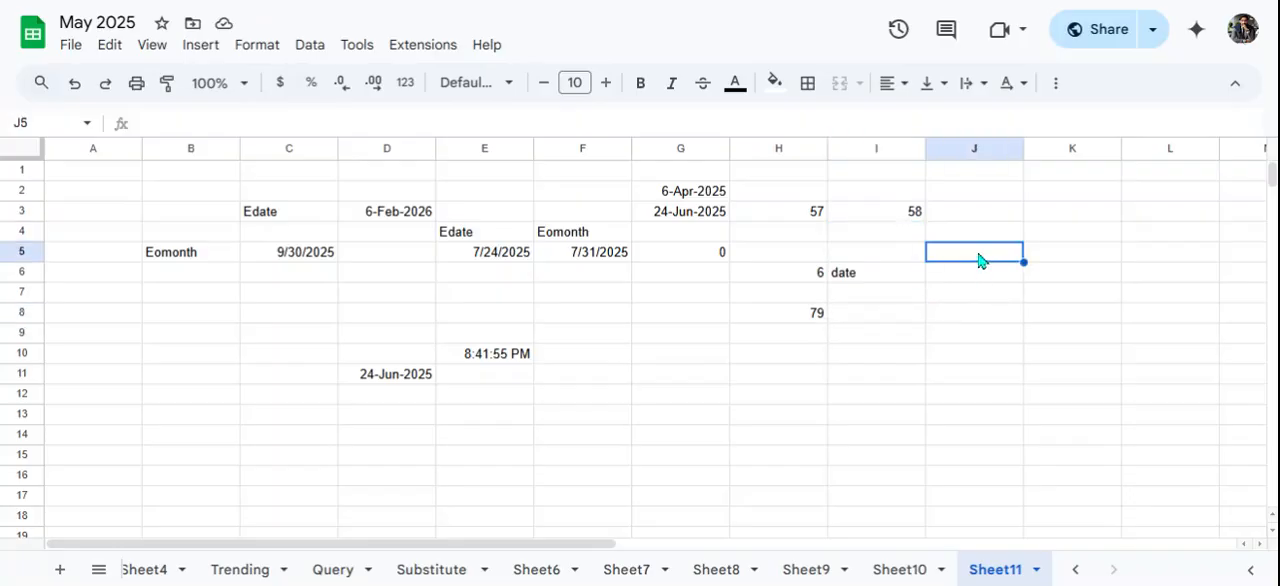
text(=now)
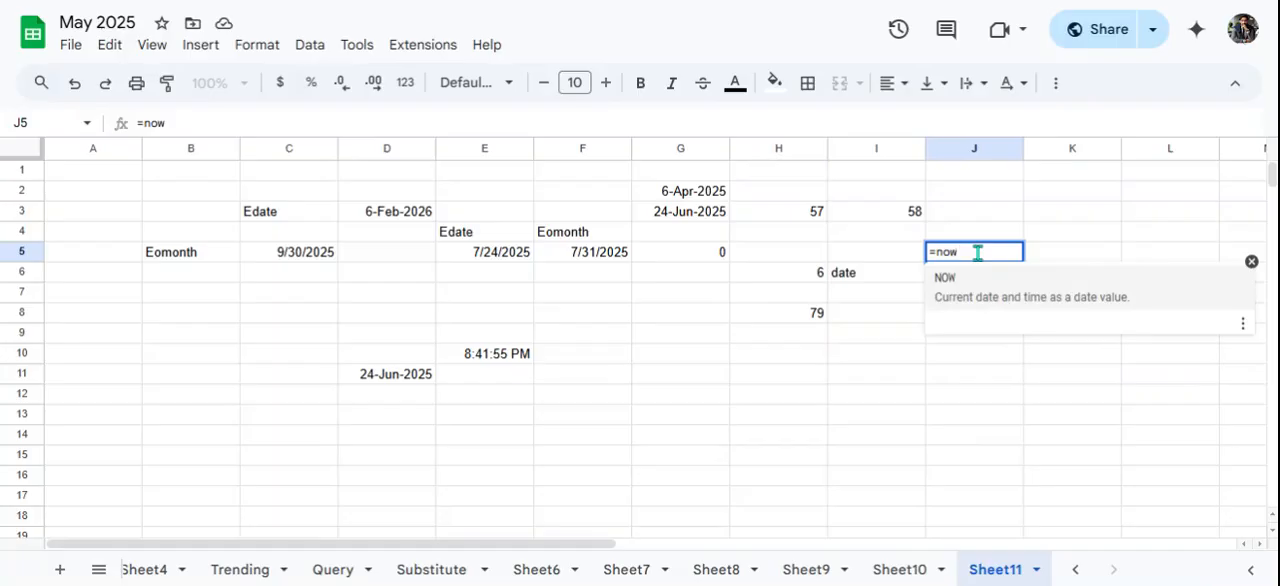
click(995, 300)
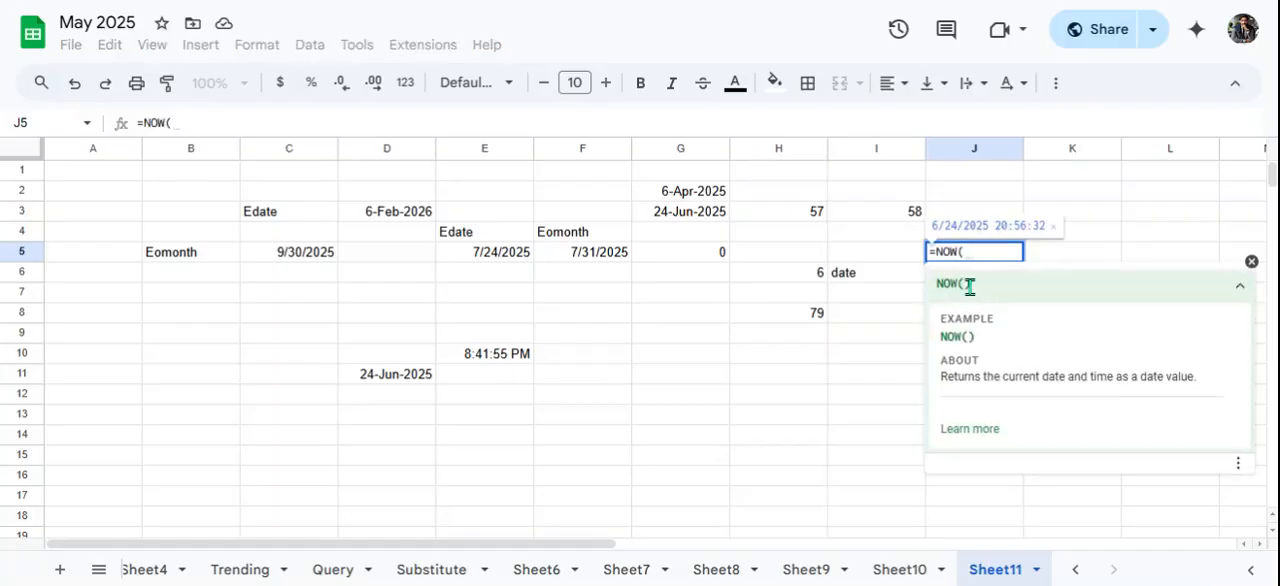
click(970, 286)
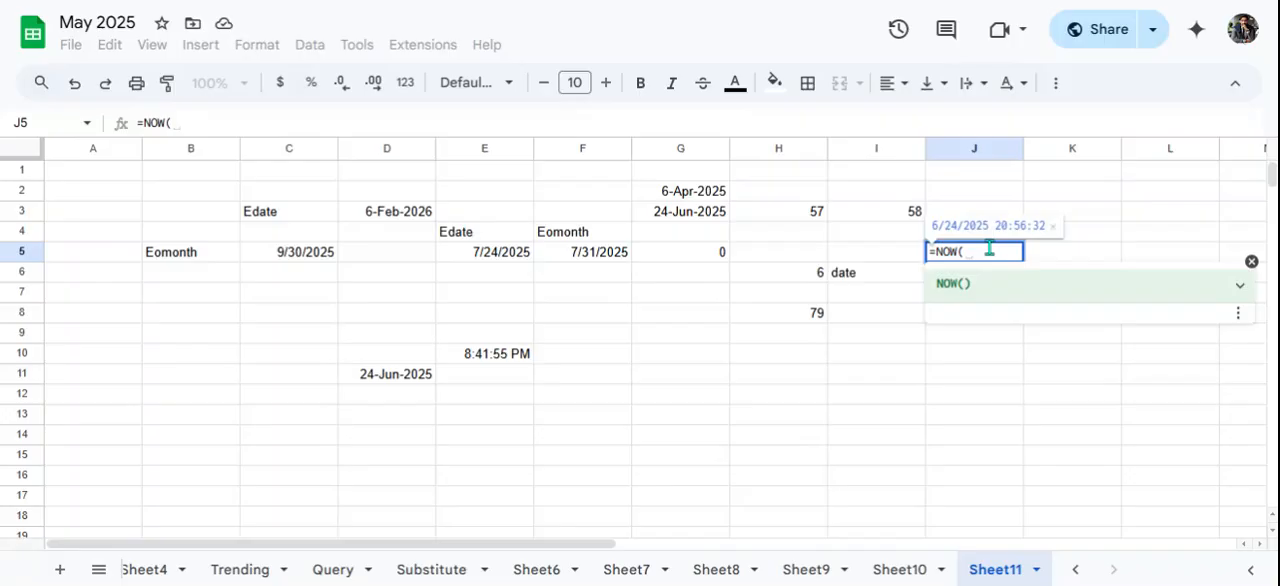
key(Return)
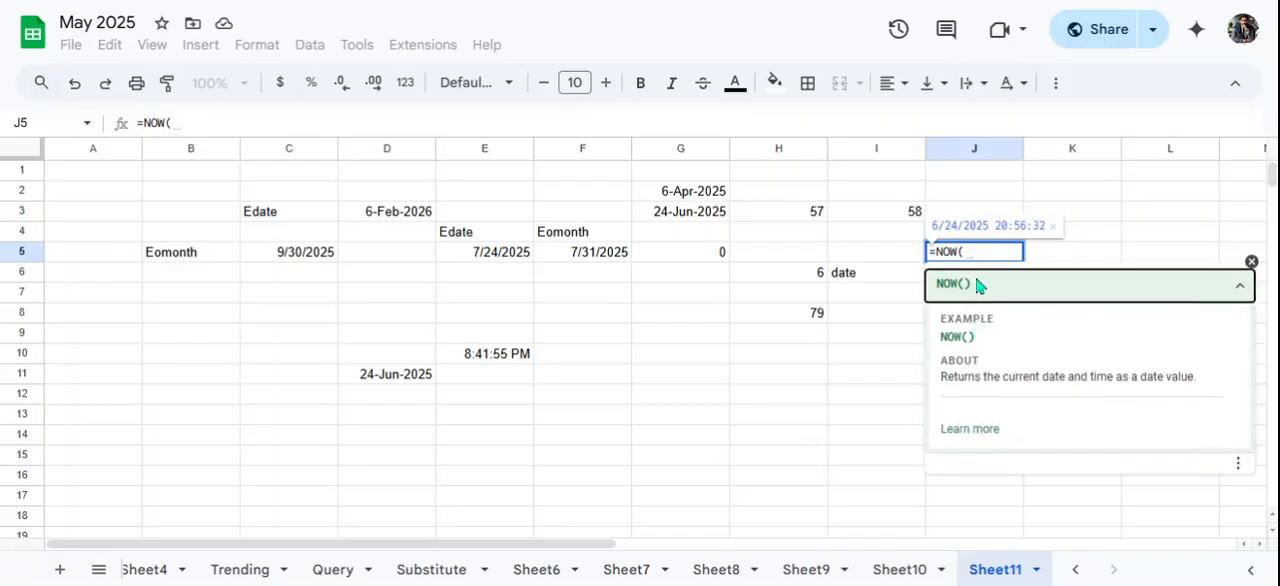
click(989, 250)
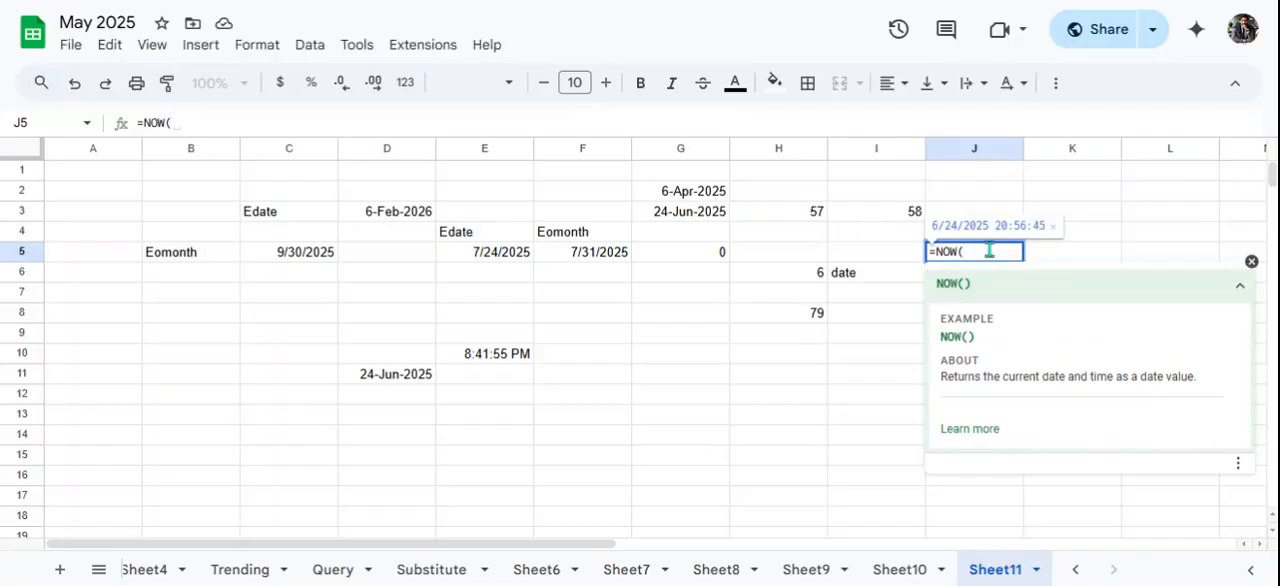
text())
key(Return)
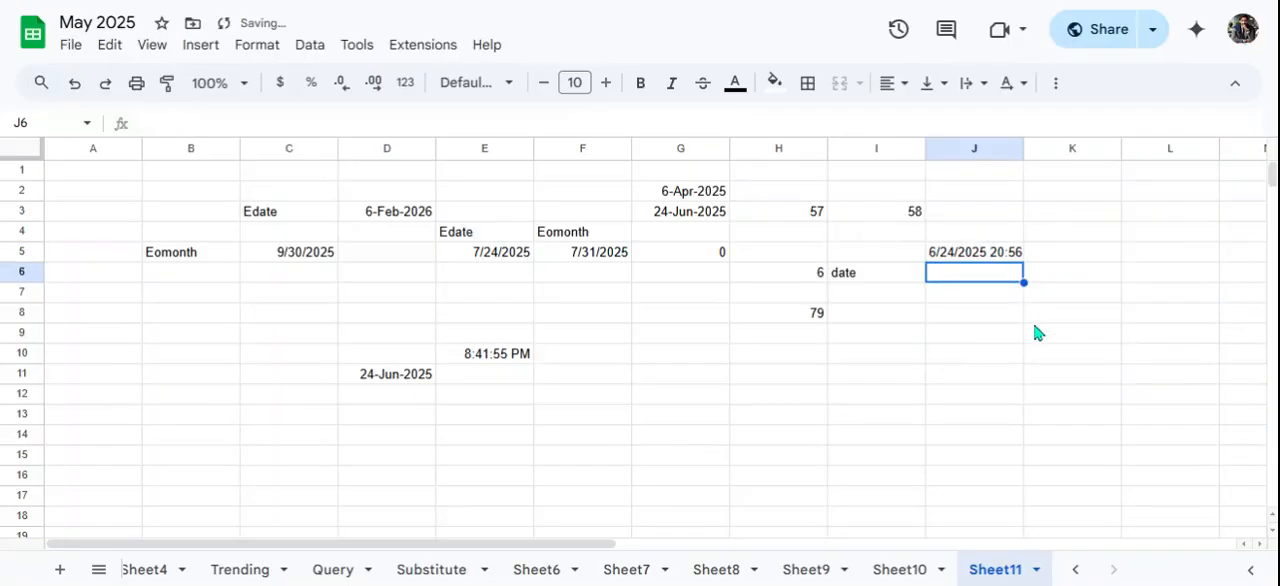
drag(1023, 148, 1104, 148)
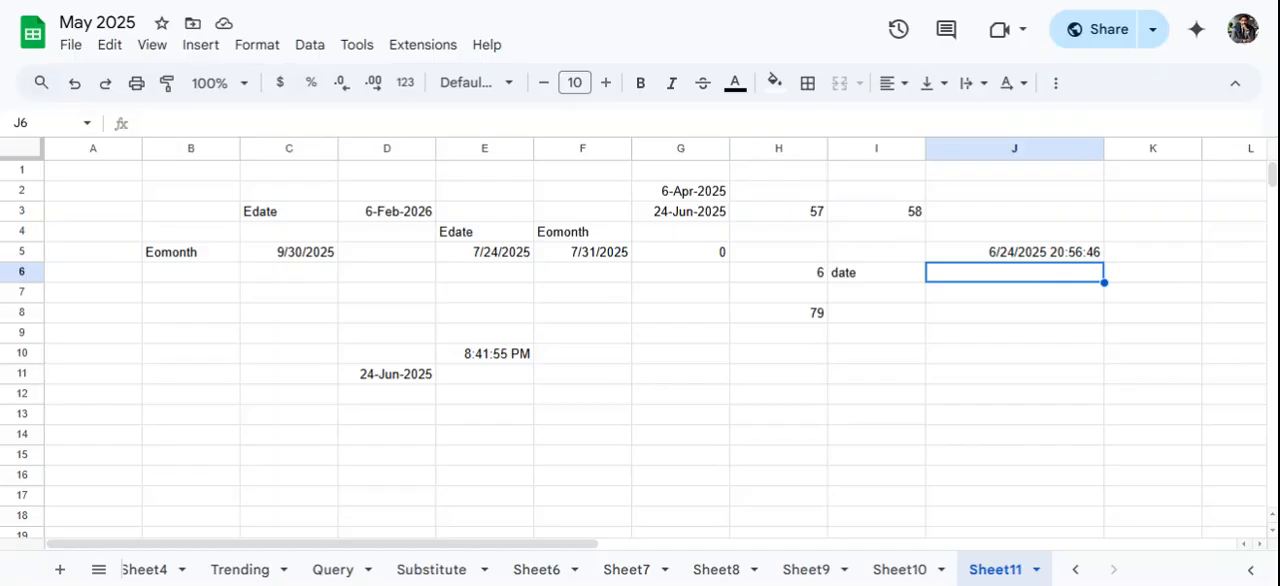
- Try the formula =TIME() without arguments in J7 and clear the cell
click(1005, 299)
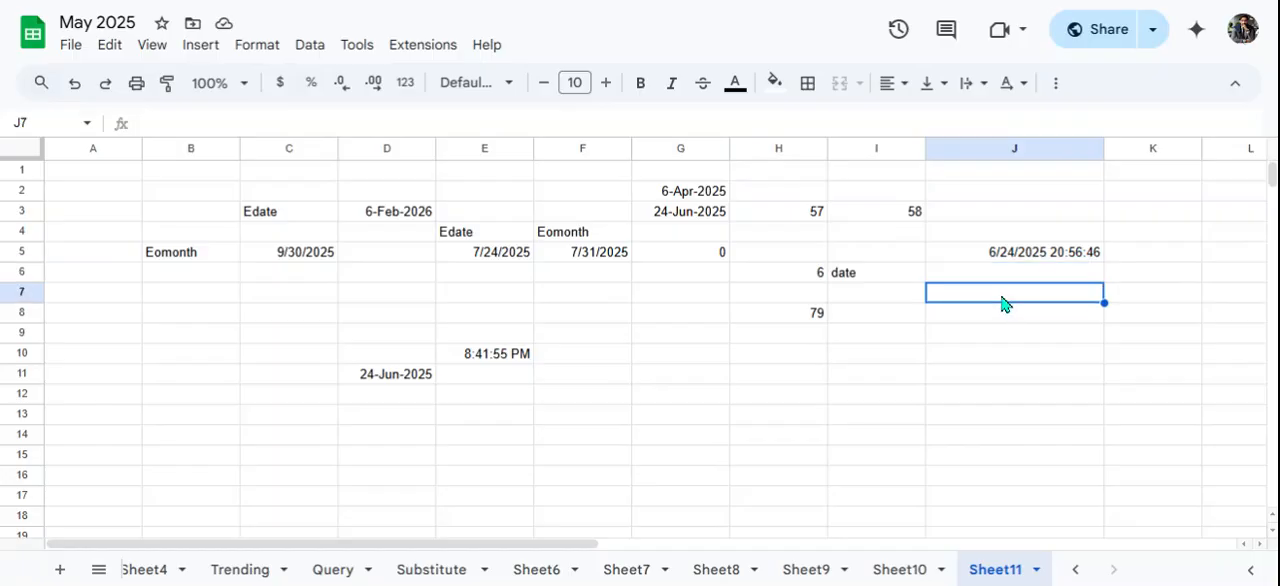
text(=)
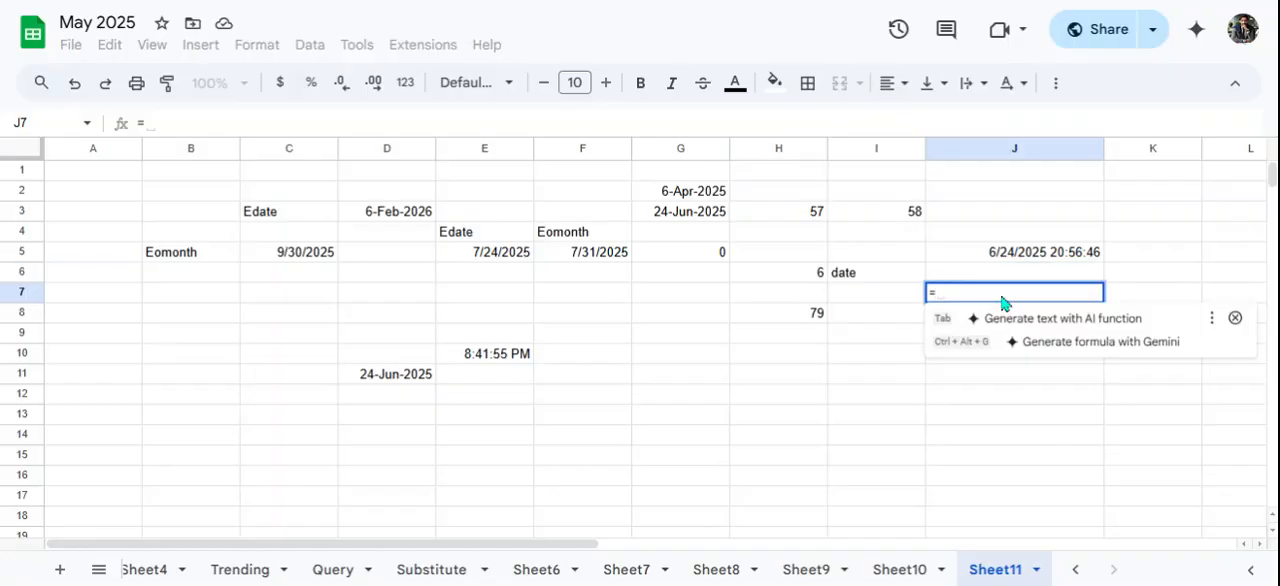
text(time)
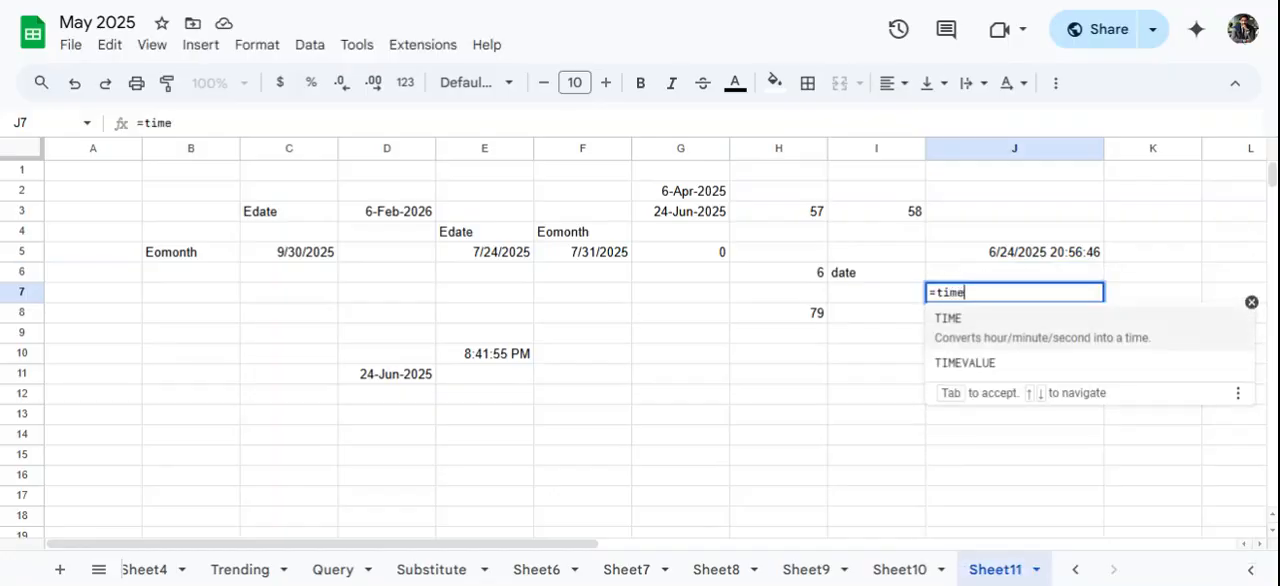
click(981, 329)
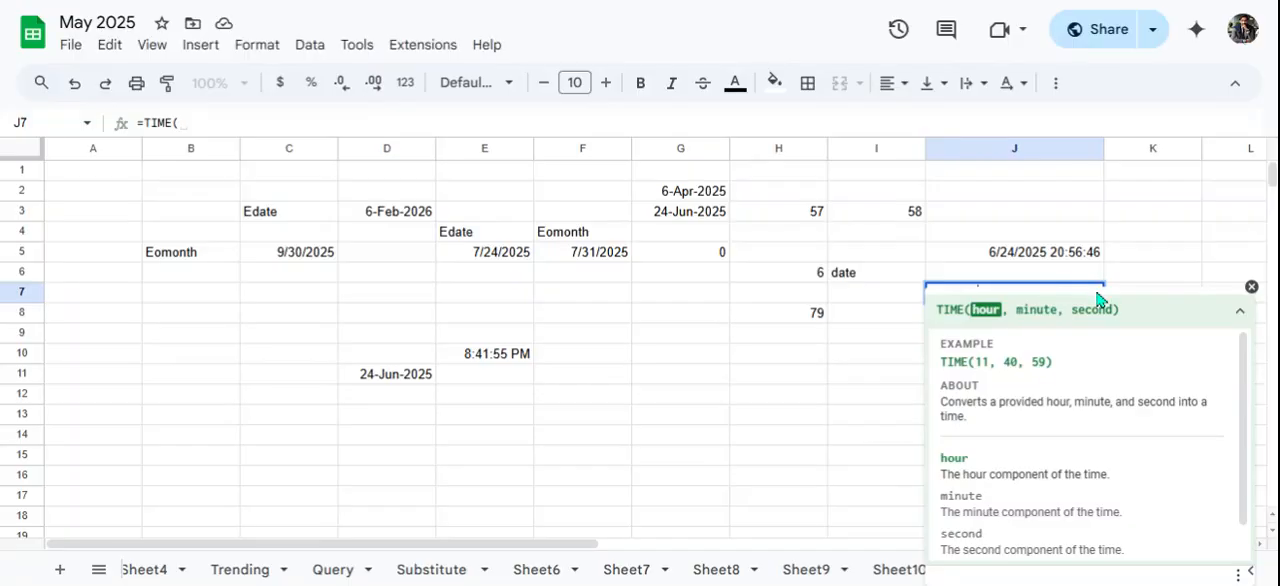
text())
key(Return)
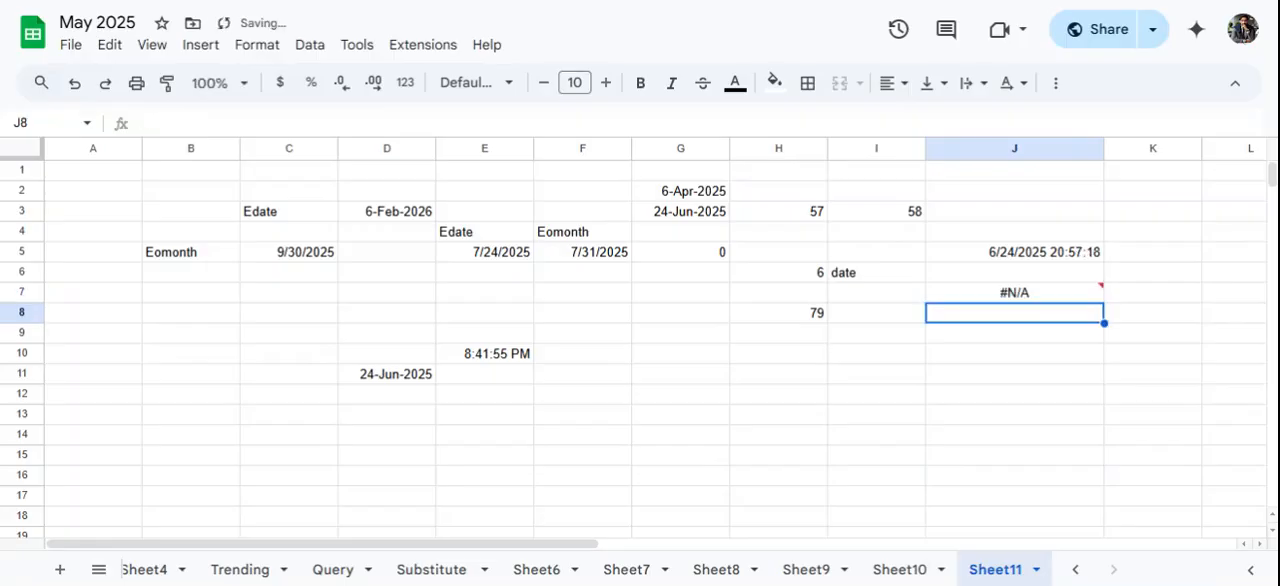
click(1016, 293)
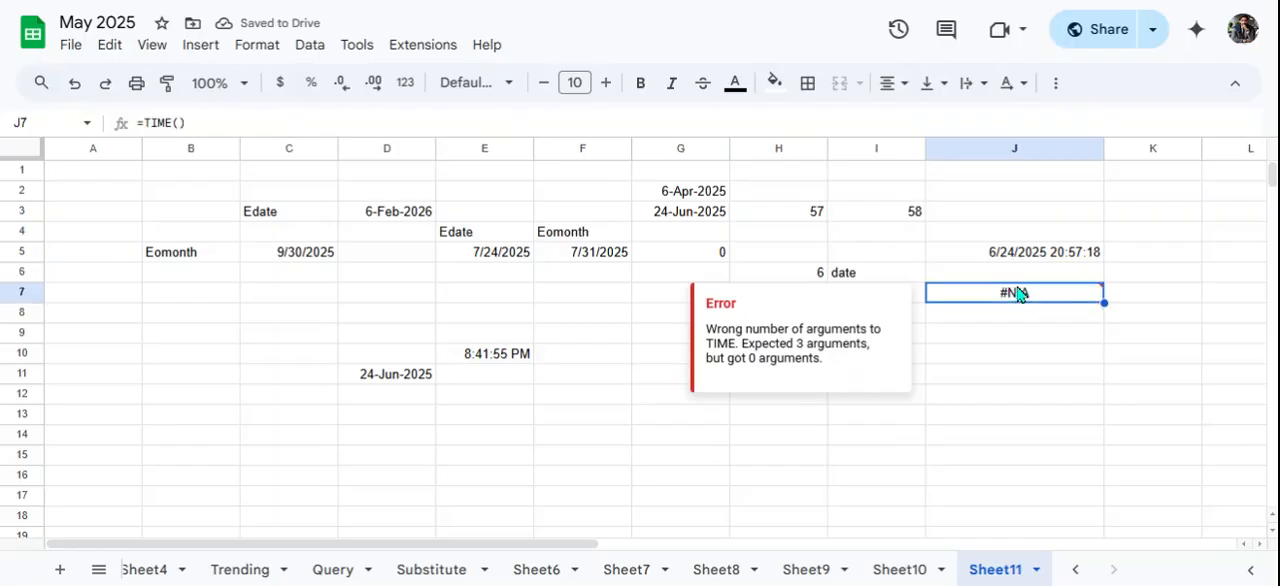
key(Delete)
- Enter a TIME formula in J7 with hour 2, minute 10 and second 12
text(=time)
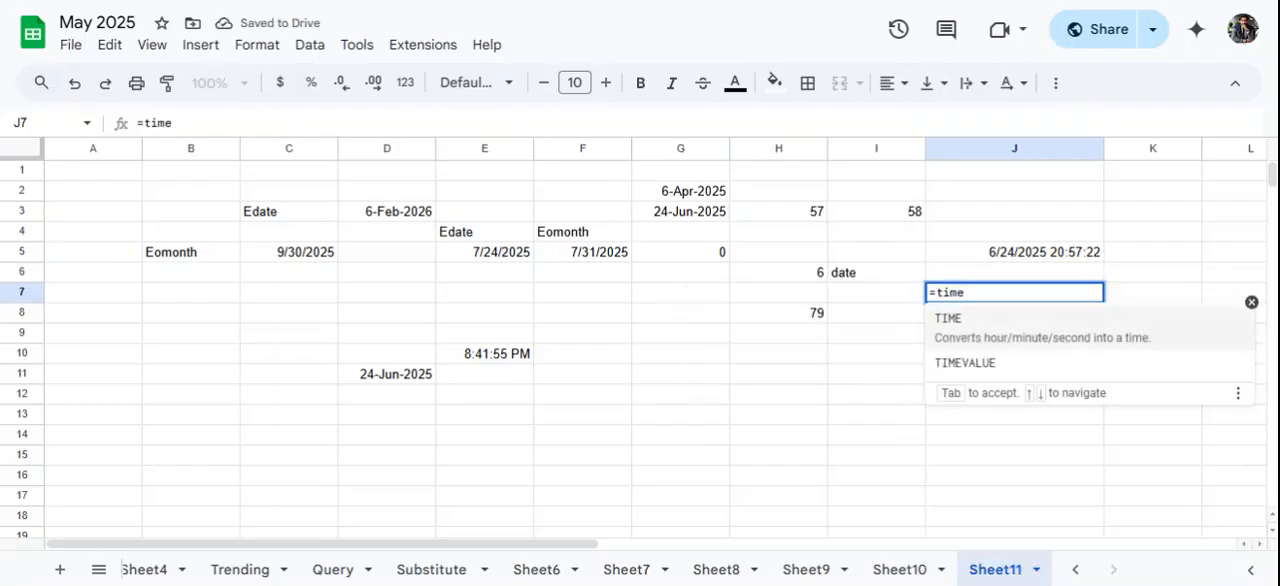
click(1017, 337)
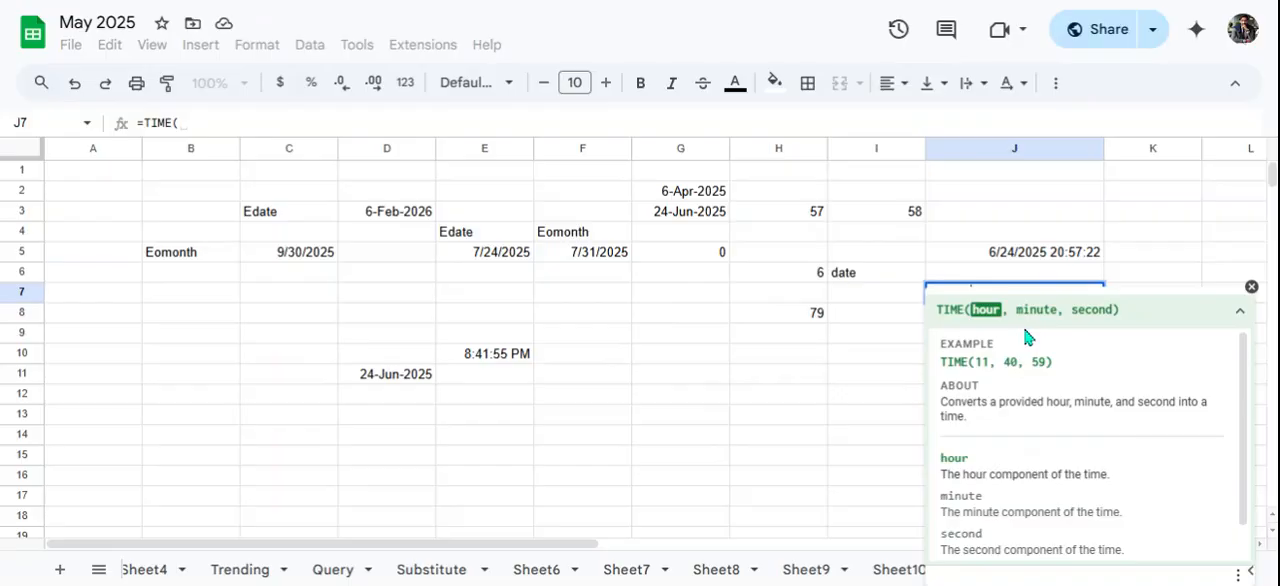
text(2)
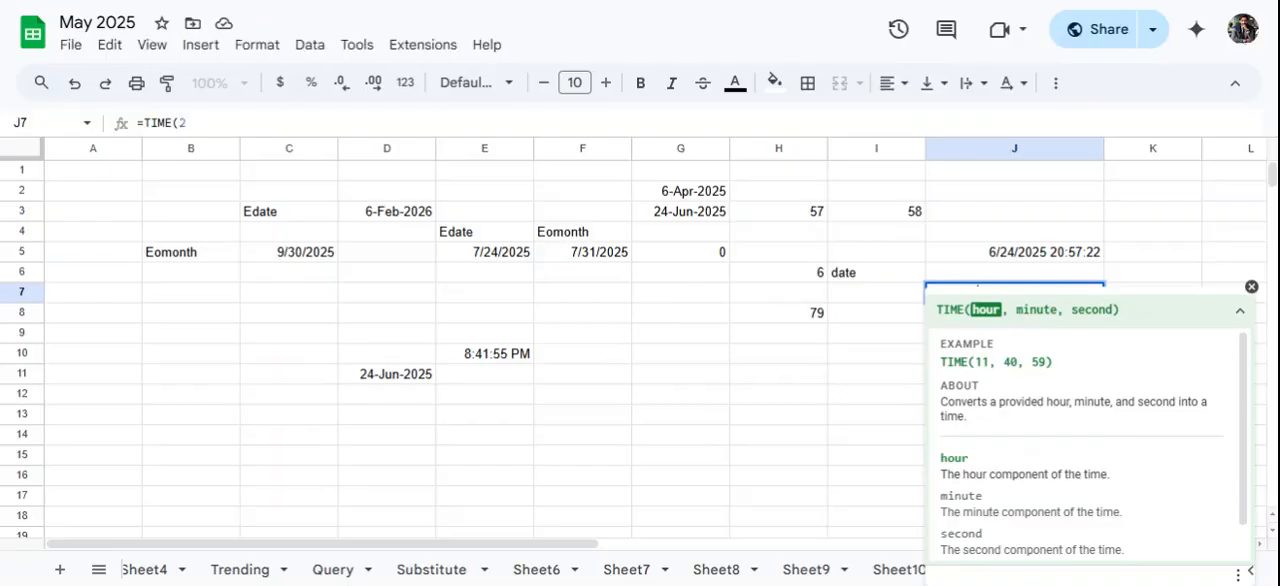
text(,10)
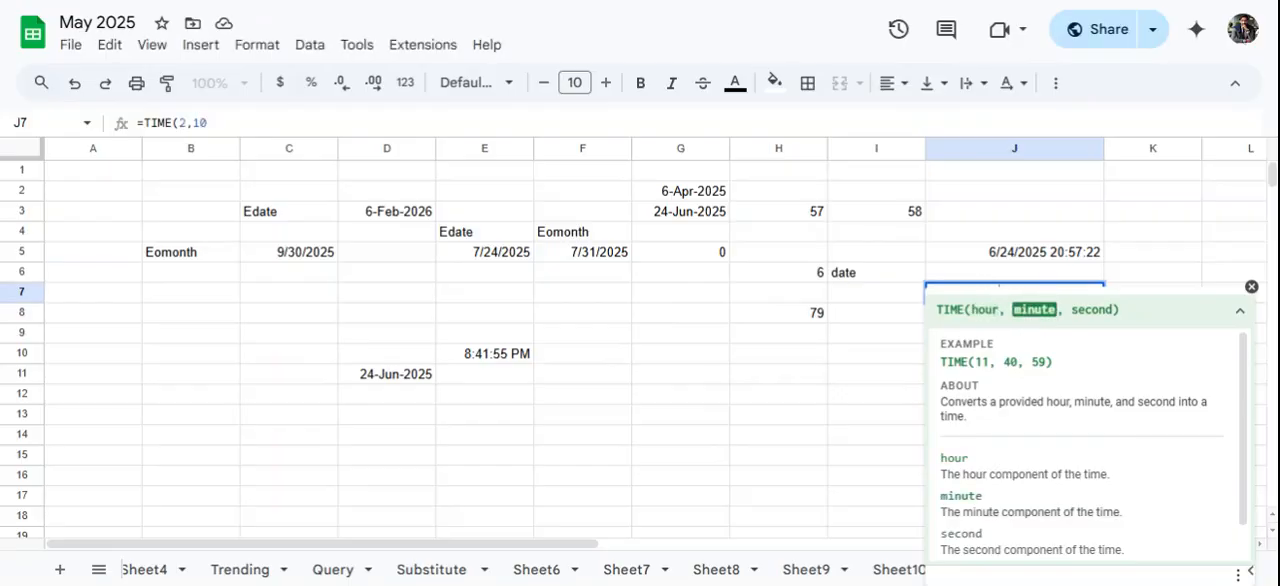
text(,12)
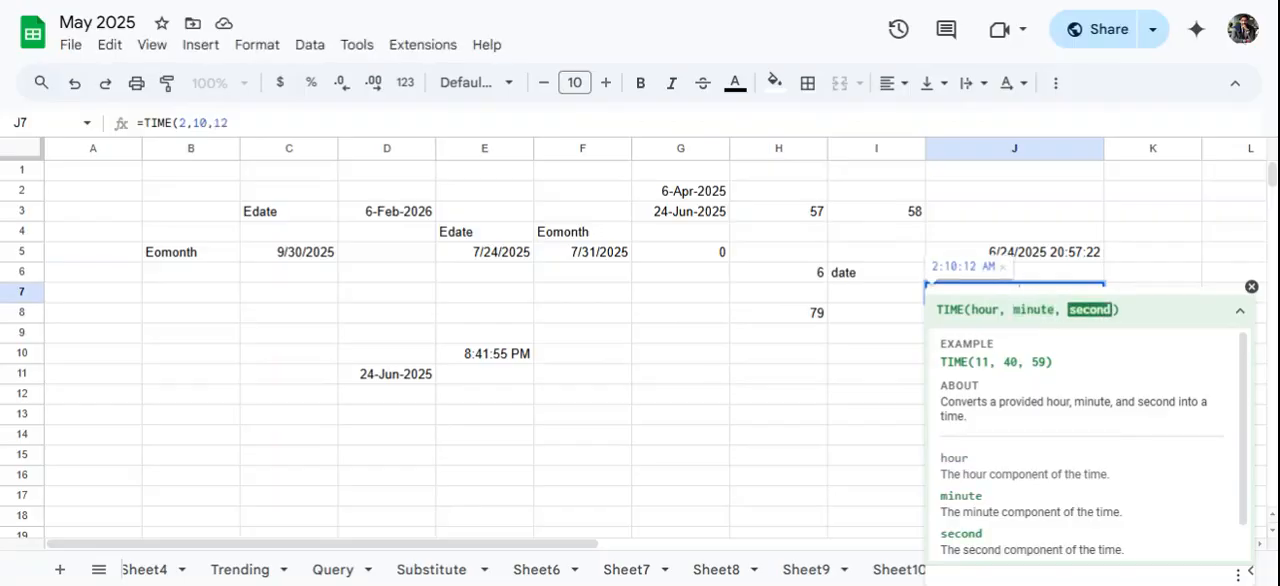
key(Return)
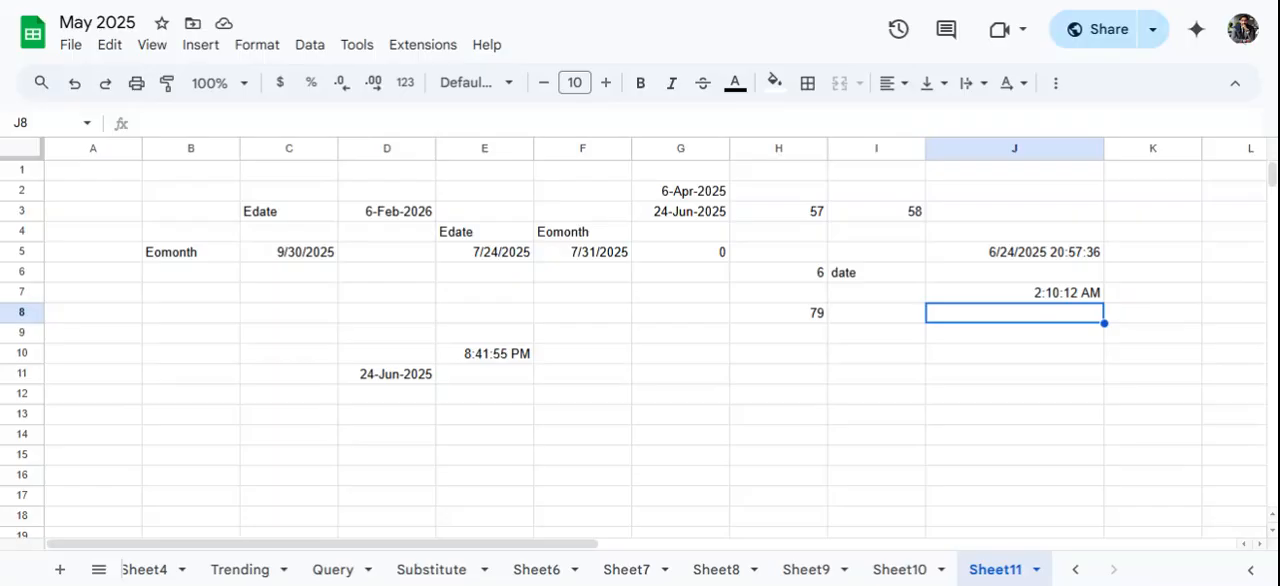
- Enter the formula =TODAY() in cell H9 and select that cell to review it
click(741, 340)
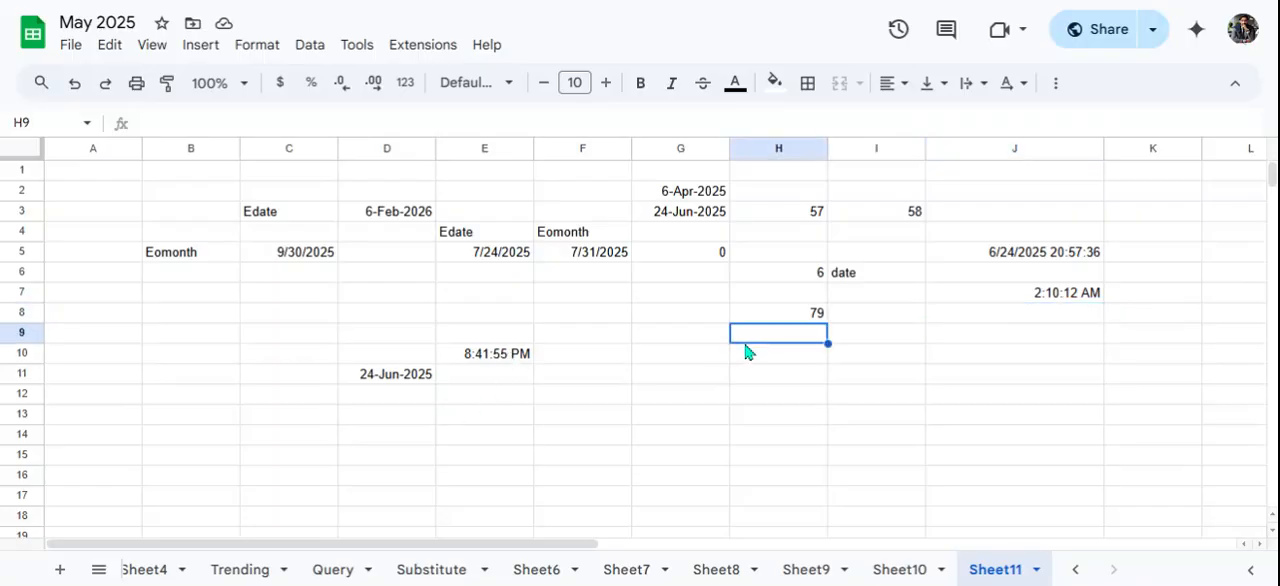
text(=today)
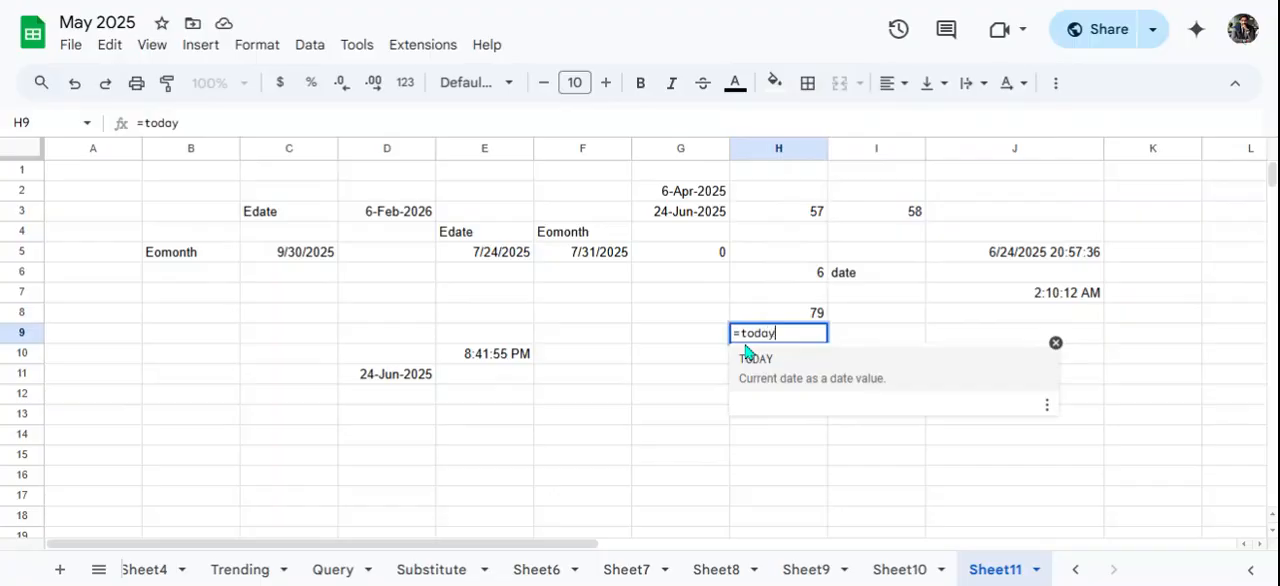
click(774, 380)
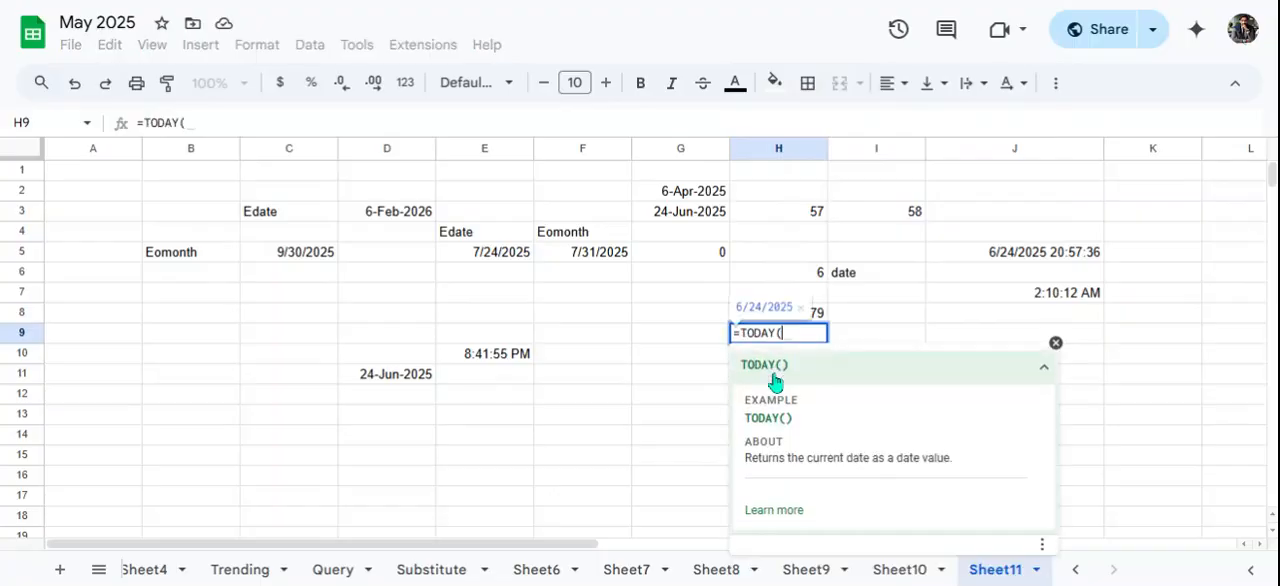
text())
key(Return)
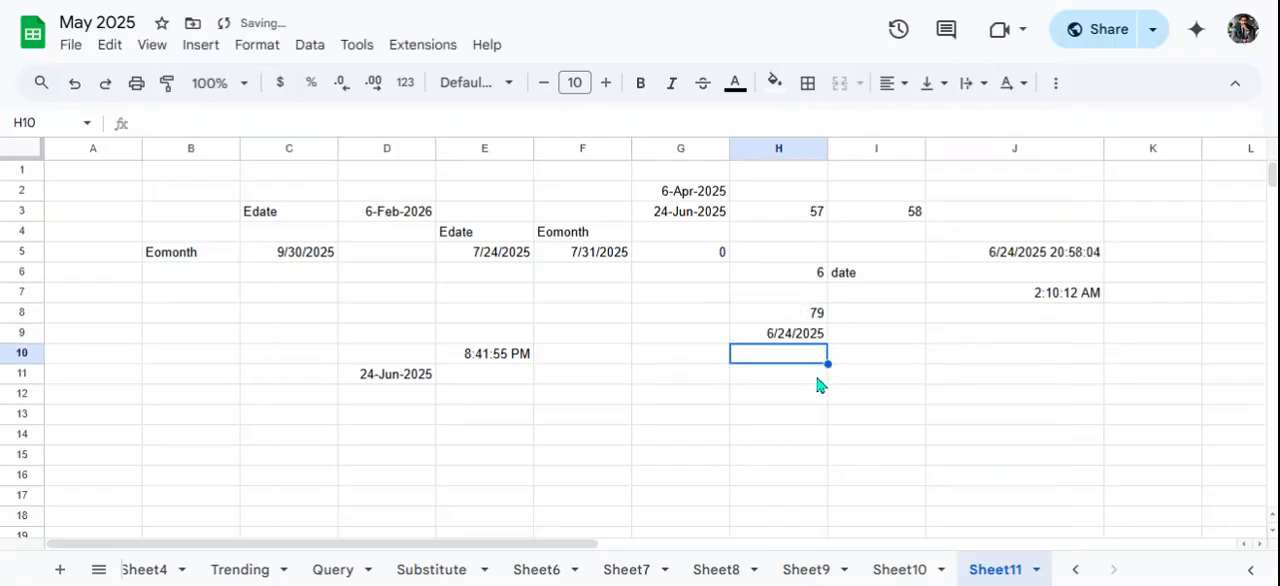
click(790, 336)
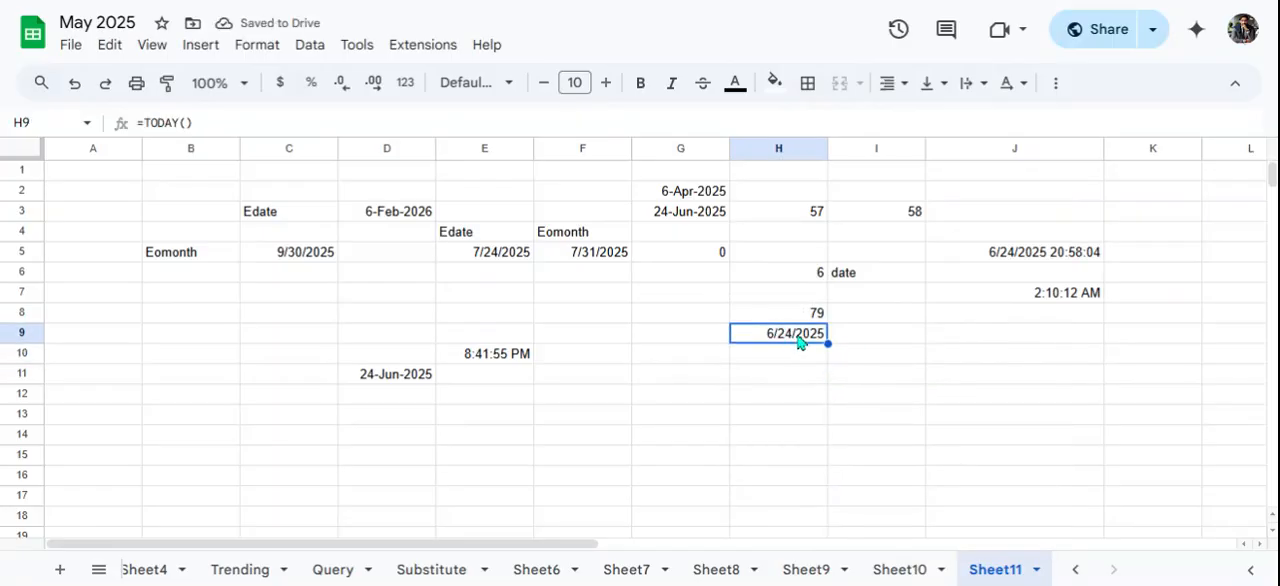
- Label the current date and time formula in column J by entering Now in cell I5
click(914, 256)
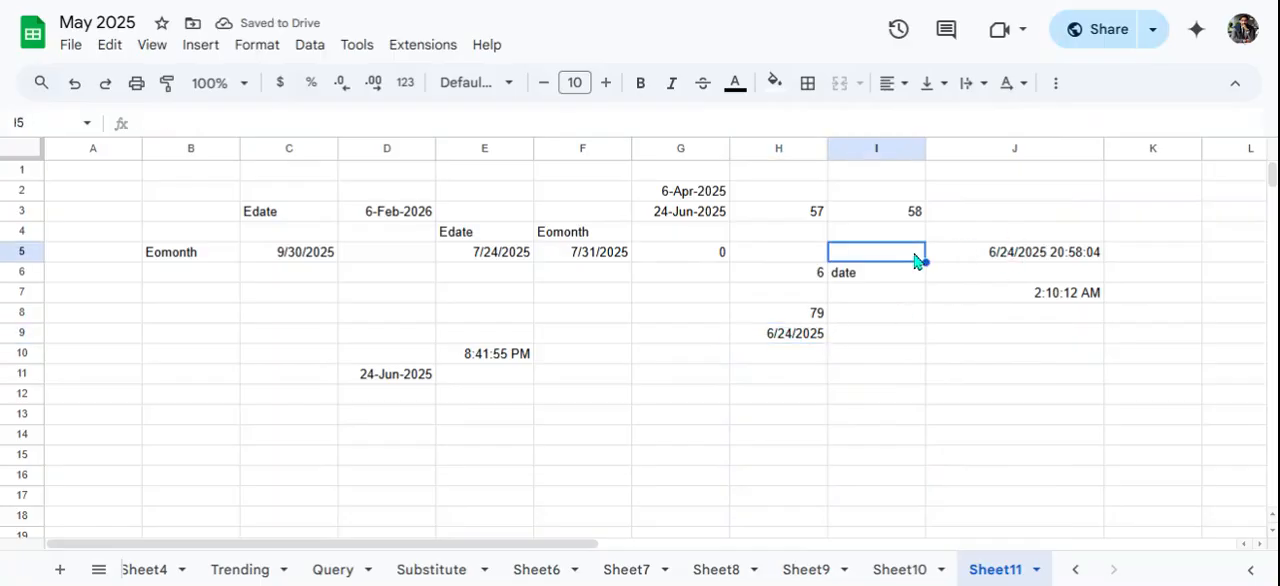
text(Now)
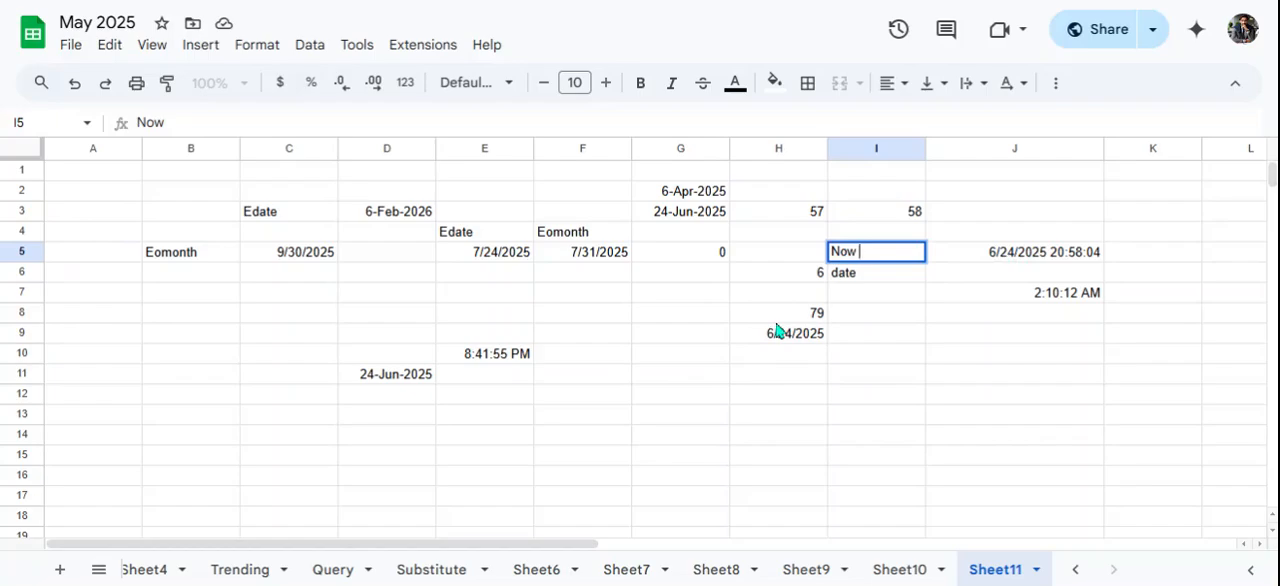
click(645, 381)
- Enter a WEEKDAY formula in cell H11 that uses the date in G3
click(750, 381)
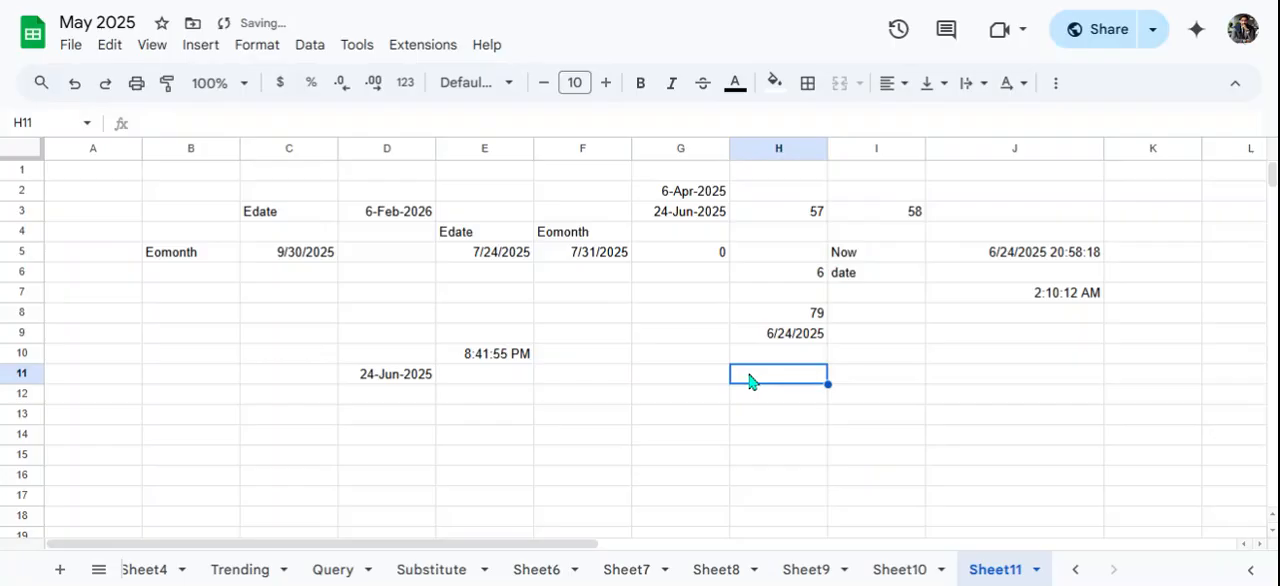
text(=weekday)
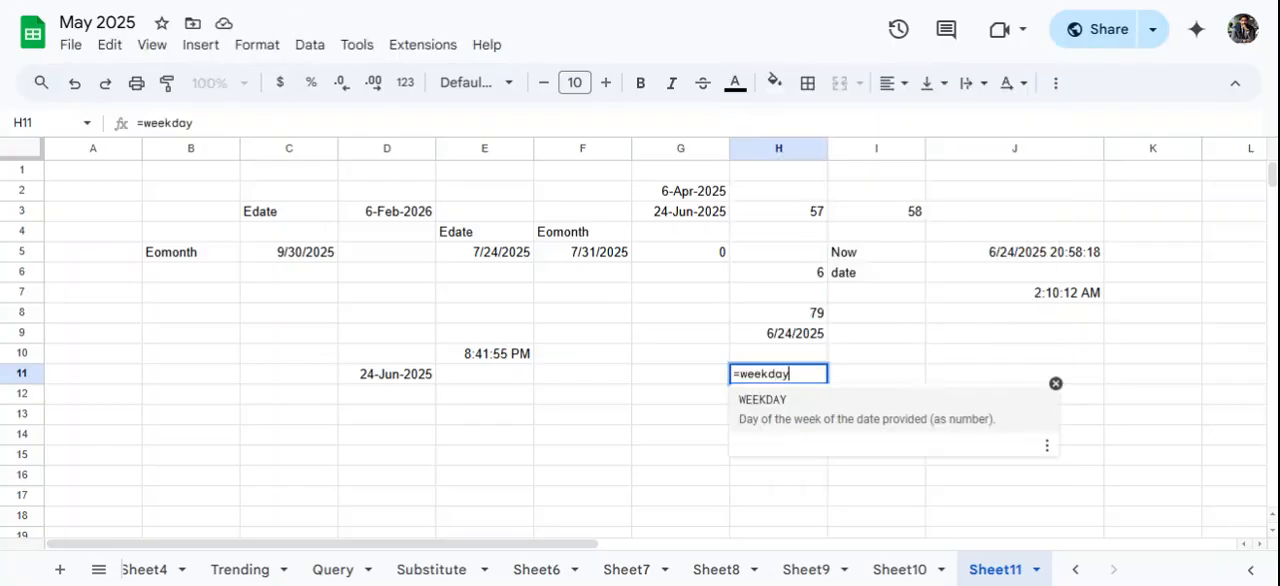
click(773, 400)
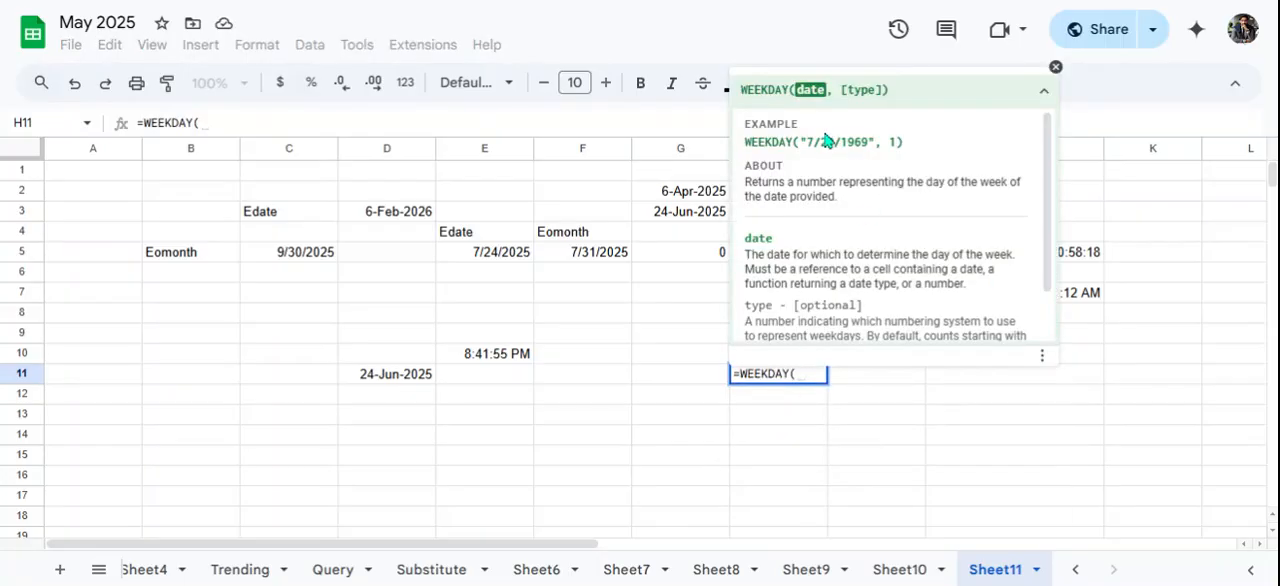
click(684, 214)
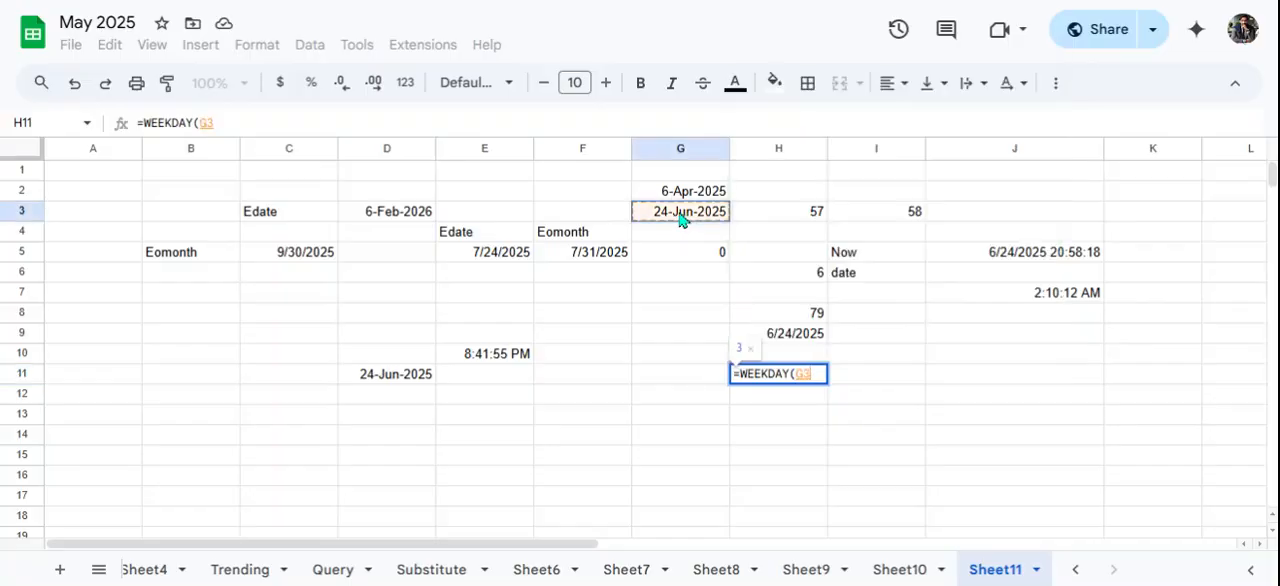
key(Return)
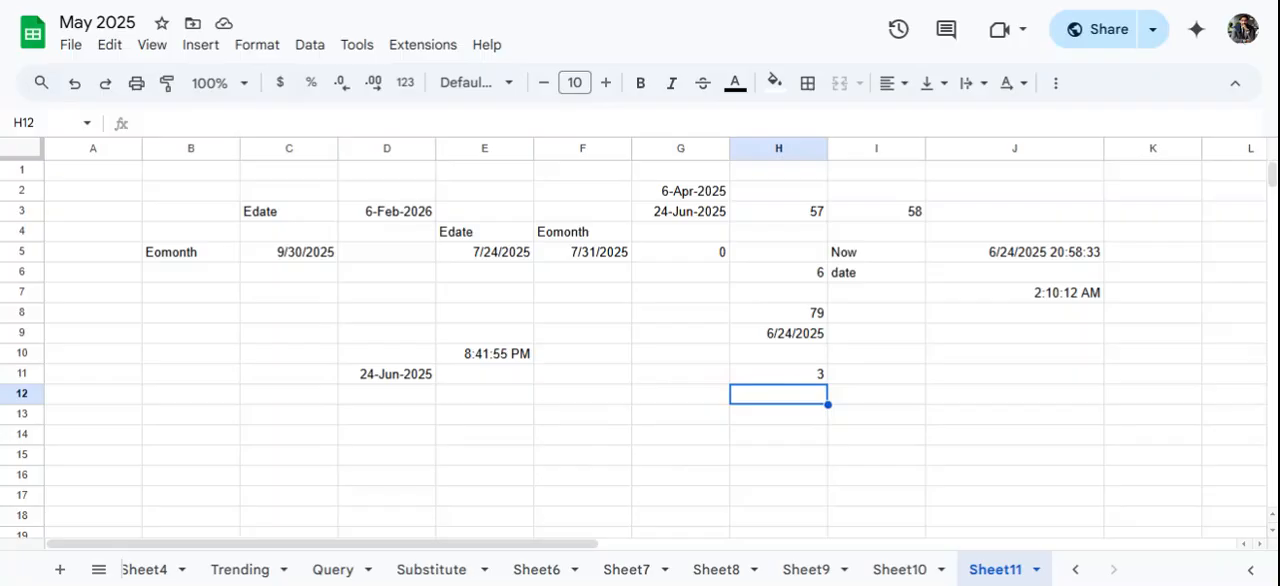
- Enter the label Weekday in cell I11 beside the WEEKDAY formula
click(842, 380)
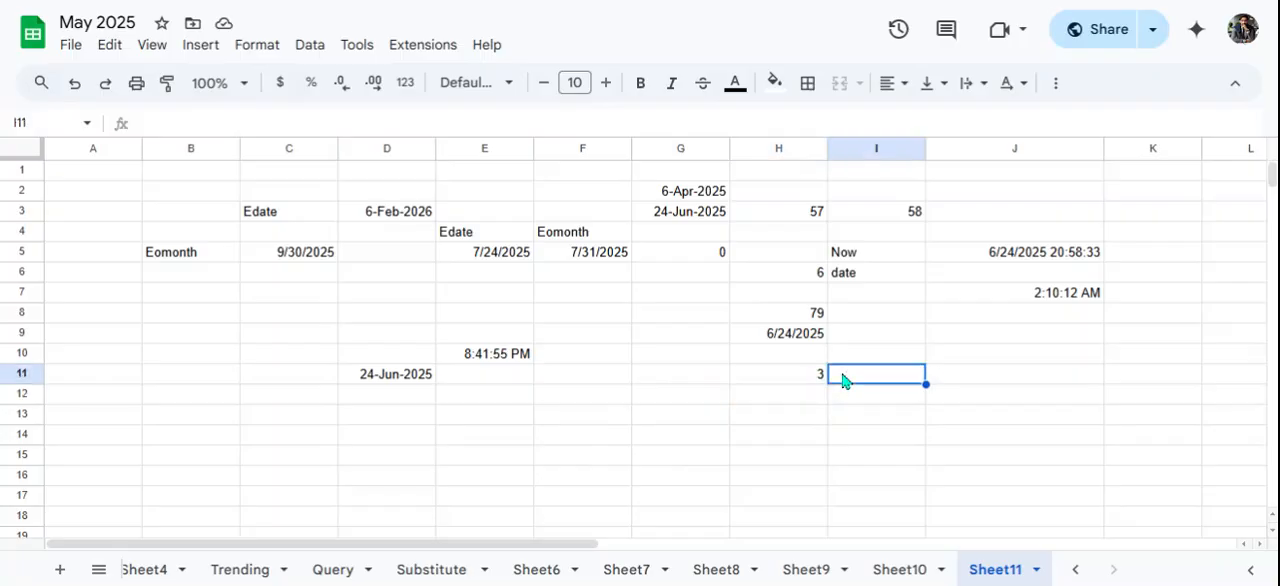
text(Weekday)
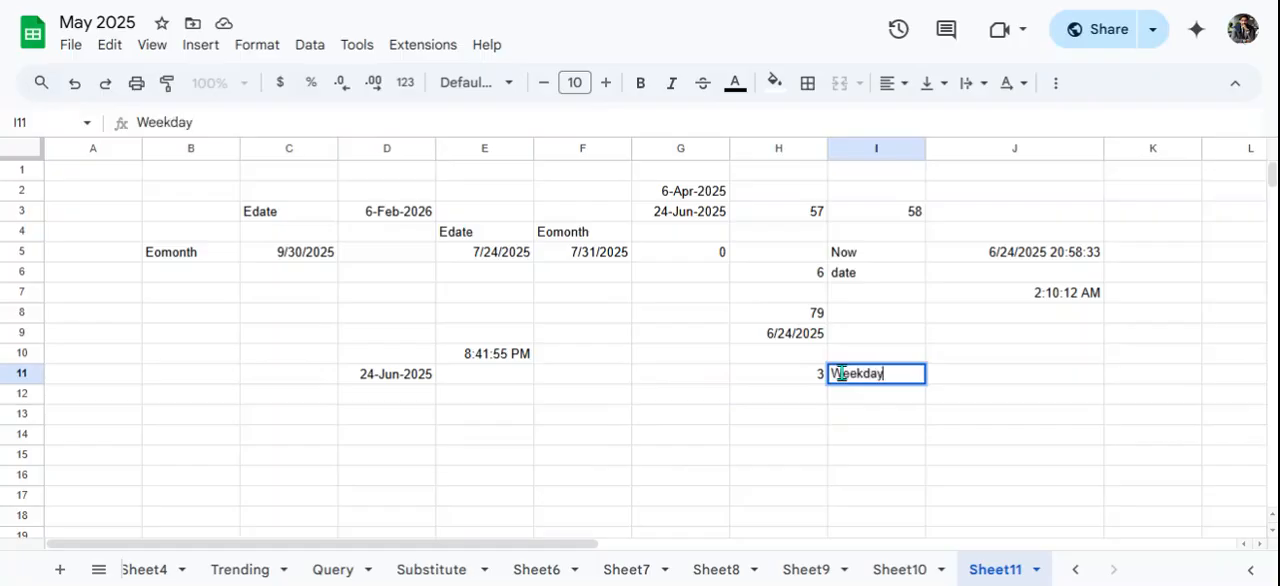
key(Return)
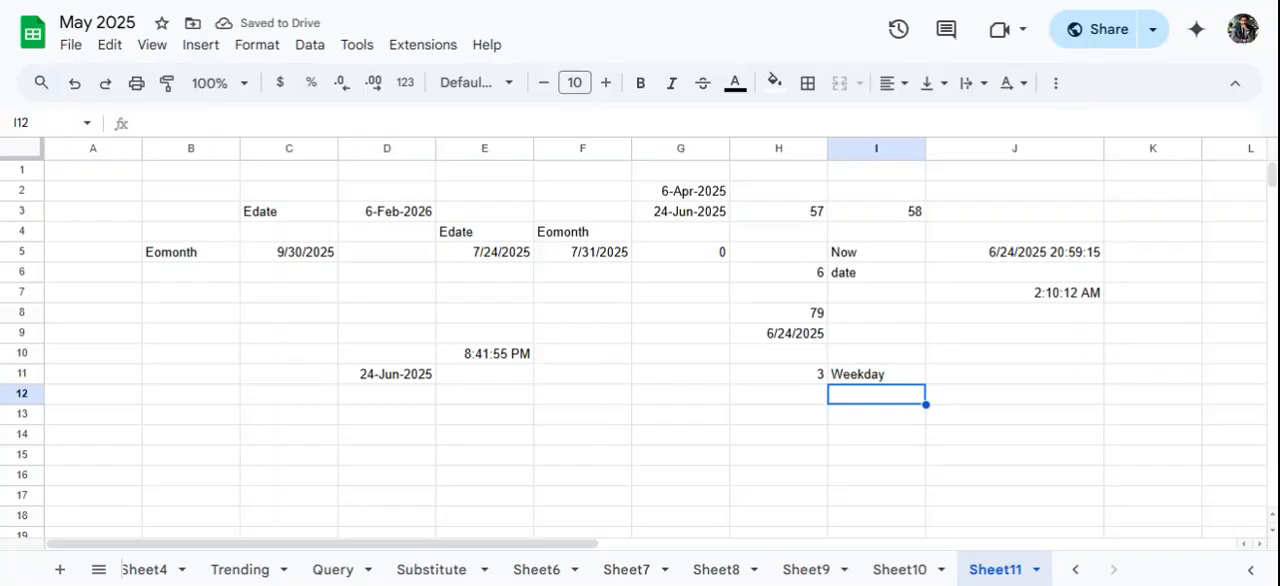
click(621, 400)
text(=)
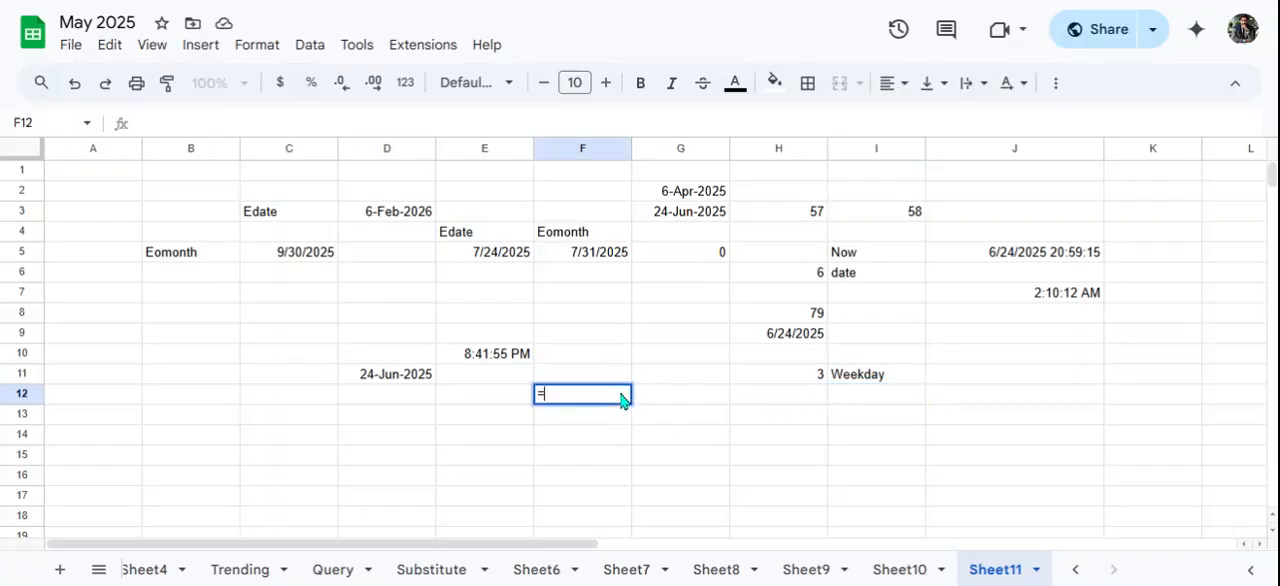
text(worday)
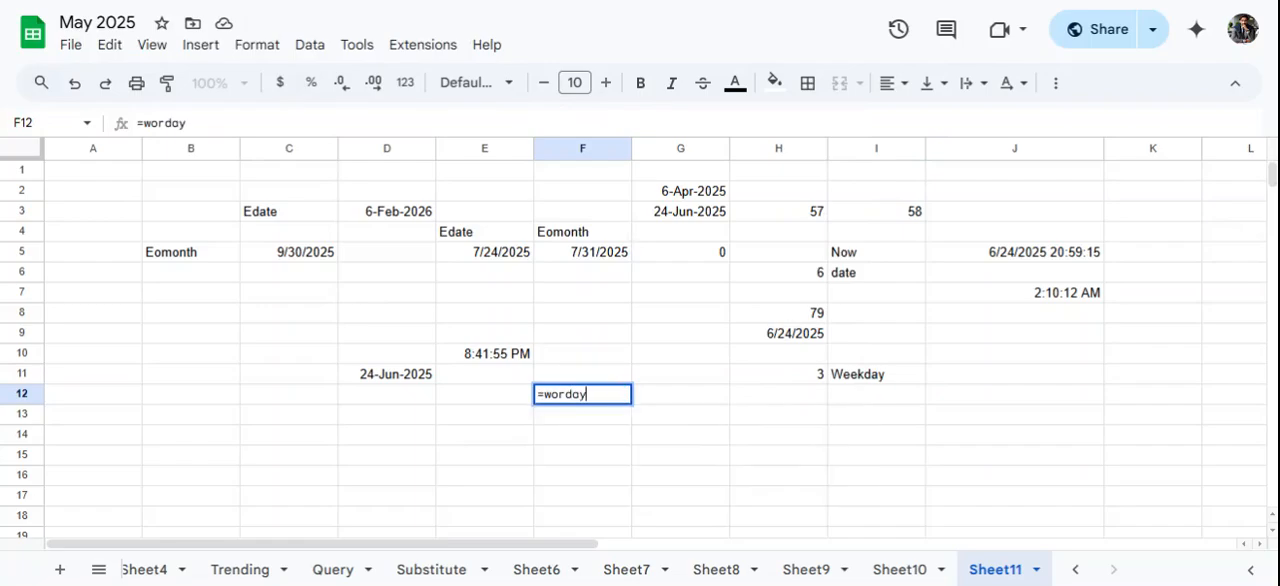
key(BackSpace)
key(BackSpace)
key(BackSpace)
key(BackSpace)
key(BackSpace)
key(BackSpace)
key(BackSpace)
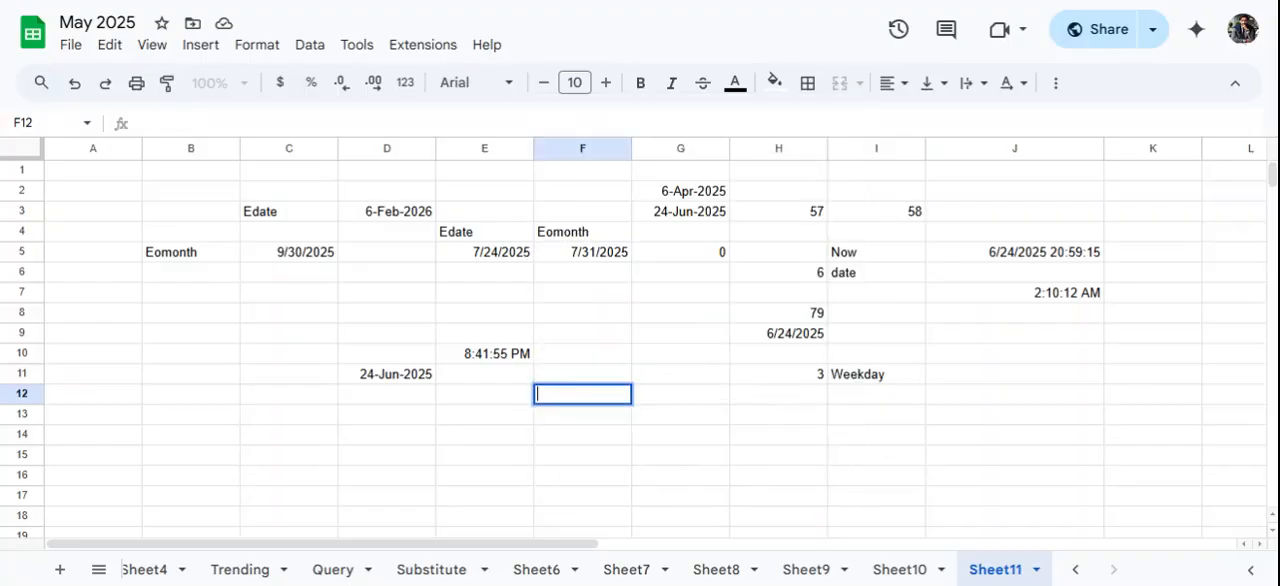
- Enter the formula =WORKDAY(G3,5) in cell F8 and reselect that cell to review it
click(573, 318)
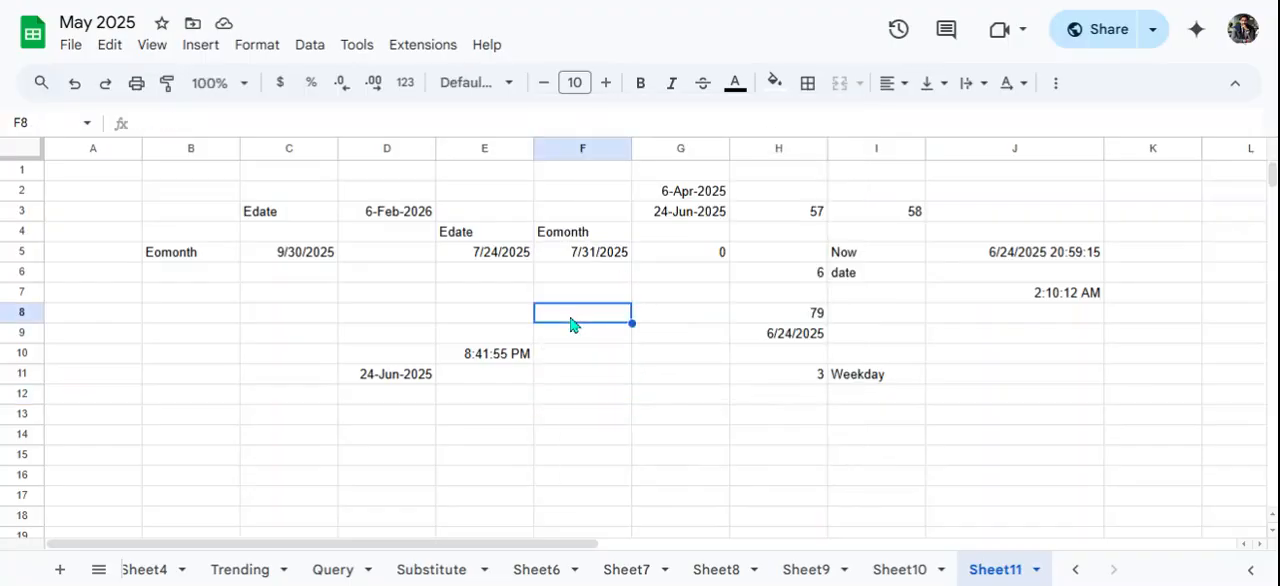
text(=workda)
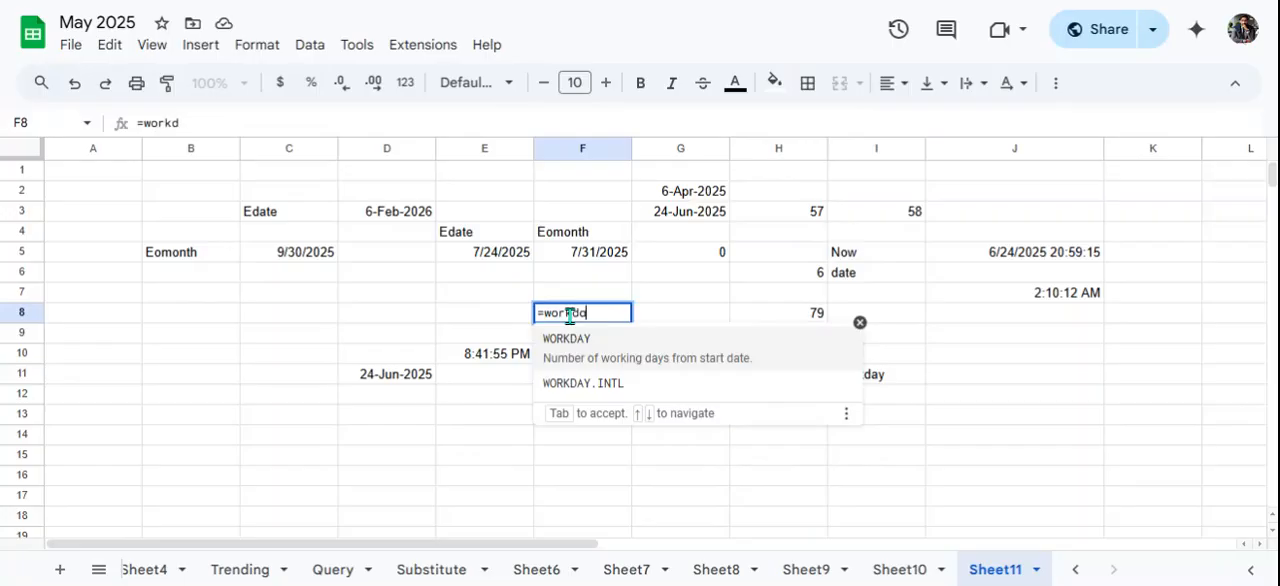
text(y)
click(688, 362)
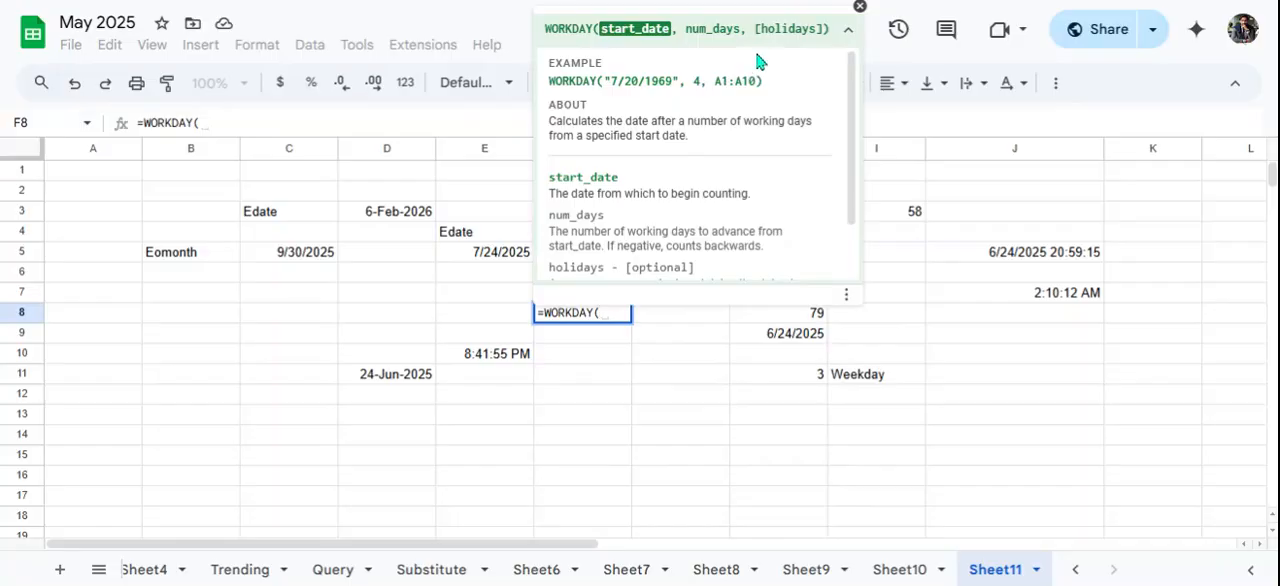
click(845, 35)
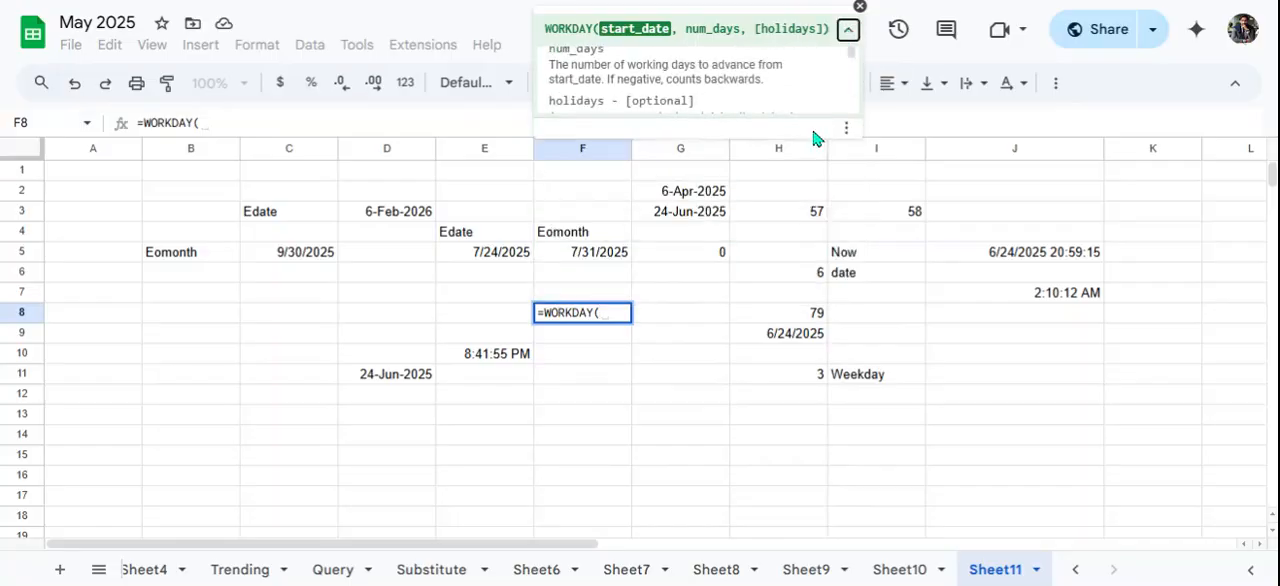
click(686, 210)
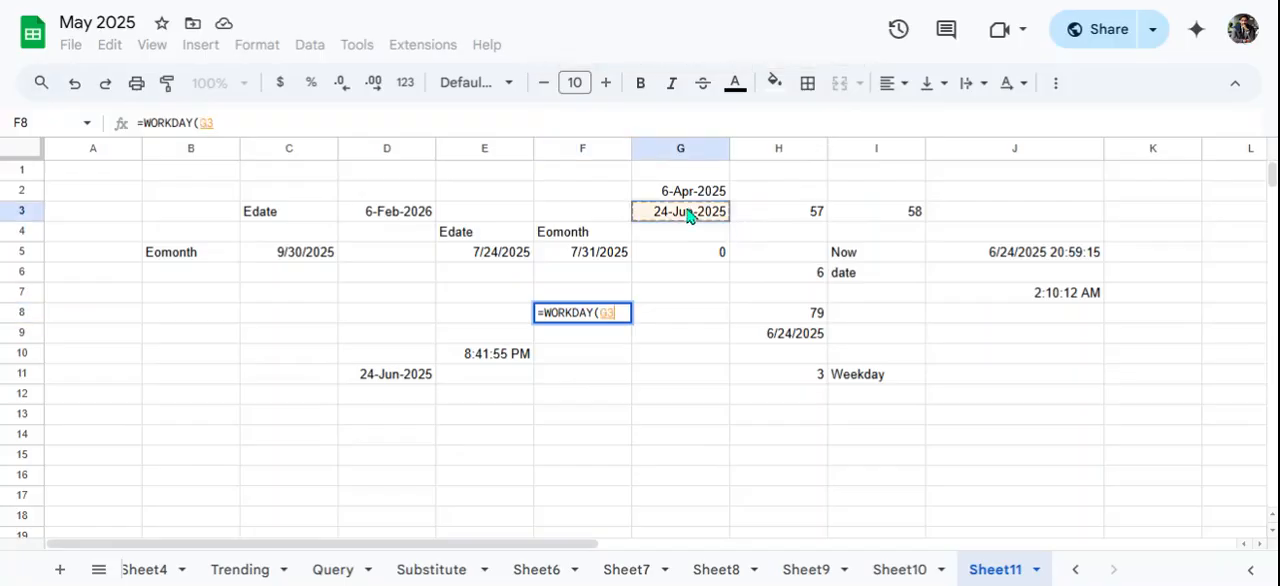
text(,)
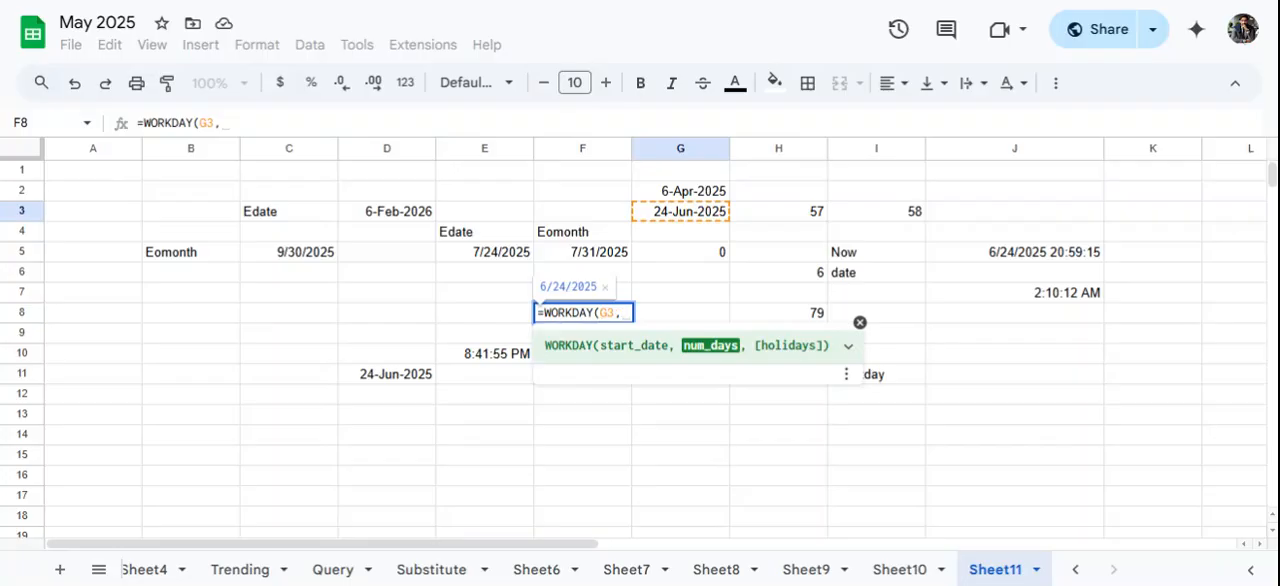
text(5))
key(Return)
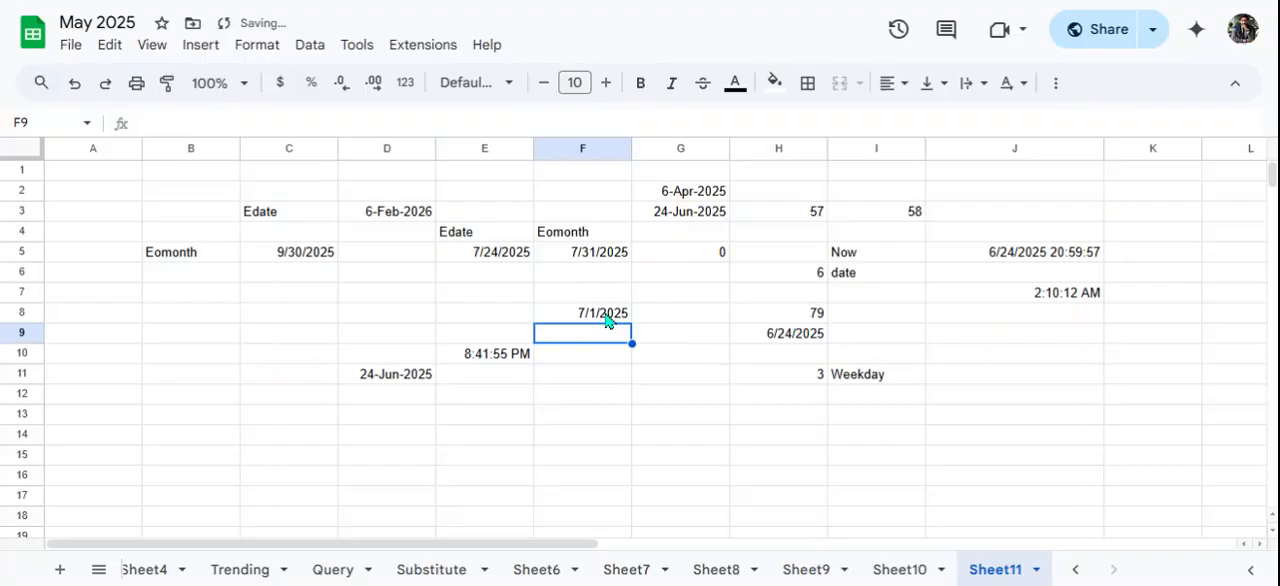
click(606, 320)
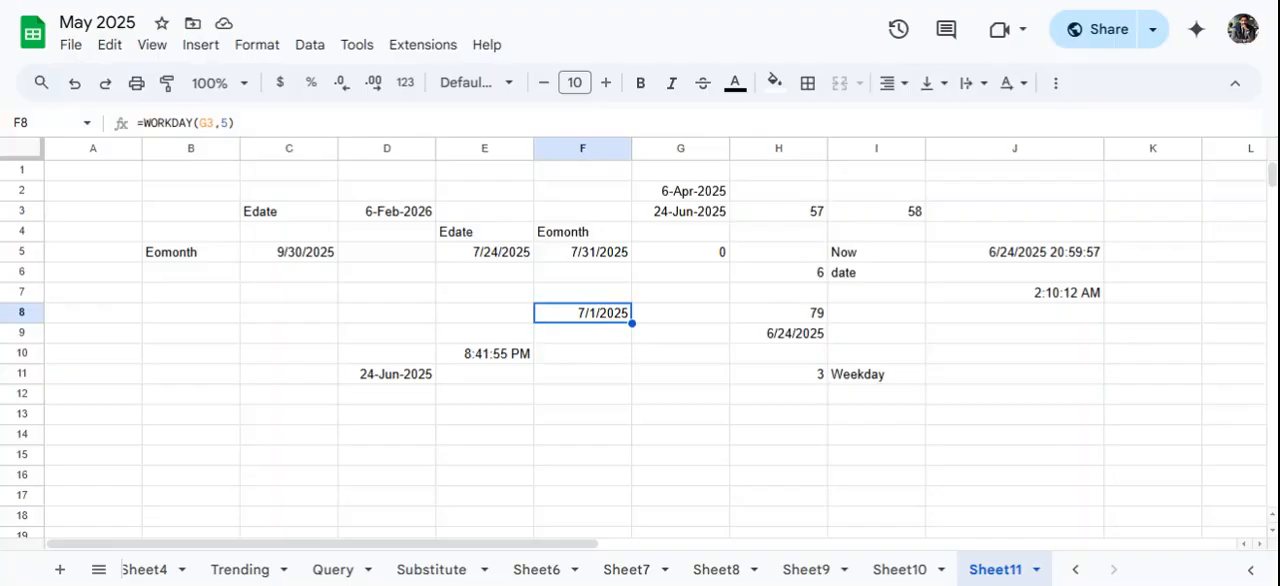
click(590, 340)
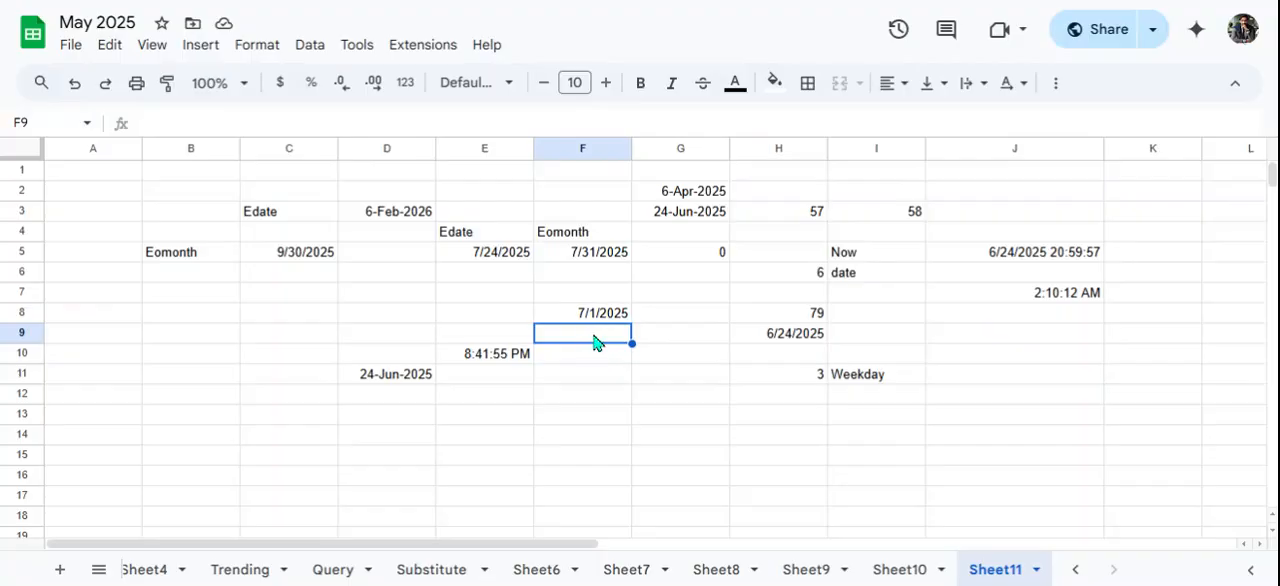
click(601, 320)
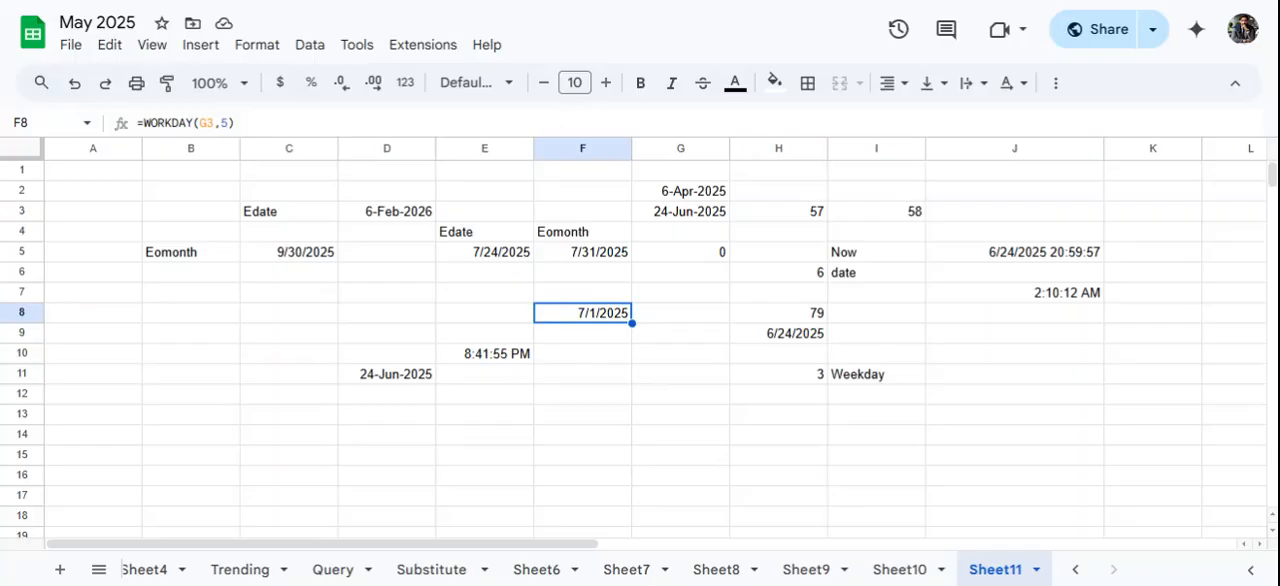
- Enter a WORKDAY formula in cell G8 that adds 20 working days to the date in G3
click(690, 310)
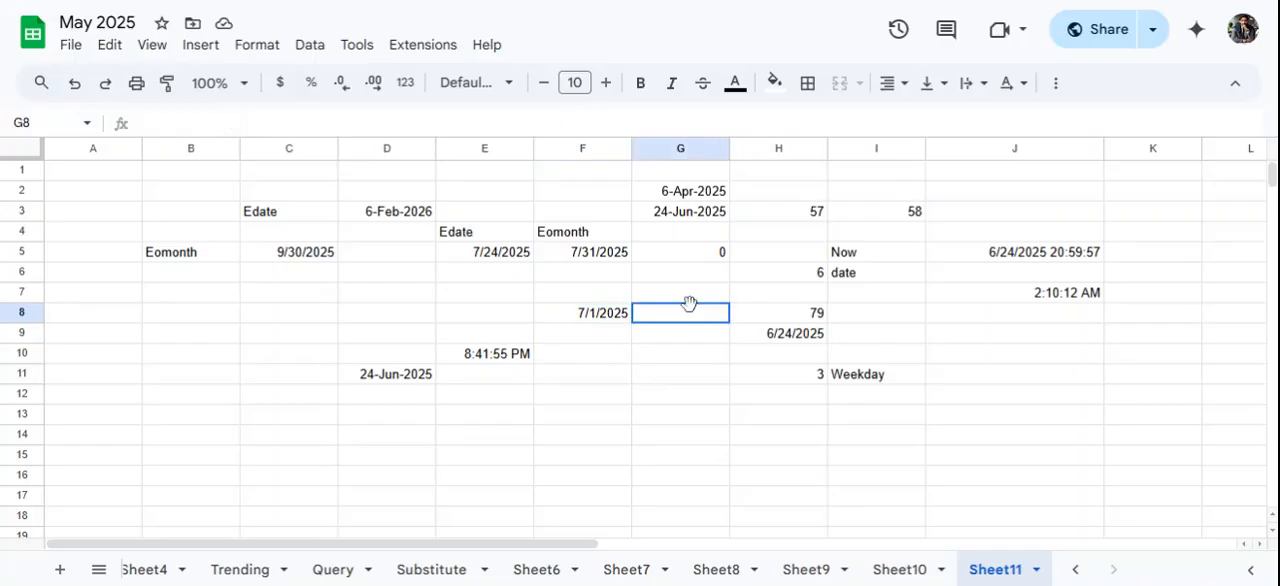
text(=w)
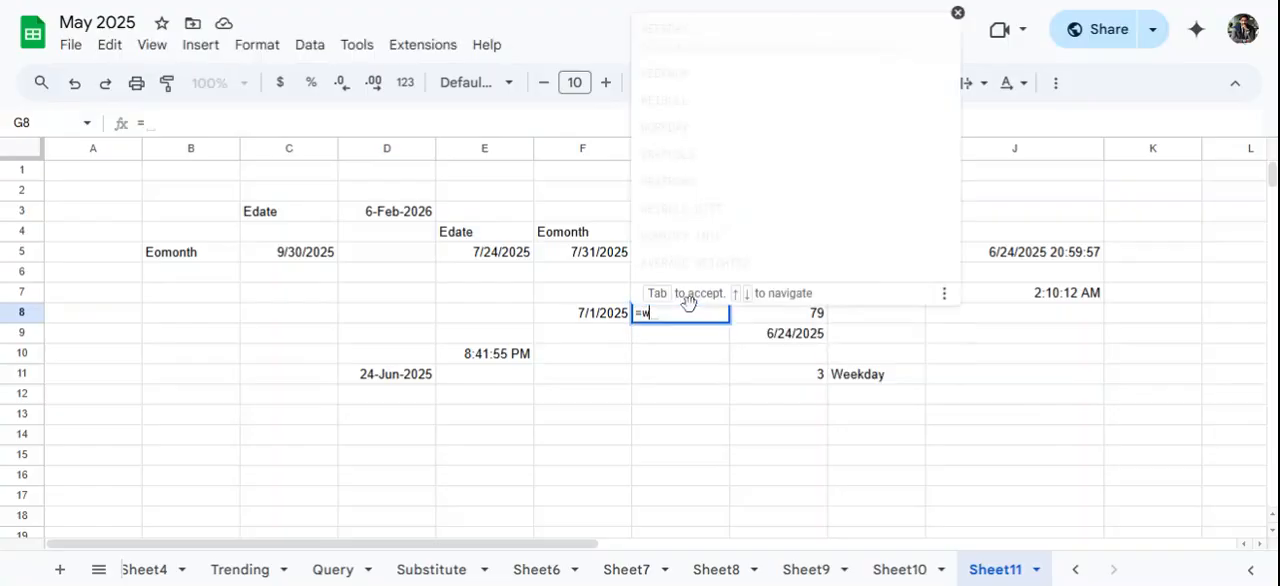
text(orkday)
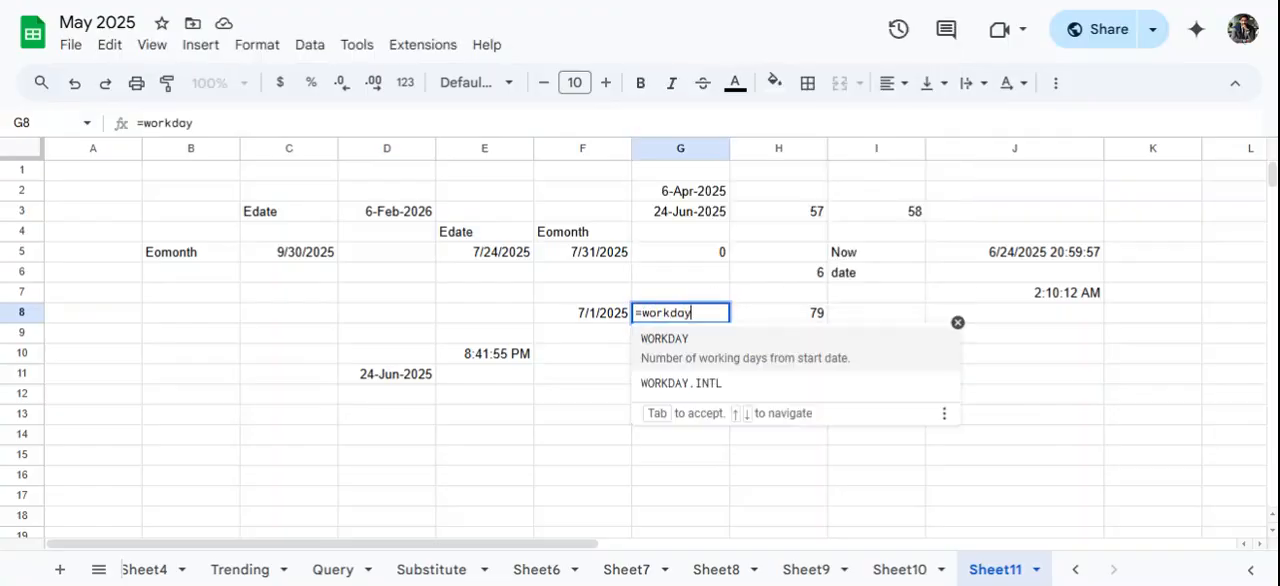
click(690, 343)
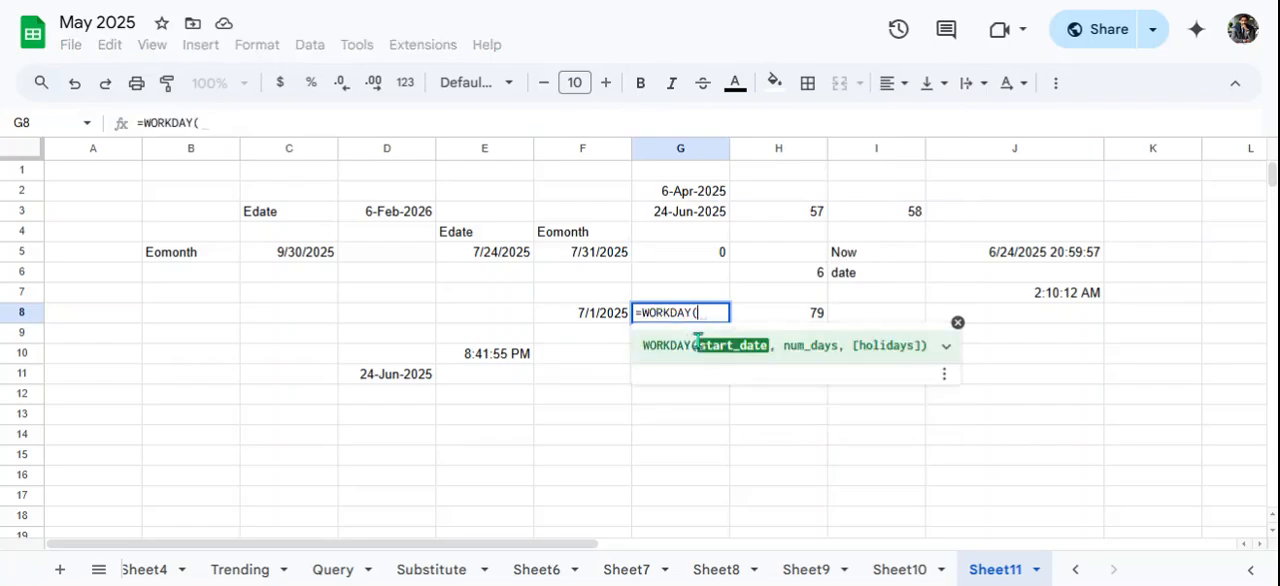
click(677, 214)
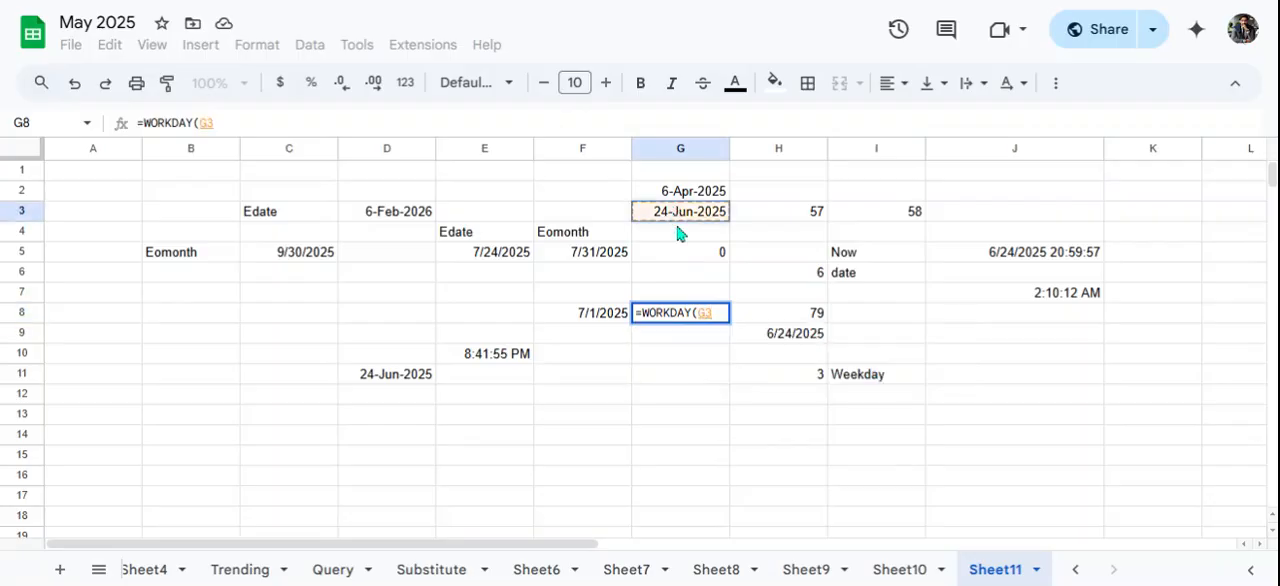
text(,)
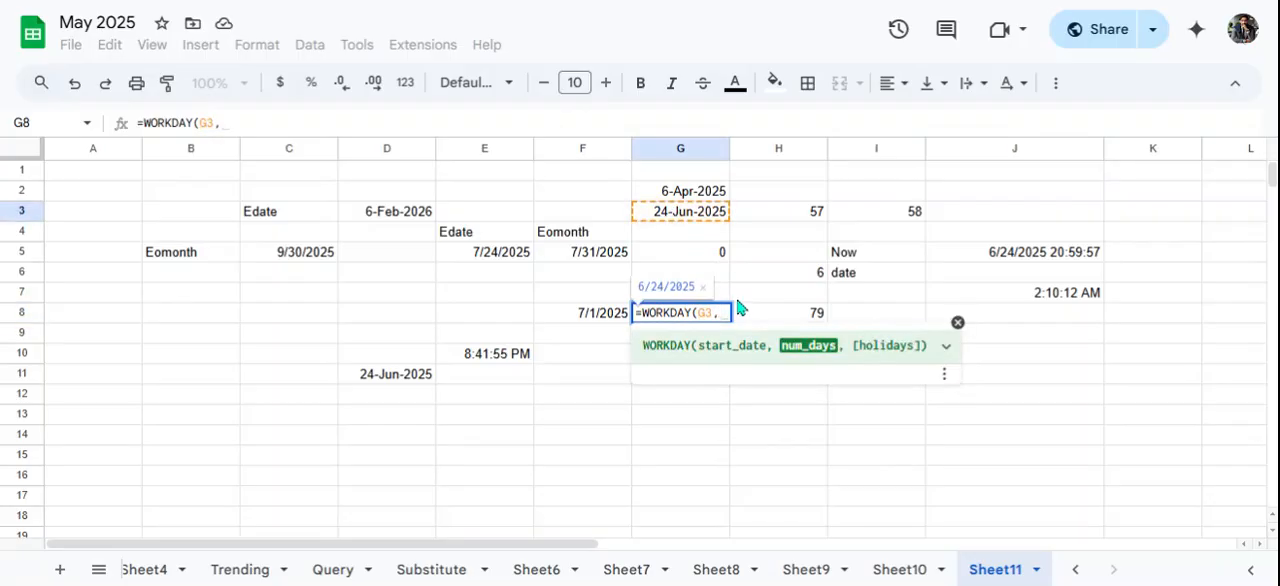
text(20)
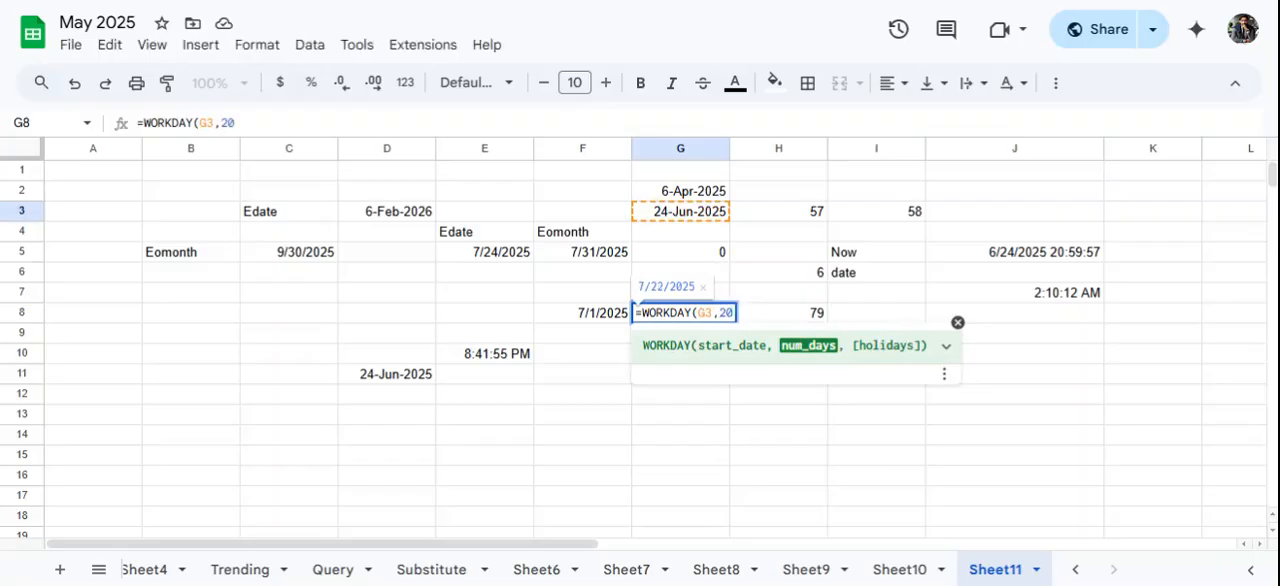
key(Return)
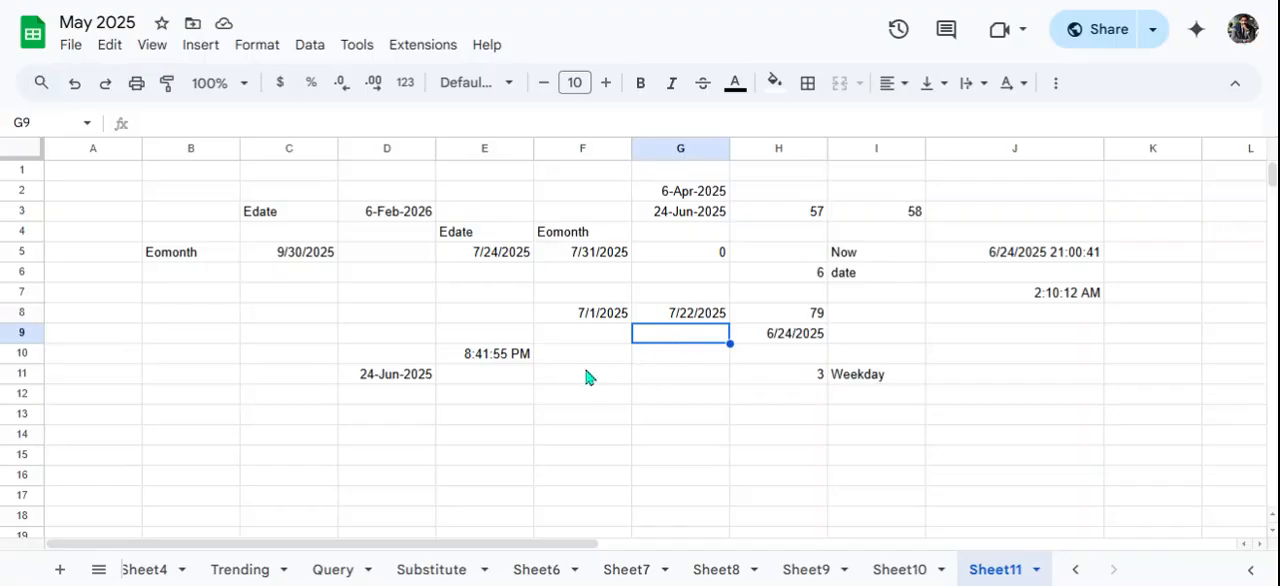
- Enter the formula =WORKDAY.INTL(G3,20,7) in cell G11 and reselect that cell to review it
click(640, 374)
double_click(640, 375)
text(=)
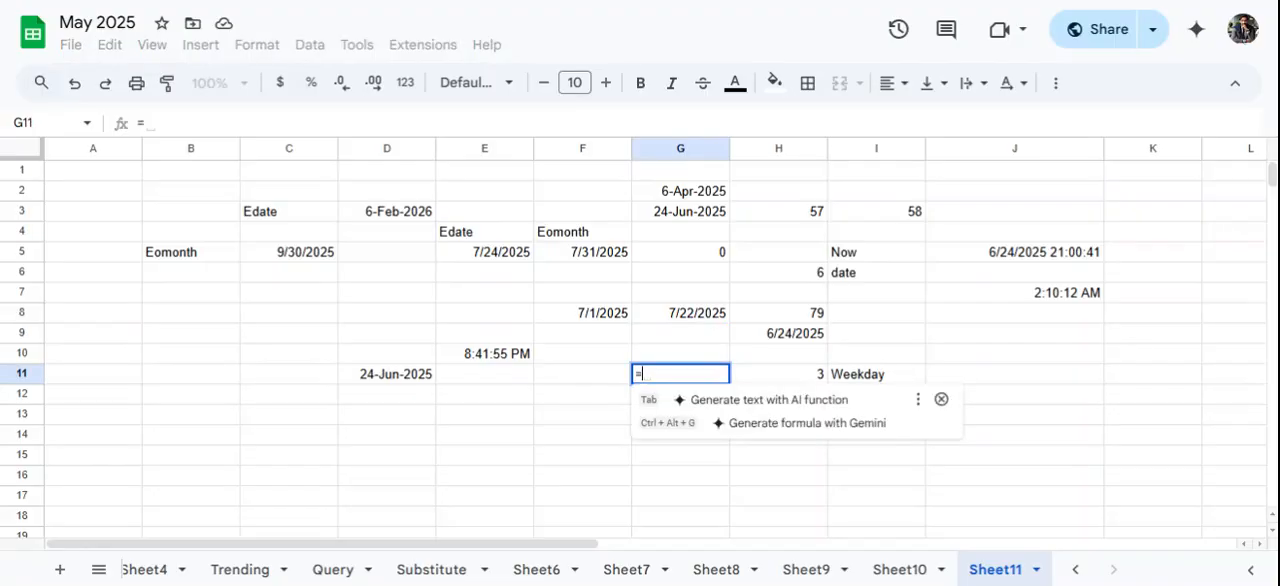
text(workday)
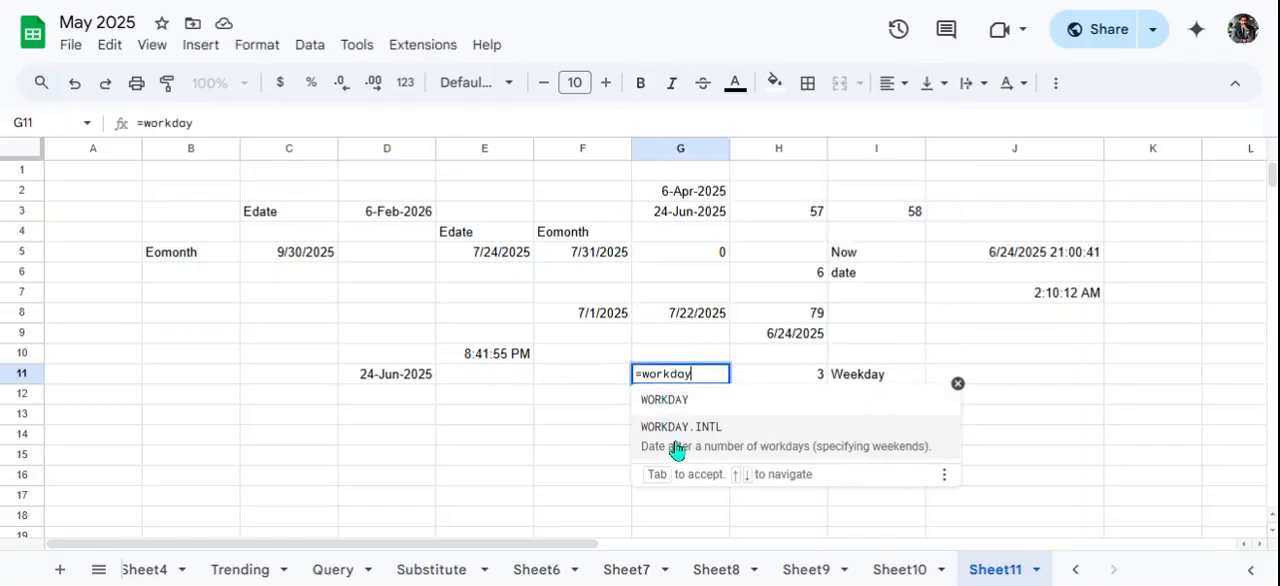
click(748, 452)
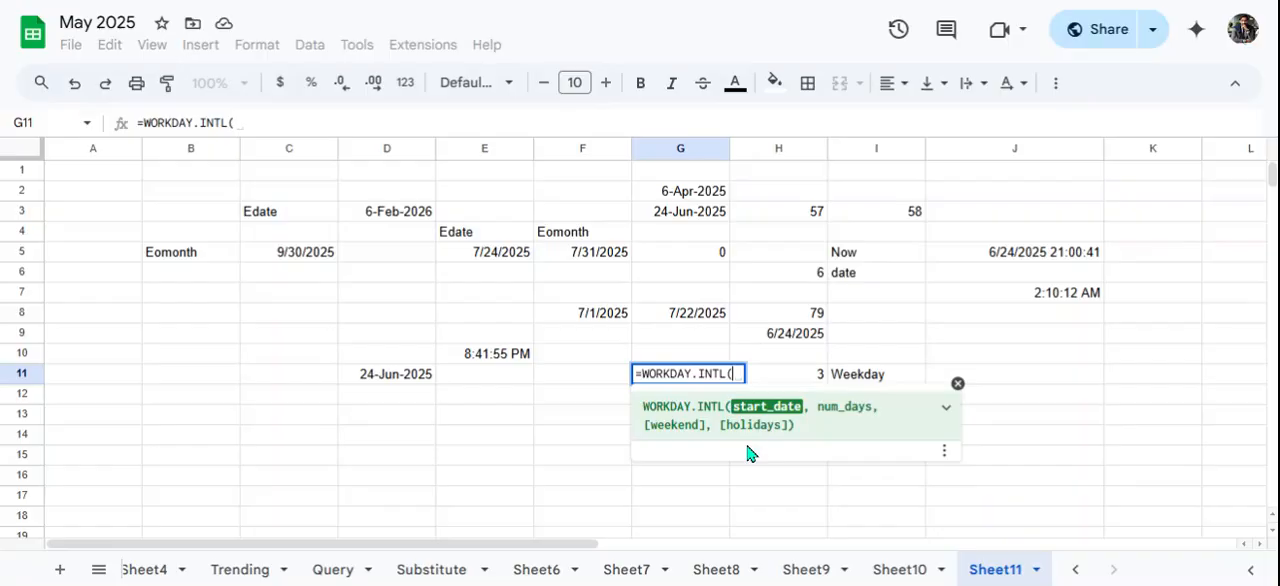
click(686, 216)
text(,)
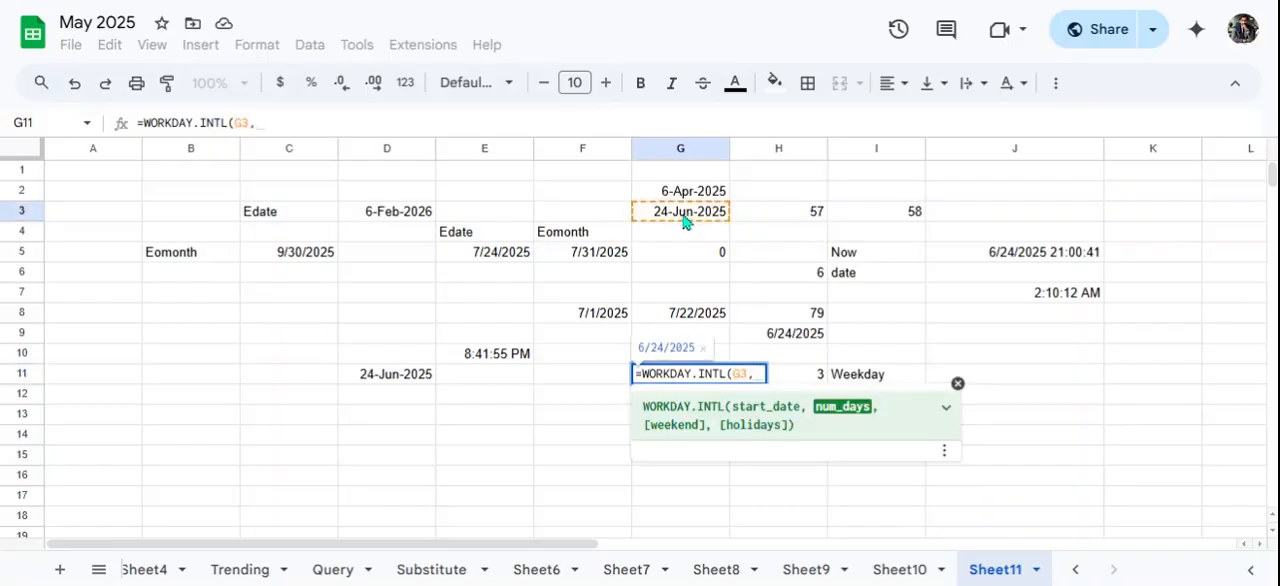
text(20)
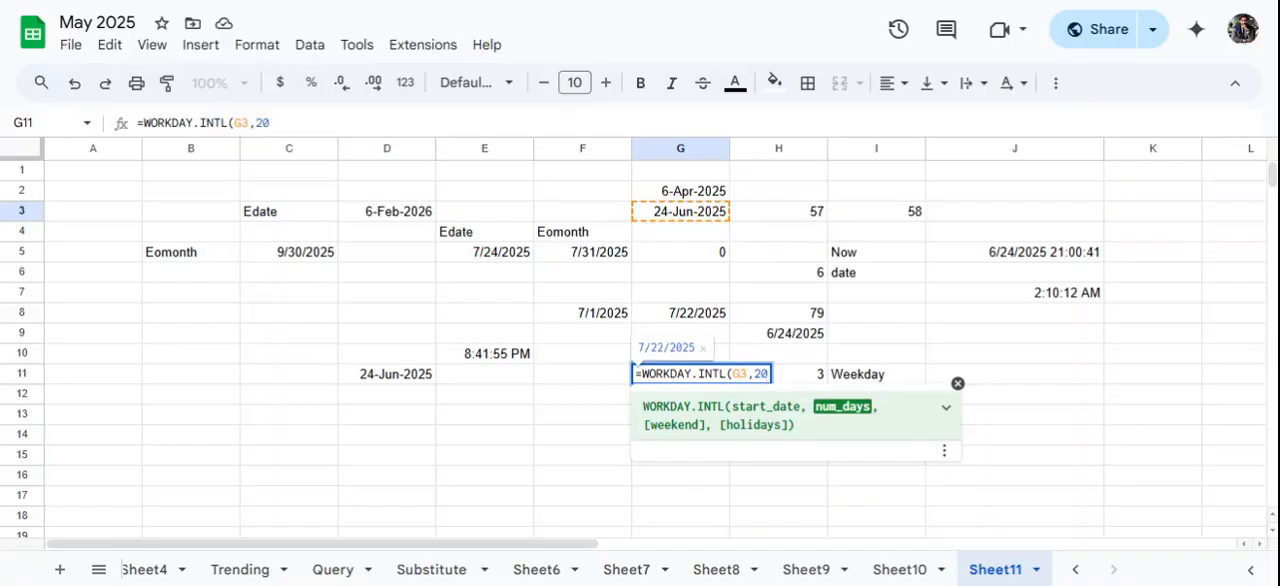
text(,7)
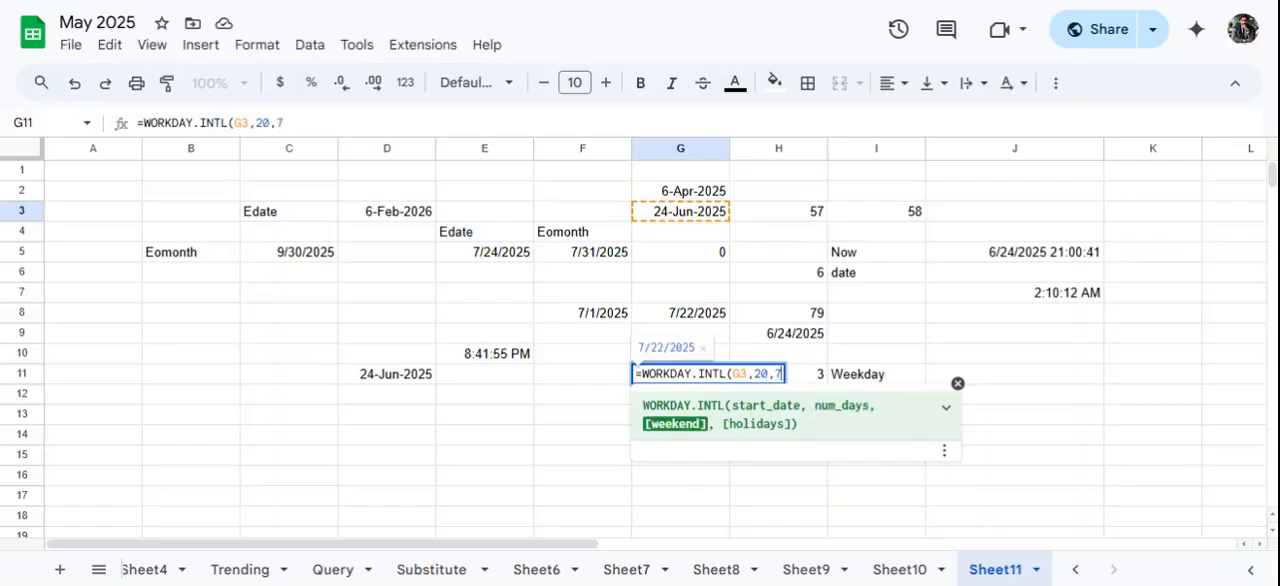
key(Return)
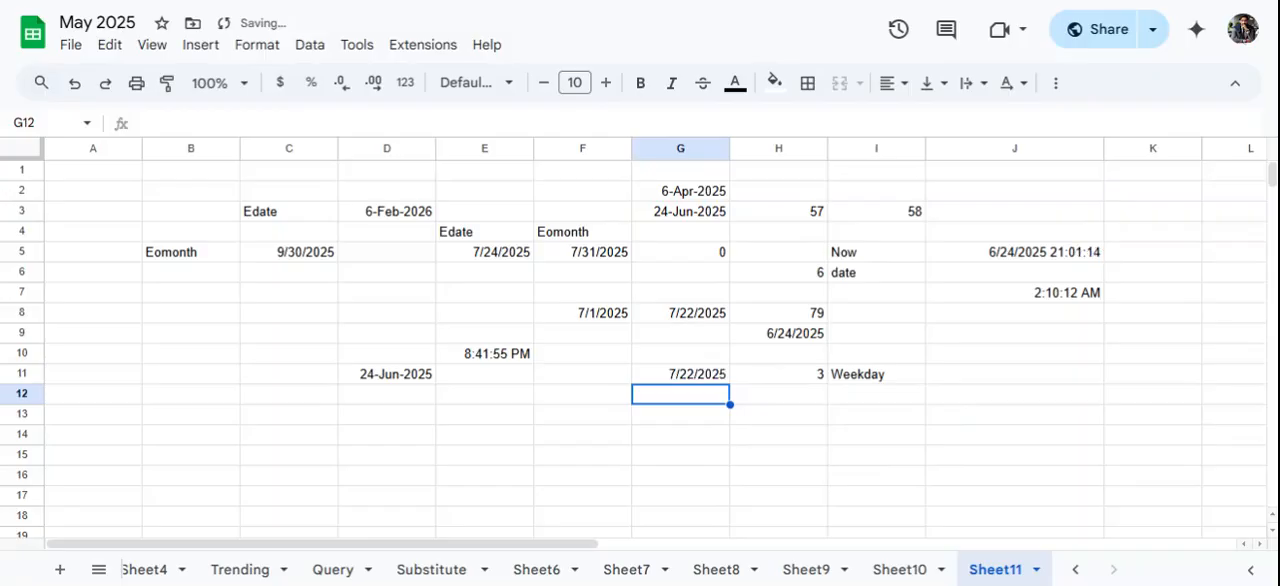
click(705, 379)
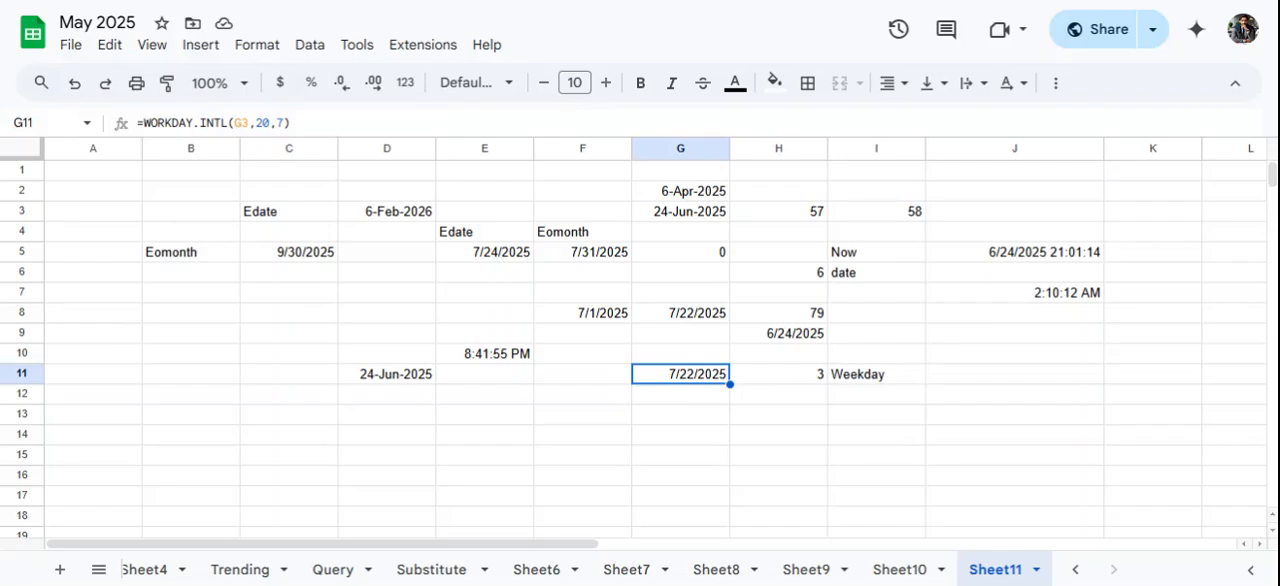
- Enter a YEAR formula in cell J10 that uses the date in G3
click(951, 356)
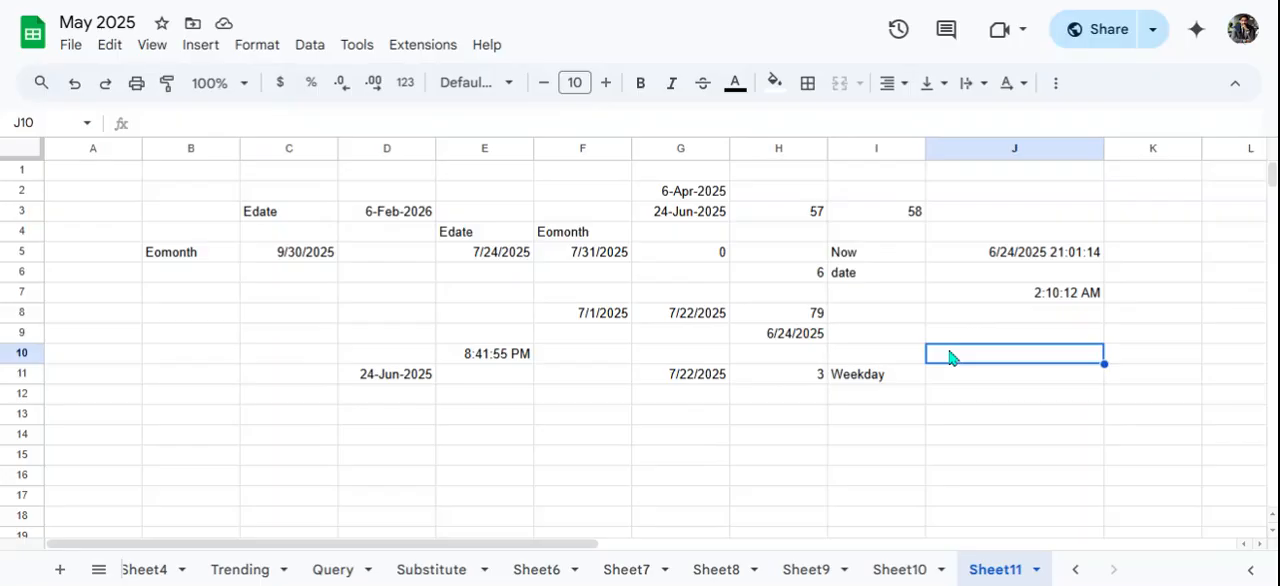
text(=year)
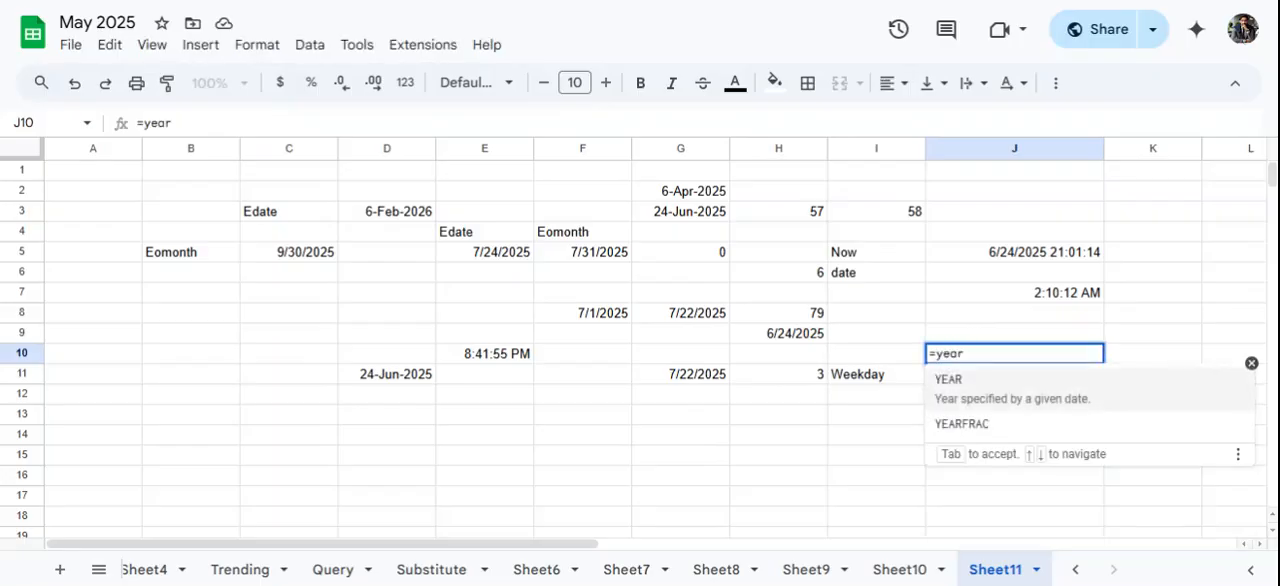
click(980, 383)
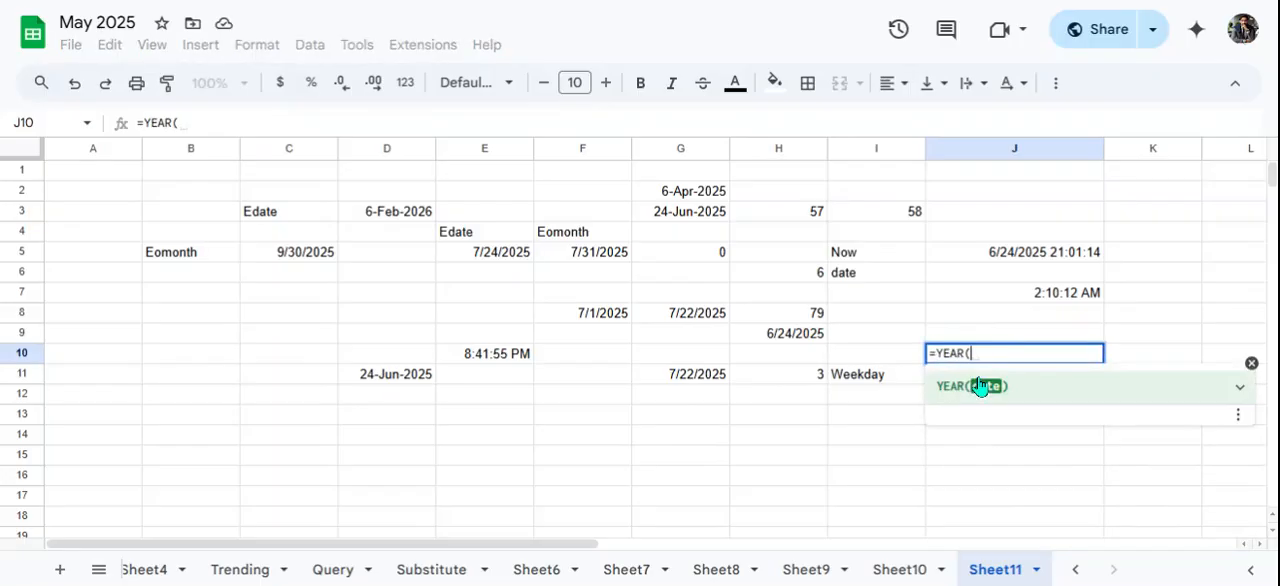
click(707, 213)
key(Return)
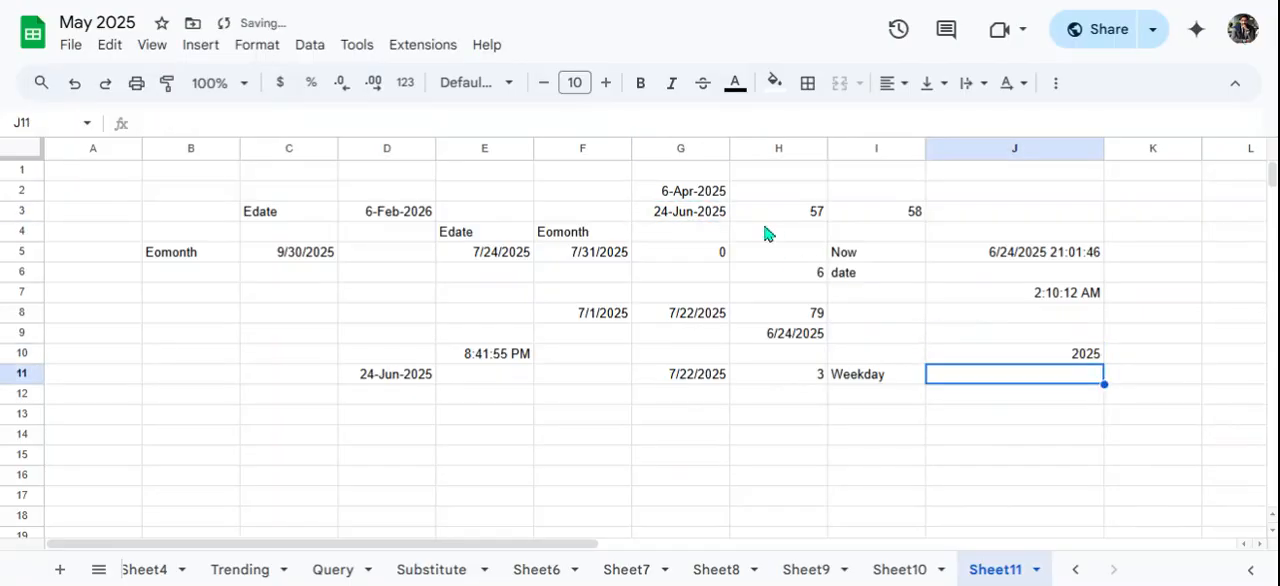